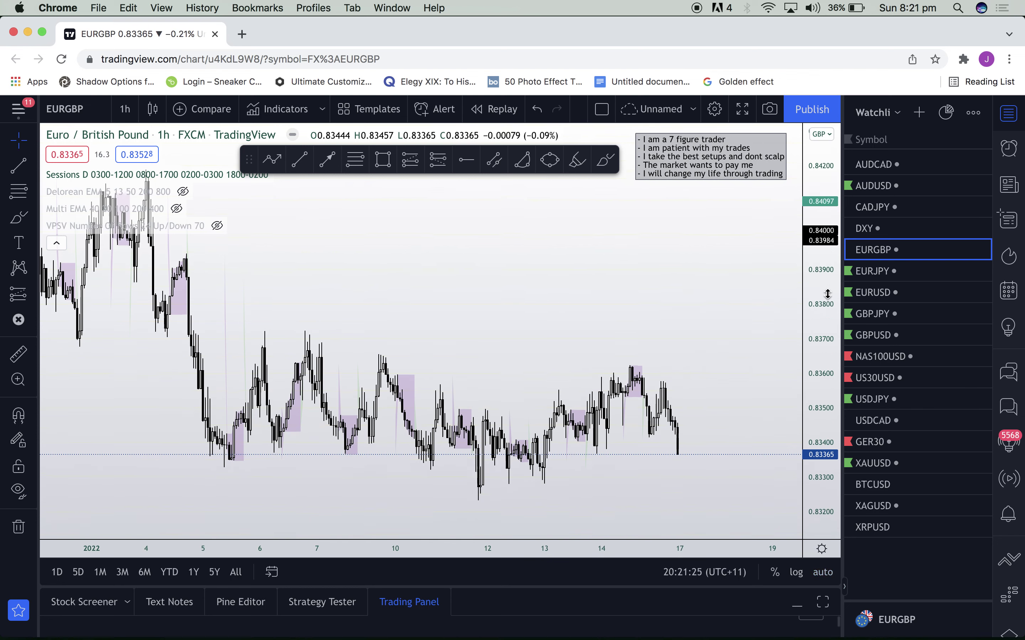
# - Examine the recent hourly price action on the EURGBP and EURJPY charts
pyautogui.moveTo(694, 376); pyautogui.dragTo(737, 353)
pyautogui.scroll(2, 738, 354)
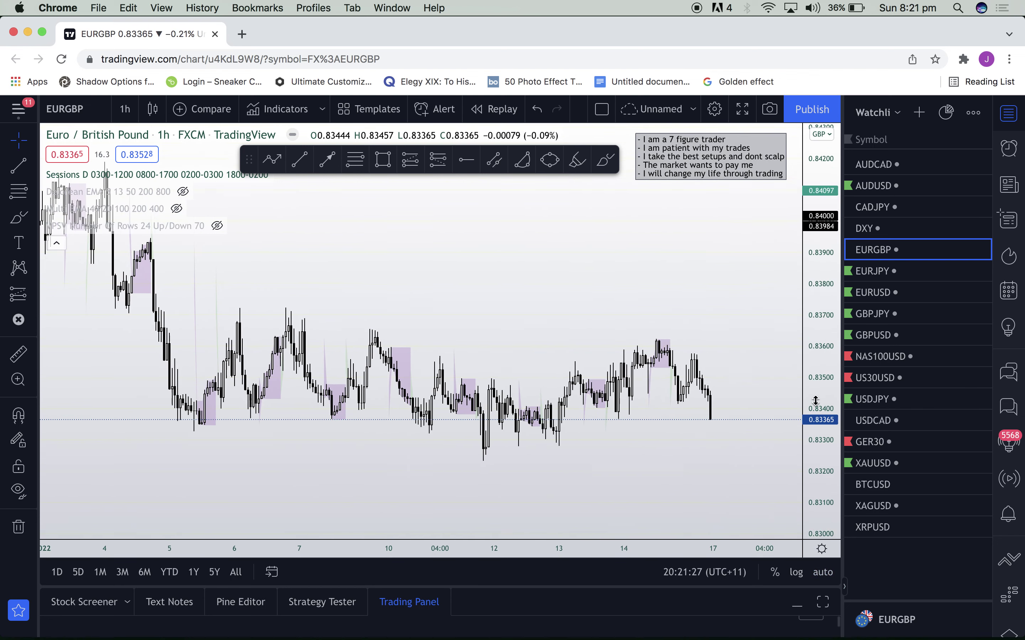
pyautogui.moveTo(816, 389); pyautogui.dragTo(816, 340)
pyautogui.moveTo(727, 297); pyautogui.dragTo(725, 288)
pyautogui.scroll(1, 726, 287)
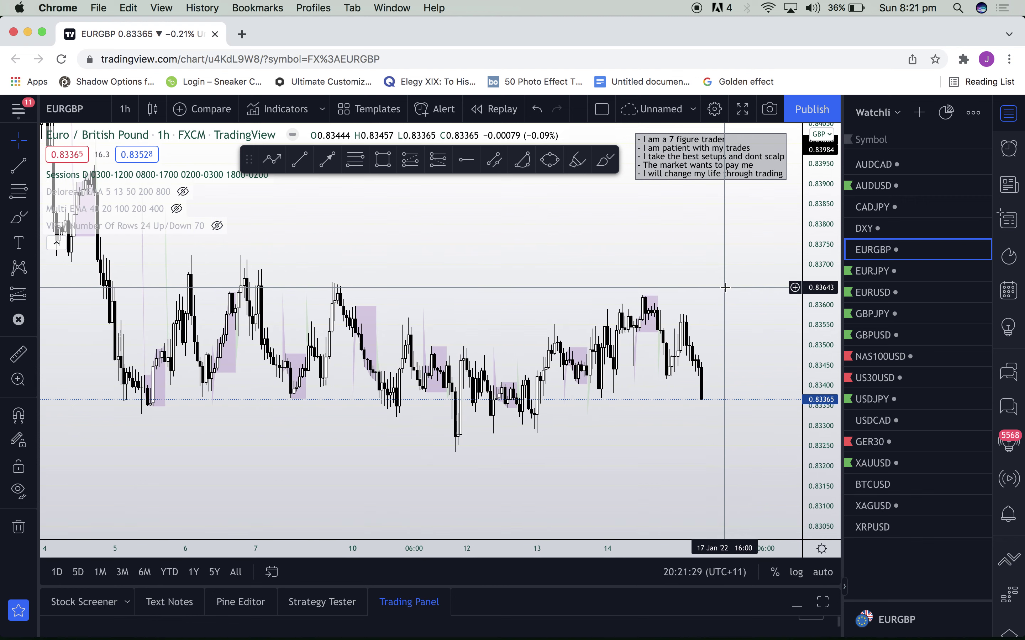
pyautogui.moveTo(762, 374); pyautogui.dragTo(737, 370)
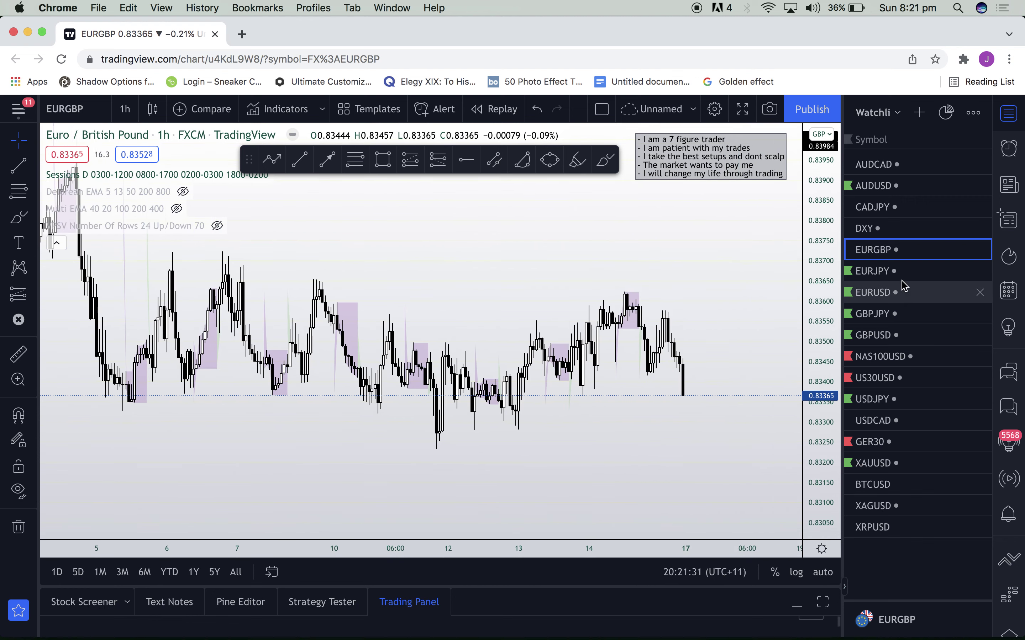
pyautogui.click(902, 268)
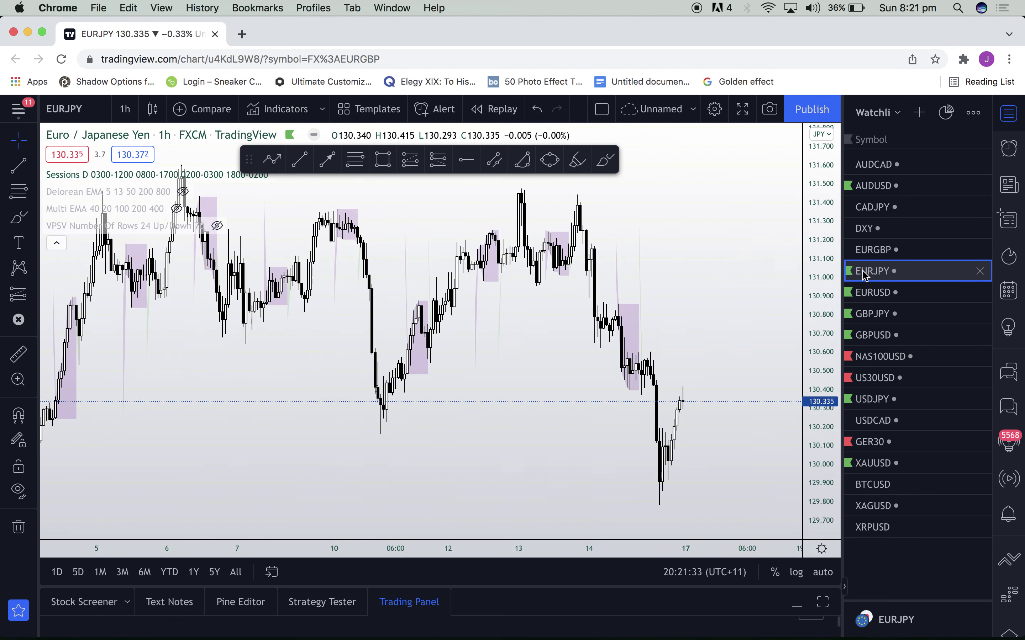
pyautogui.moveTo(817, 260); pyautogui.dragTo(778, 286)
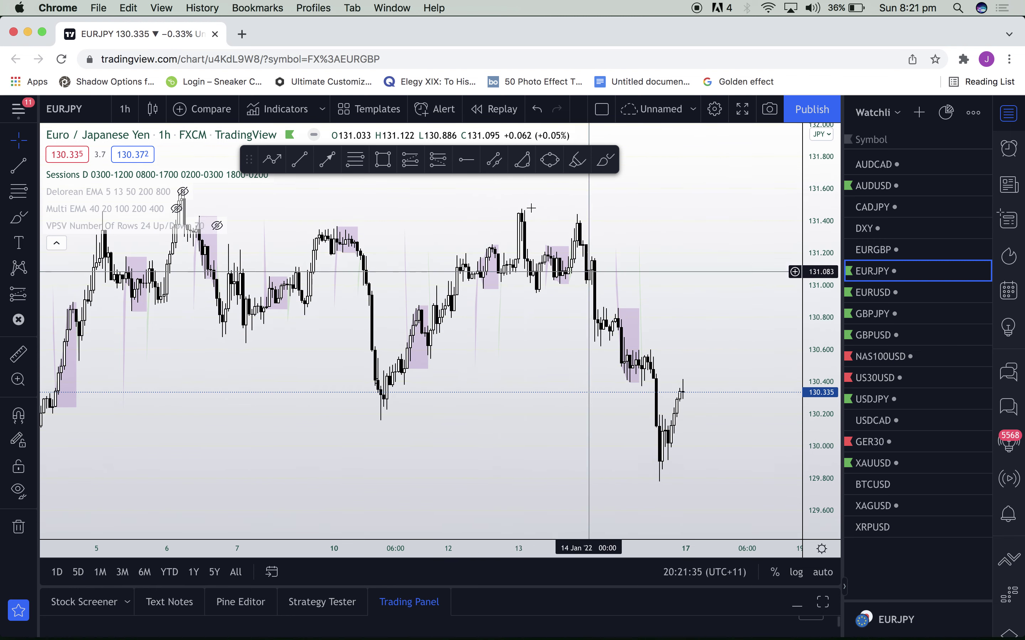
pyautogui.scroll(-3, 635, 271)
pyautogui.moveTo(819, 219); pyautogui.dragTo(831, 315)
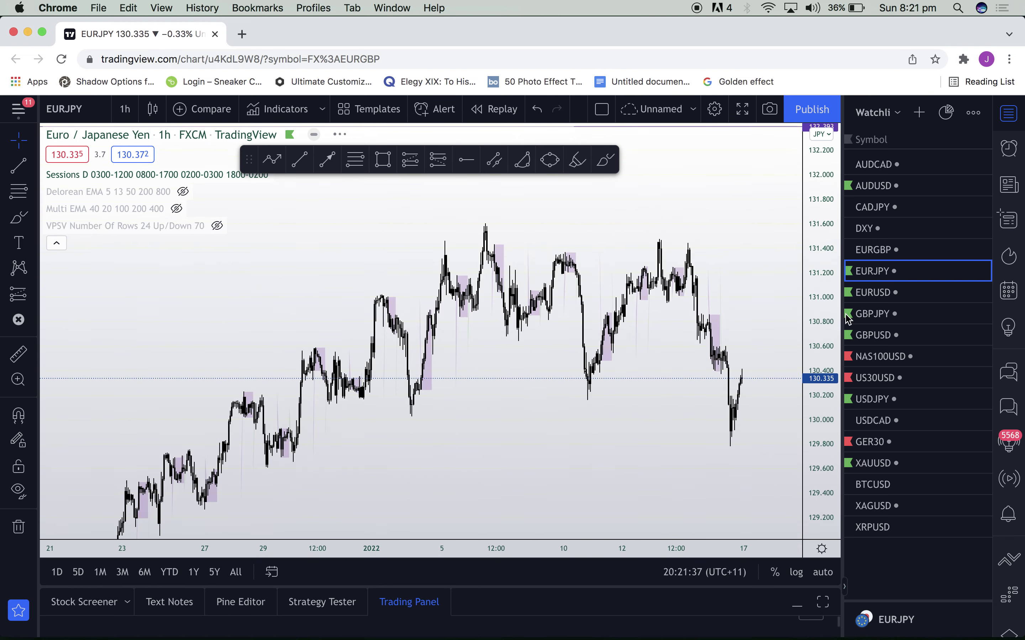
# - Open the EURUSD chart, with the watchlist hidden, at an empty area above the candles
pyautogui.click(902, 293)
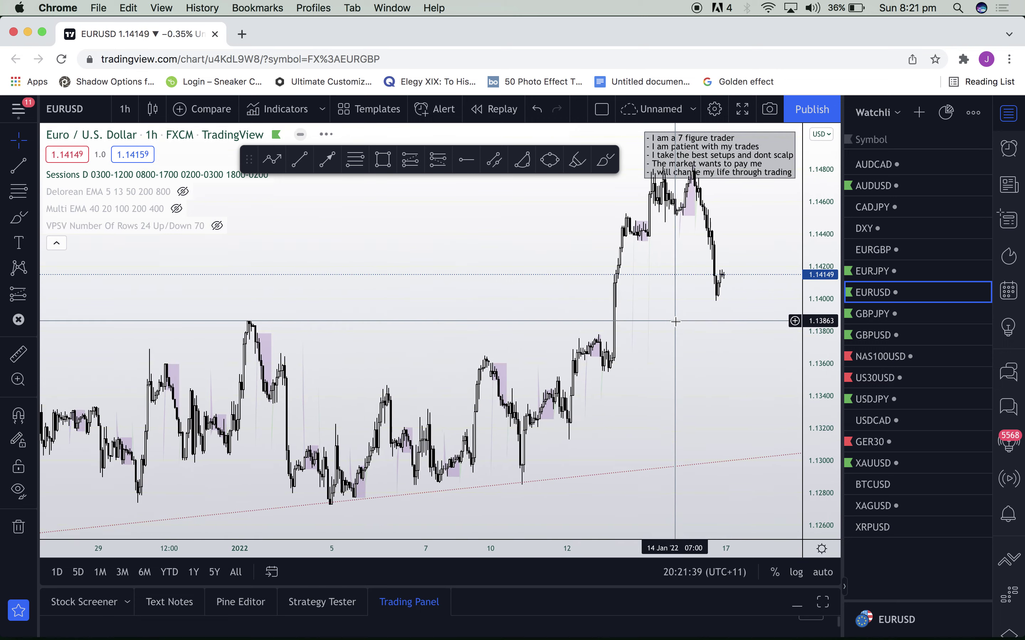
pyautogui.scroll(-3, 667, 320)
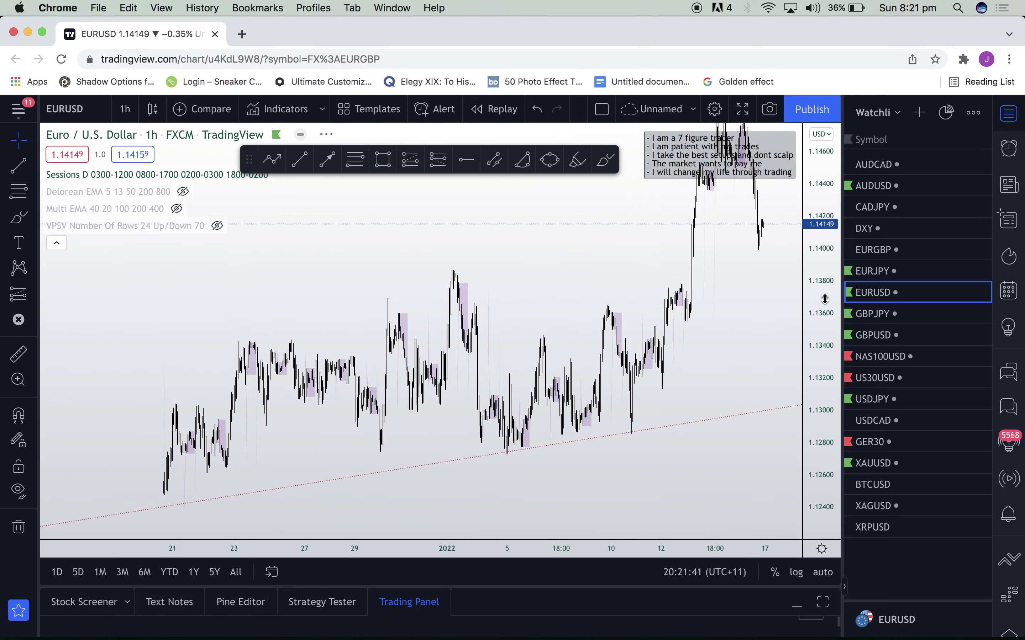
pyautogui.click(1010, 124)
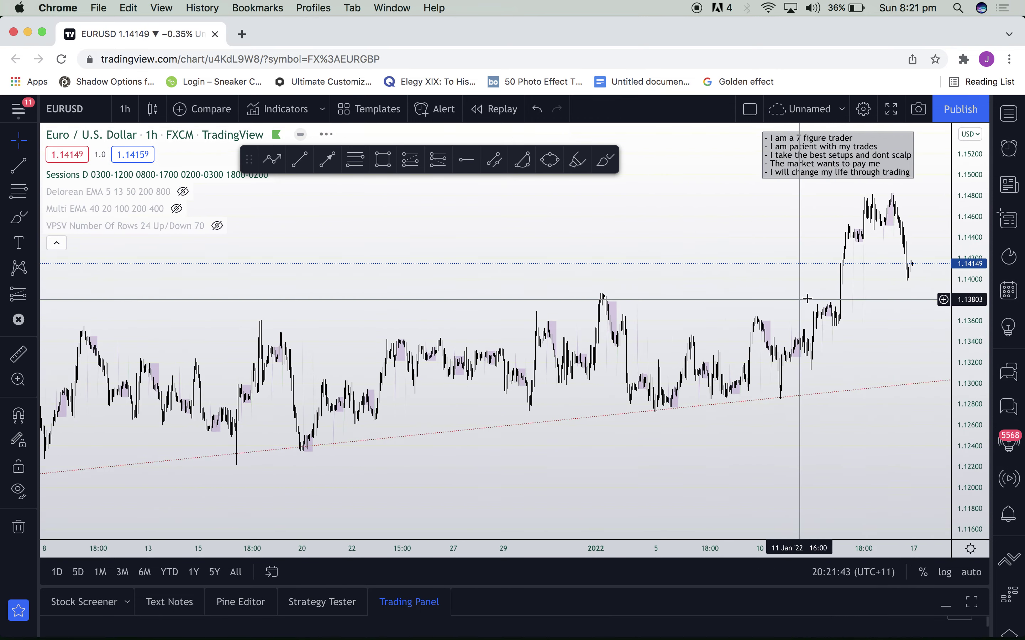
pyautogui.moveTo(789, 286); pyautogui.dragTo(569, 499)
pyautogui.moveTo(608, 310); pyautogui.dragTo(608, 507)
pyautogui.moveTo(610, 385); pyautogui.dragTo(560, 402)
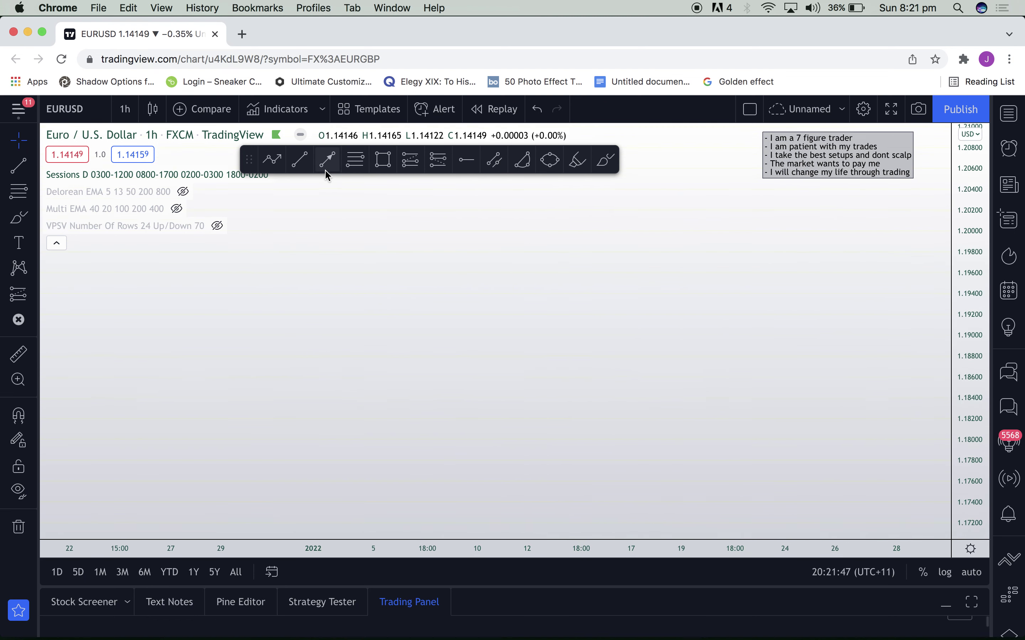
# - Draw a rising zigzag path from about 1.1766 with peaks near 1.1900, 1.1938 and 1.1994, ending in a pullback near 1.1900
pyautogui.click(286, 475)
pyautogui.click(352, 335)
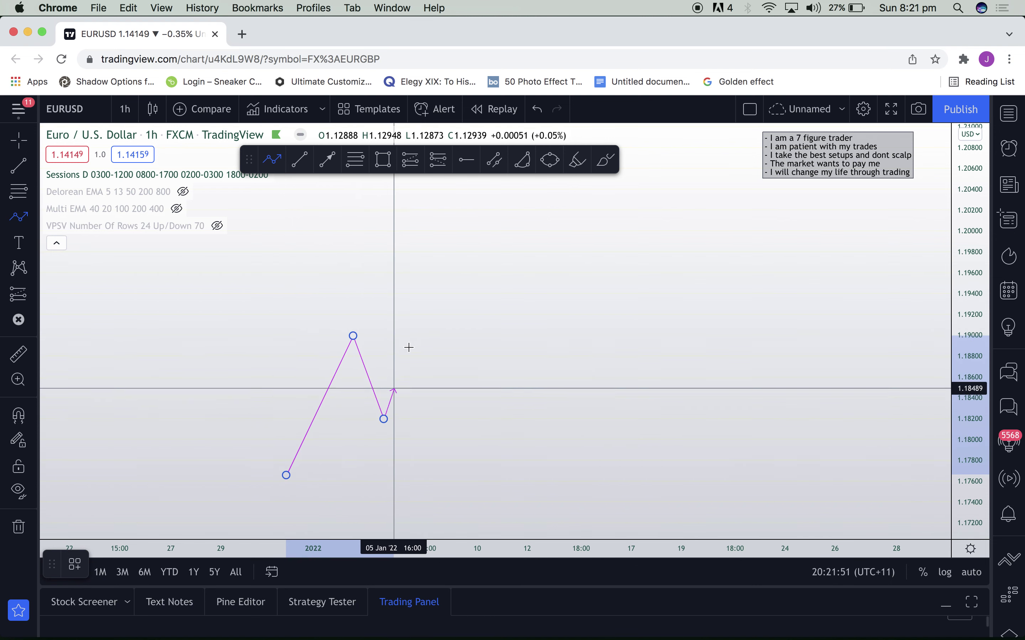
pyautogui.click(438, 296)
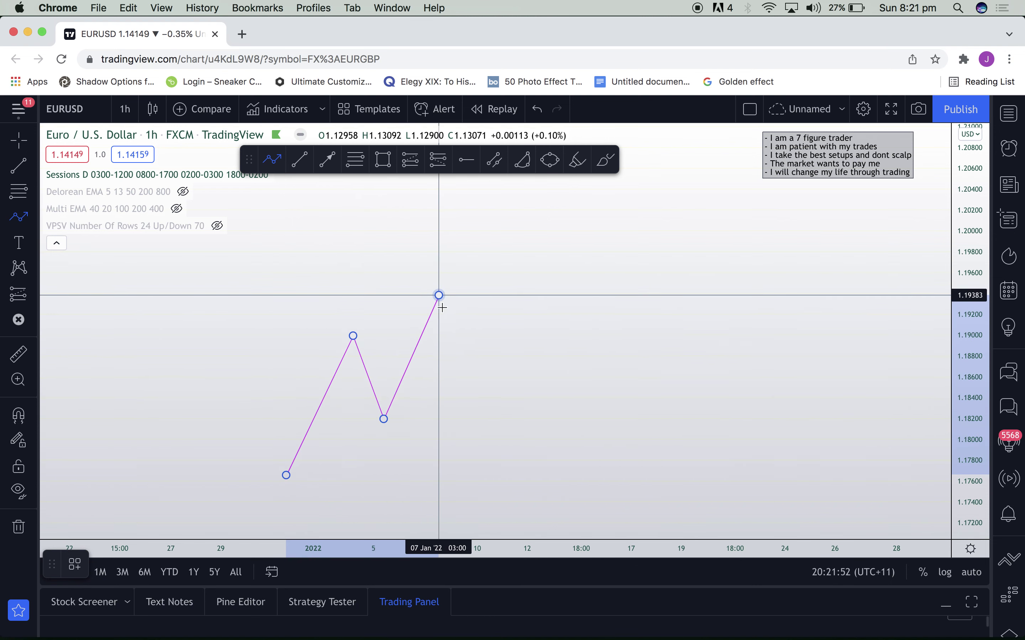
pyautogui.click(475, 383)
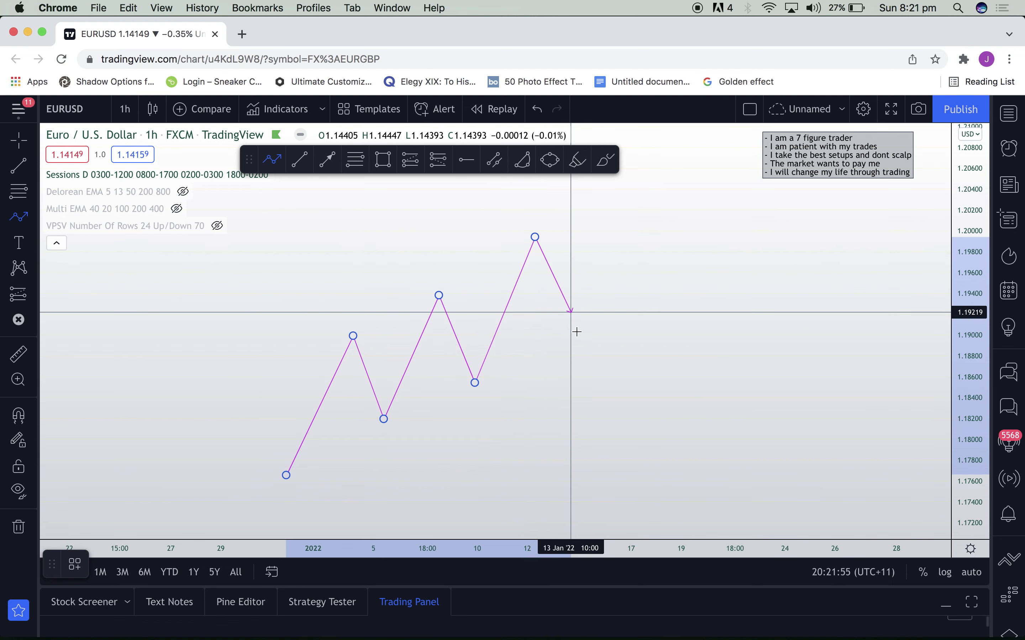
pyautogui.doubleClick(578, 335)
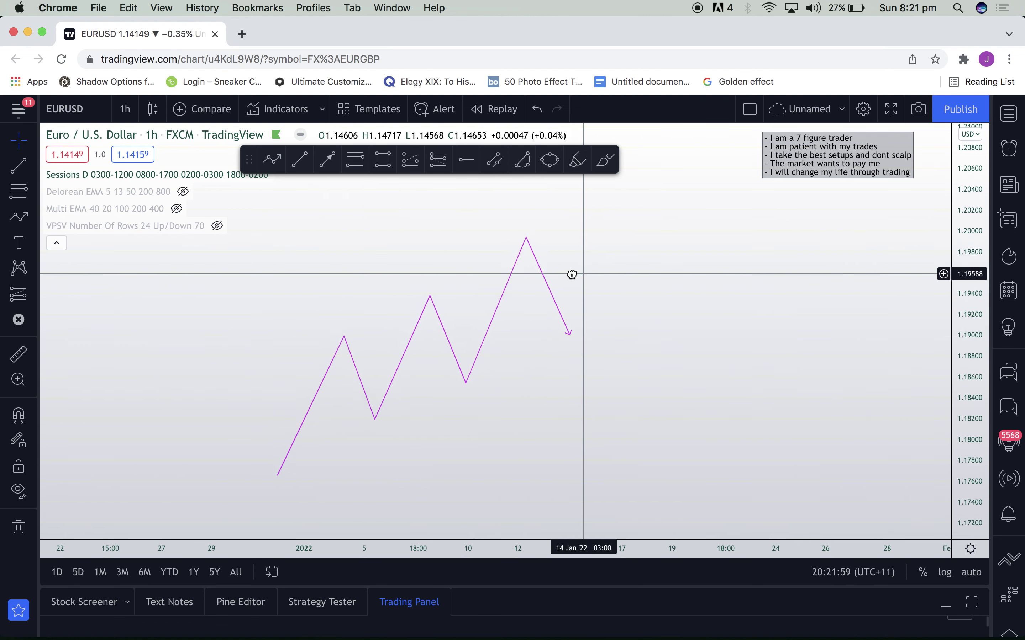
pyautogui.moveTo(571, 274); pyautogui.dragTo(559, 274)
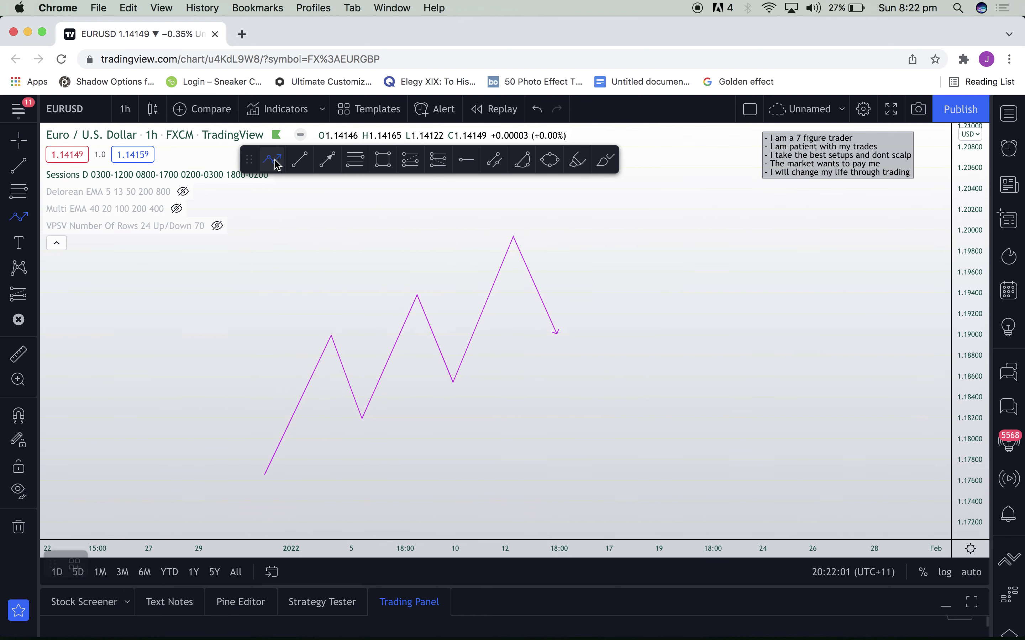
# - Draw a second path from the first path's end up to an equal high near 1.1993 and down to about 1.1833
pyautogui.click(563, 396)
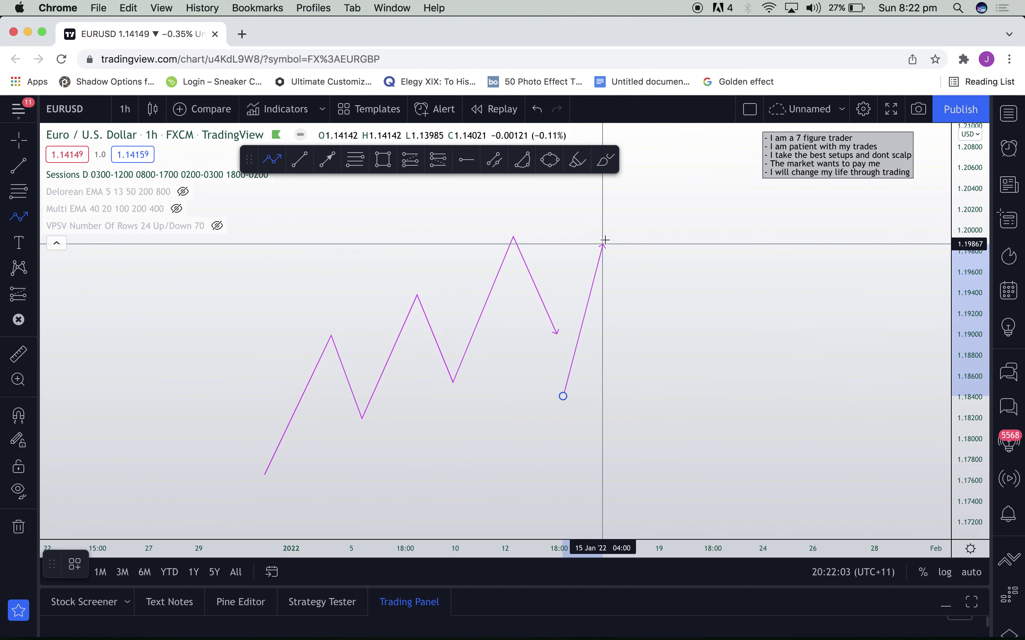
pyautogui.click(610, 238)
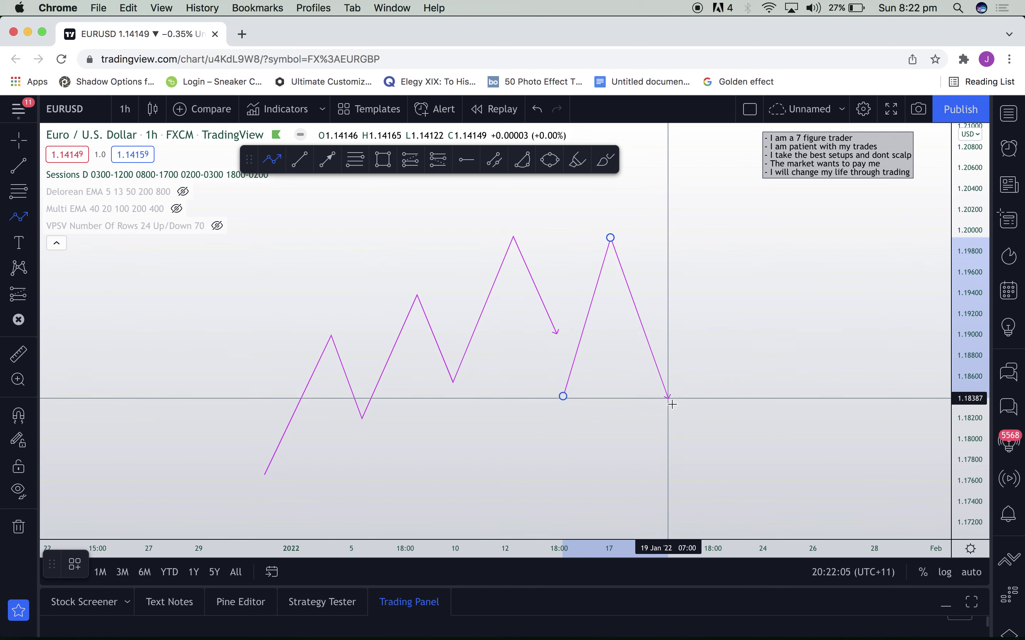
pyautogui.doubleClick(673, 404)
pyautogui.moveTo(563, 396); pyautogui.dragTo(560, 333)
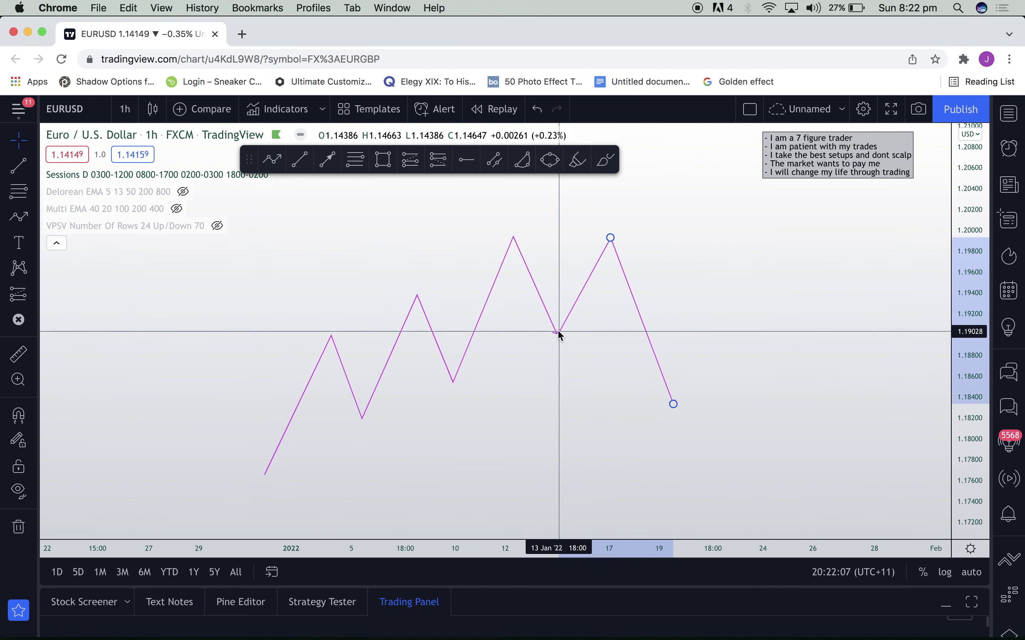
# - Add an upward arrow from the last low to about 1.1925 and a thin rectangle across the two equal highs
pyautogui.click(328, 160)
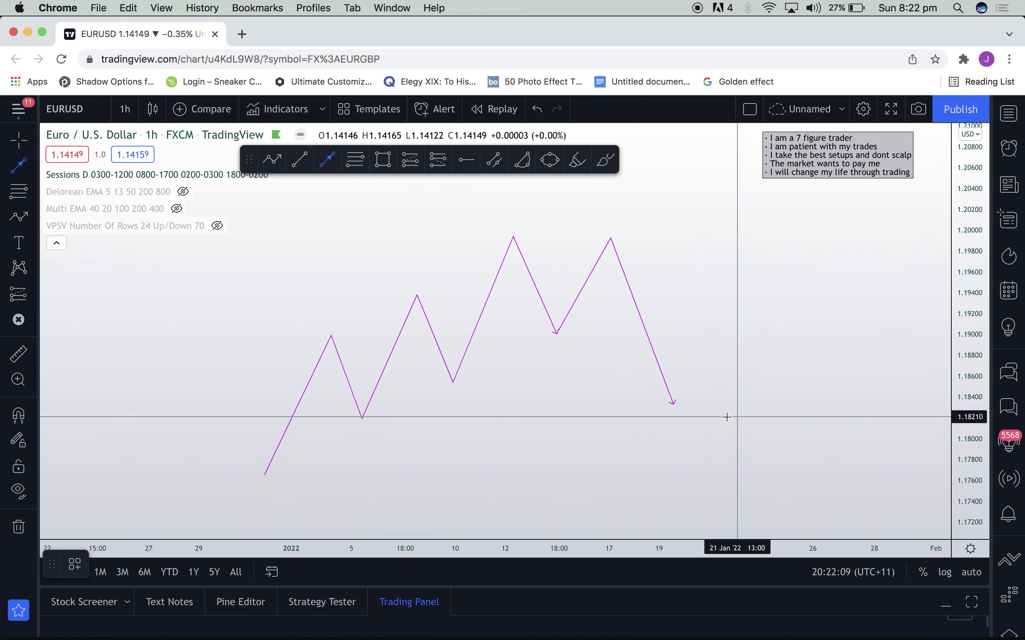
pyautogui.click(709, 309)
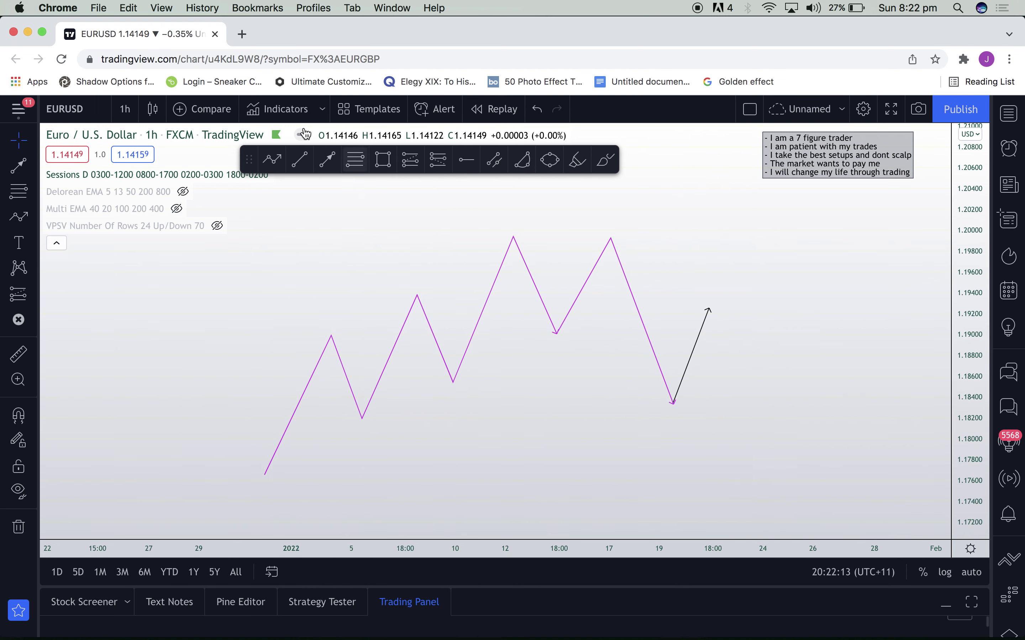
pyautogui.moveTo(475, 234); pyautogui.dragTo(655, 251)
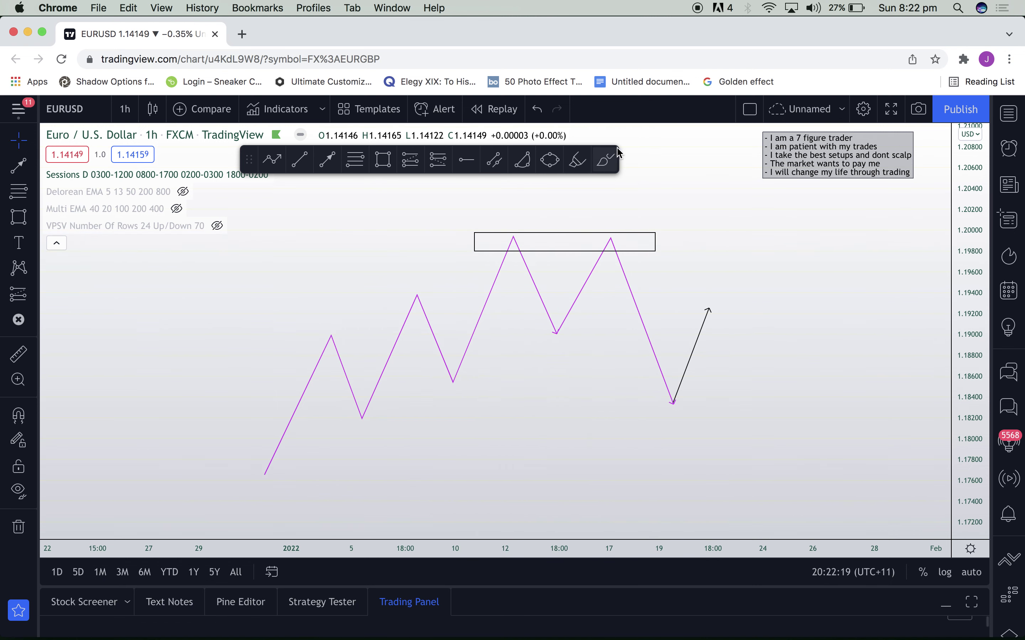
# - Place a short position beside the double top with entry at 1.19888, stop at 1.20134 and target at 1.17685
pyautogui.click(643, 248)
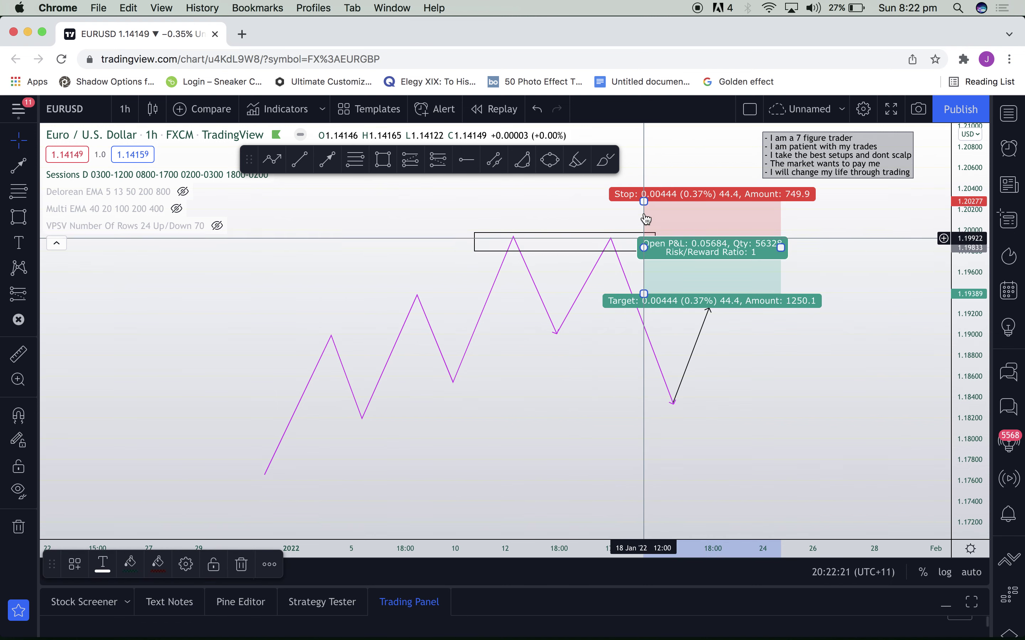
pyautogui.moveTo(644, 202); pyautogui.dragTo(643, 222)
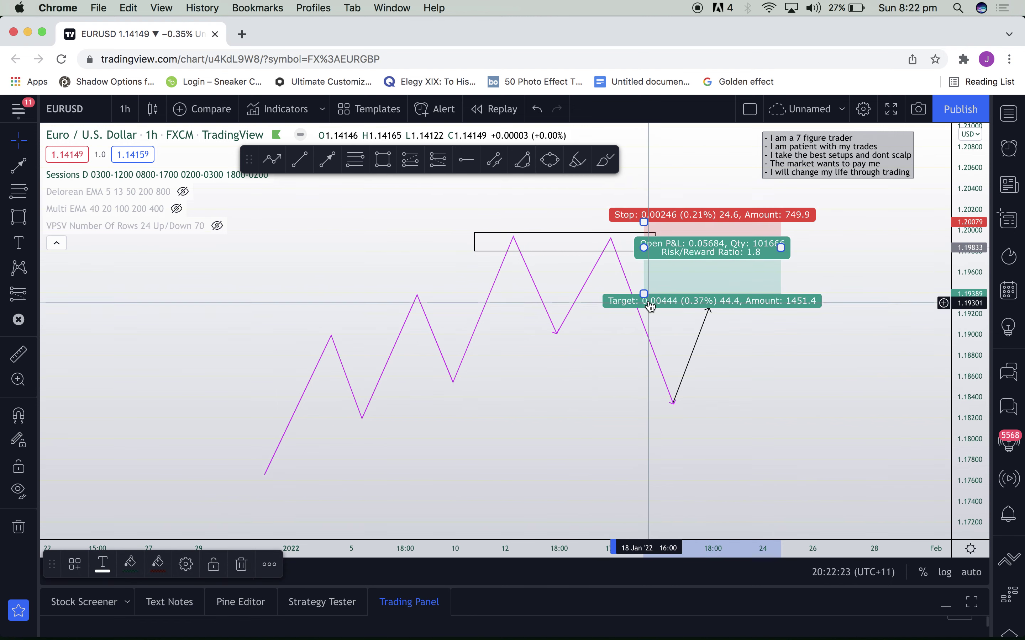
pyautogui.moveTo(643, 294); pyautogui.dragTo(643, 477)
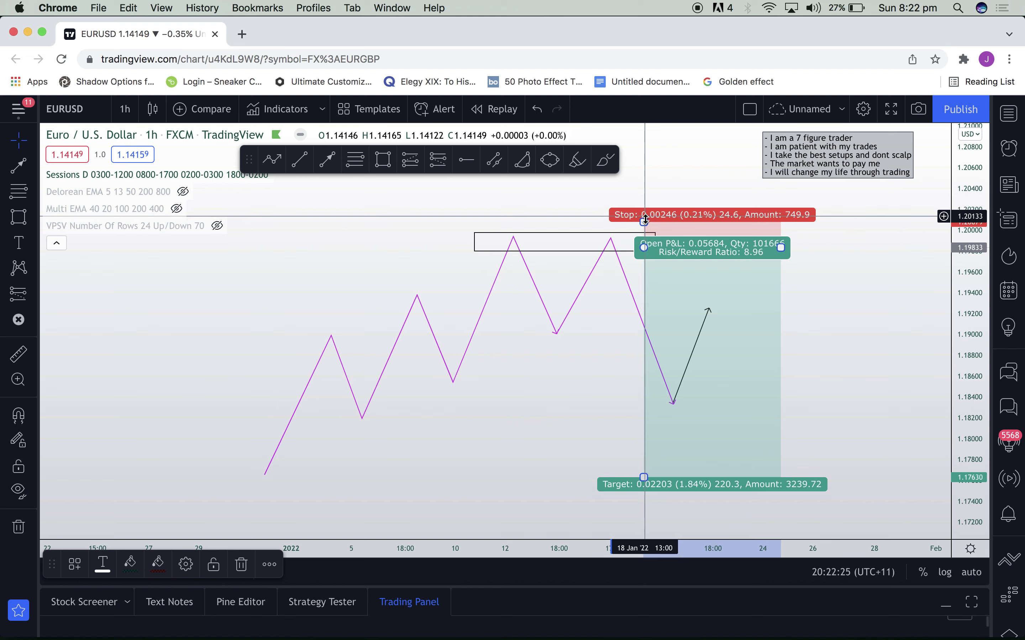
pyautogui.click(599, 218)
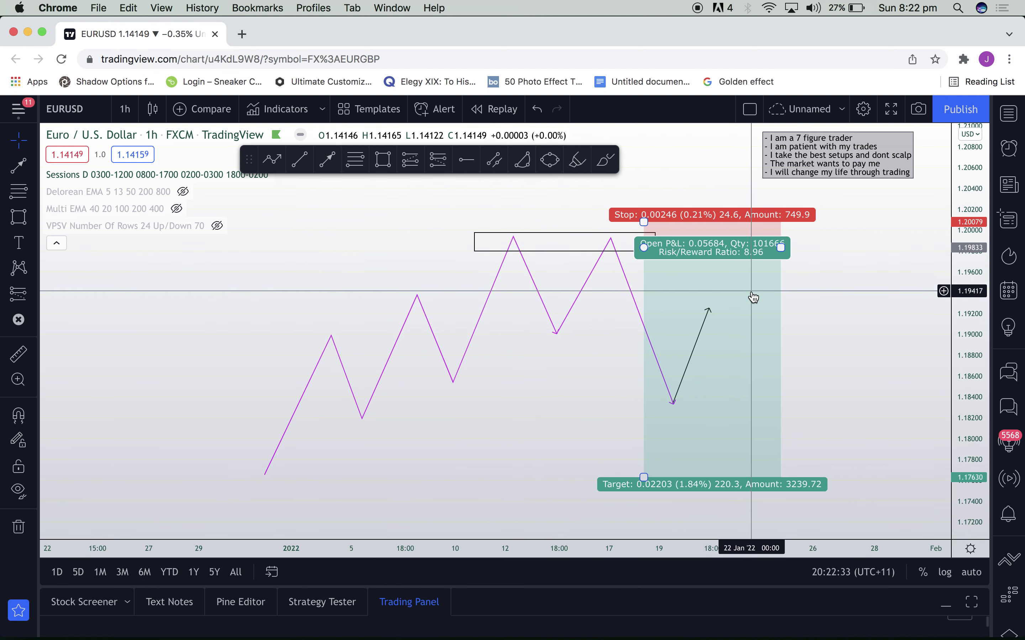
pyautogui.moveTo(756, 294); pyautogui.dragTo(759, 287)
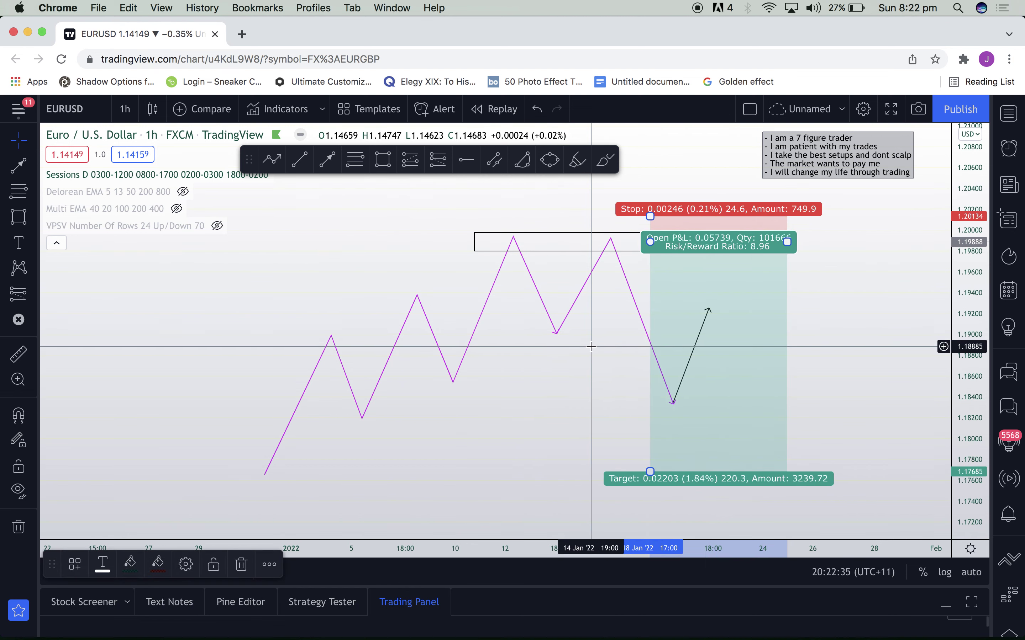
pyautogui.click(593, 358)
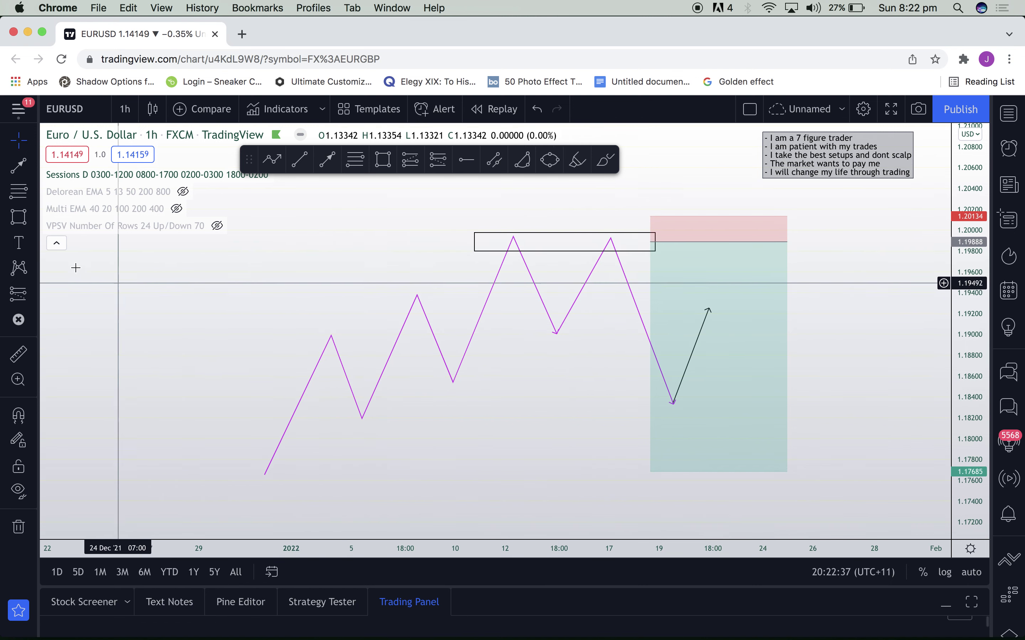
# - Add the text note "Where is the money?" and place it above the zigzag, near the rectangle
pyautogui.click(236, 280)
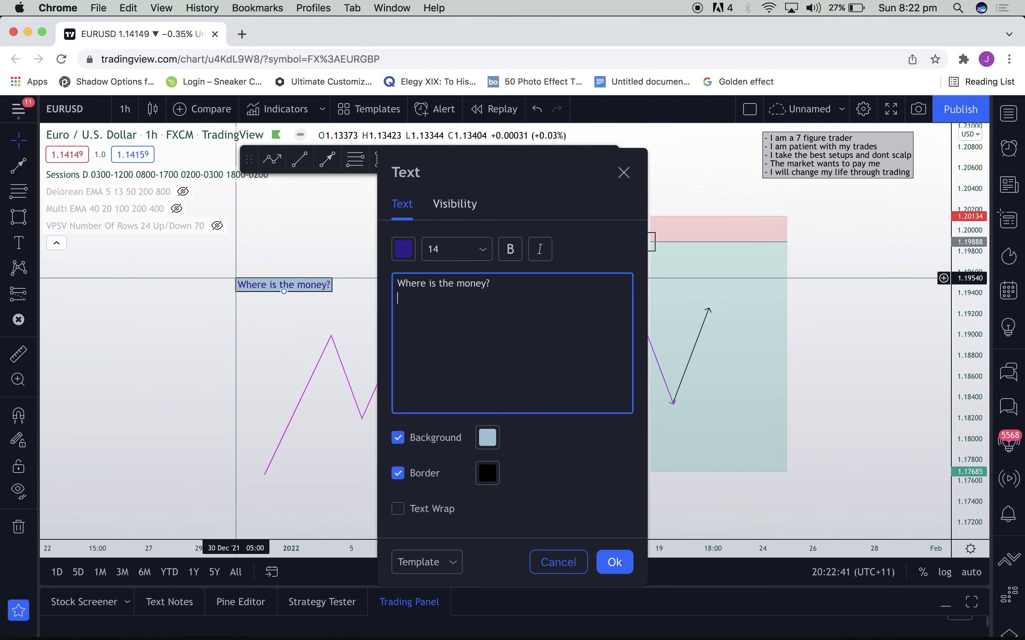
pyautogui.click(618, 554)
pyautogui.moveTo(321, 290); pyautogui.dragTo(423, 217)
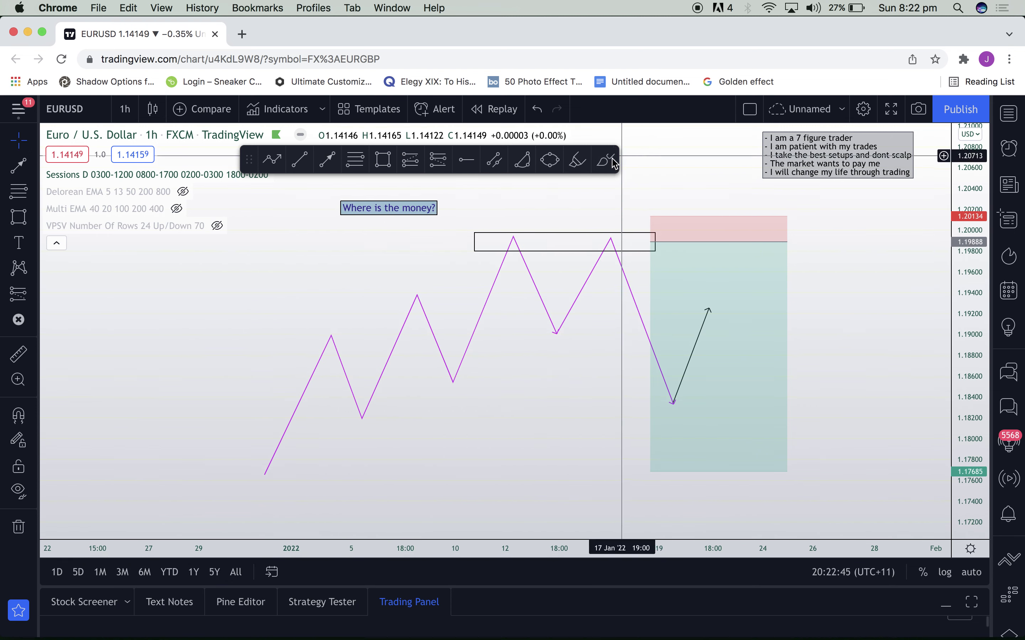
# - Brush five red curved strokes sweeping down from the short position's entry level across its target zone
pyautogui.moveTo(628, 242); pyautogui.dragTo(681, 371)
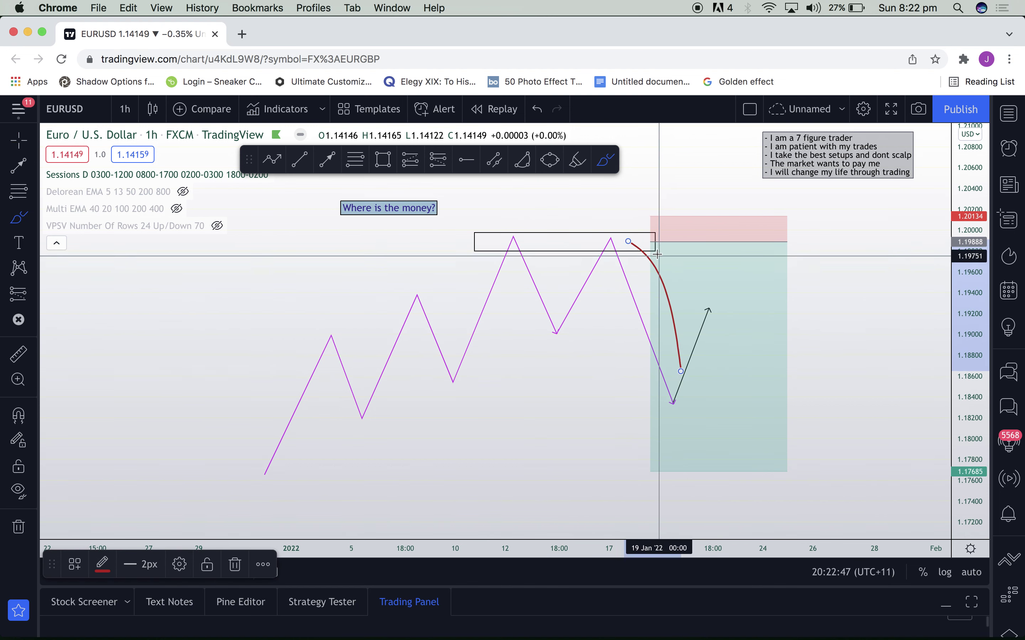
pyautogui.moveTo(657, 244); pyautogui.dragTo(710, 336)
pyautogui.moveTo(693, 241); pyautogui.dragTo(744, 353)
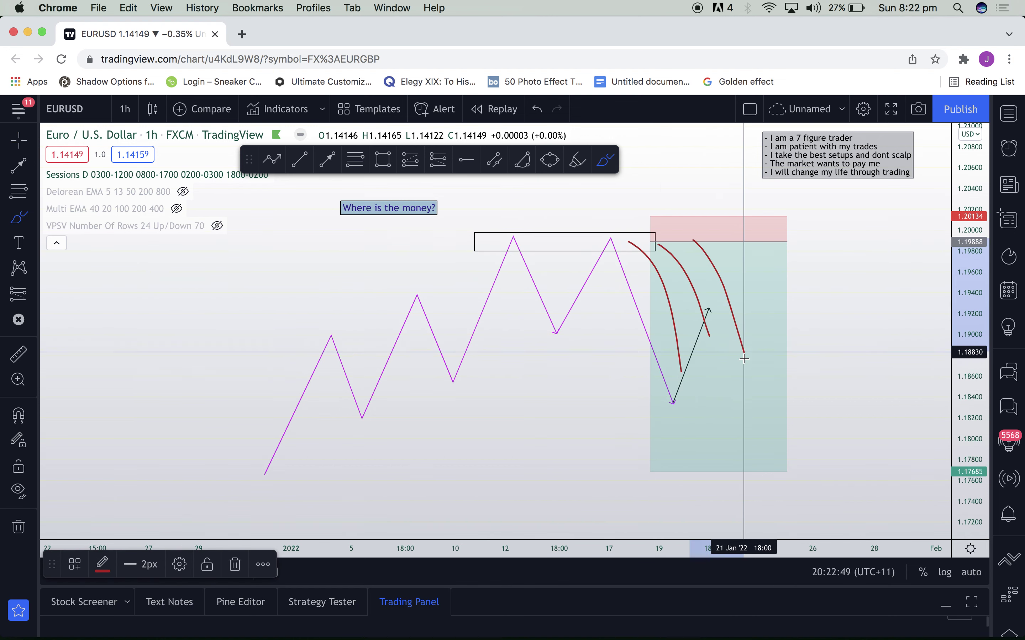
pyautogui.moveTo(729, 241); pyautogui.dragTo(800, 375)
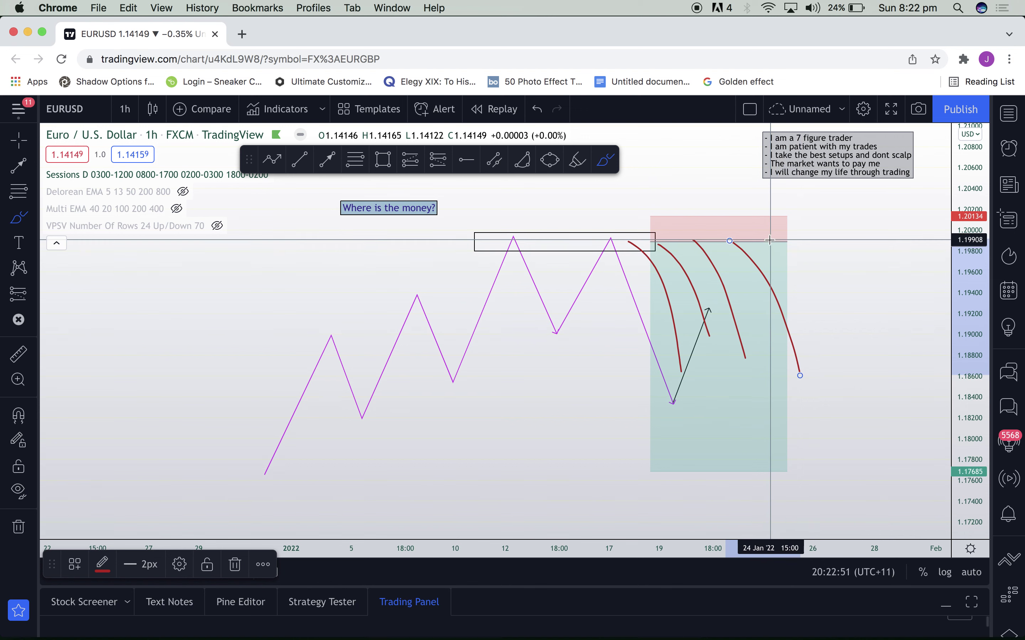
pyautogui.moveTo(770, 240); pyautogui.dragTo(844, 410)
pyautogui.press('Escape')
# - Tighten the short position's stop to 1.20120
pyautogui.click(698, 322)
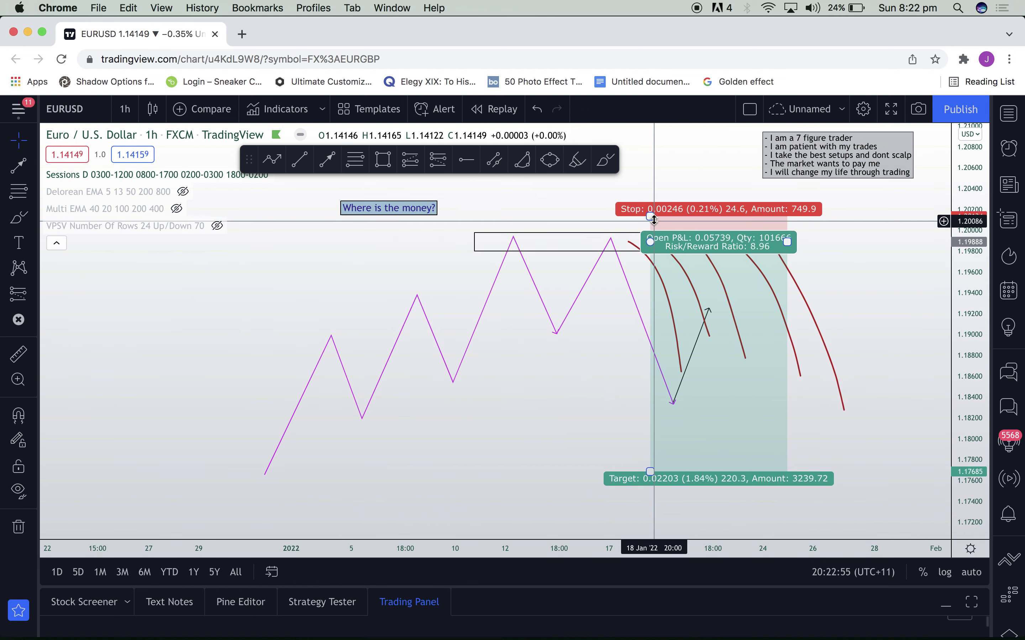
pyautogui.moveTo(651, 217); pyautogui.dragTo(626, 218)
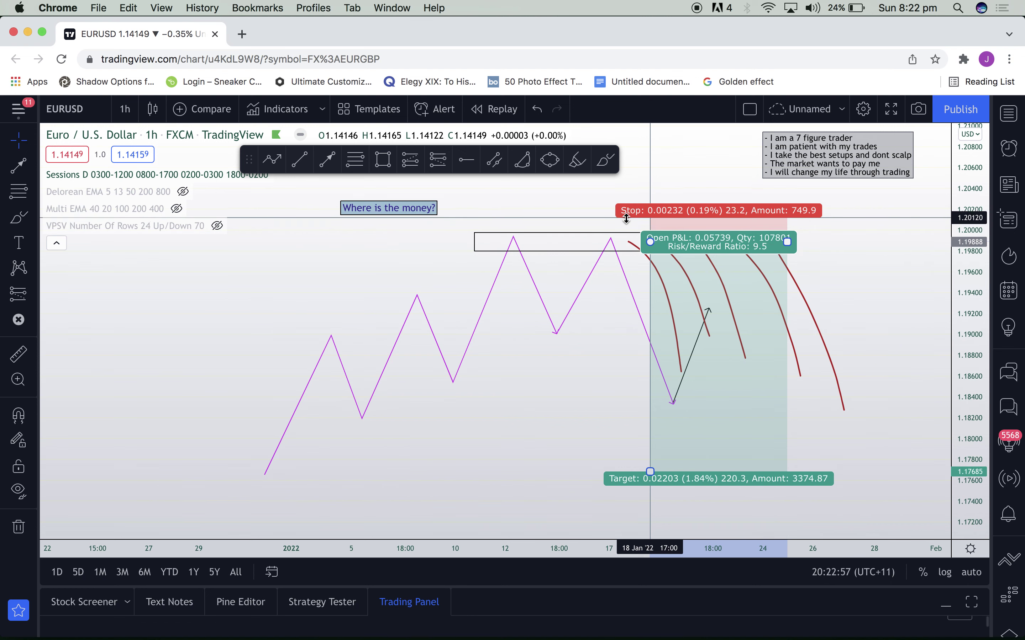
pyautogui.click(856, 215)
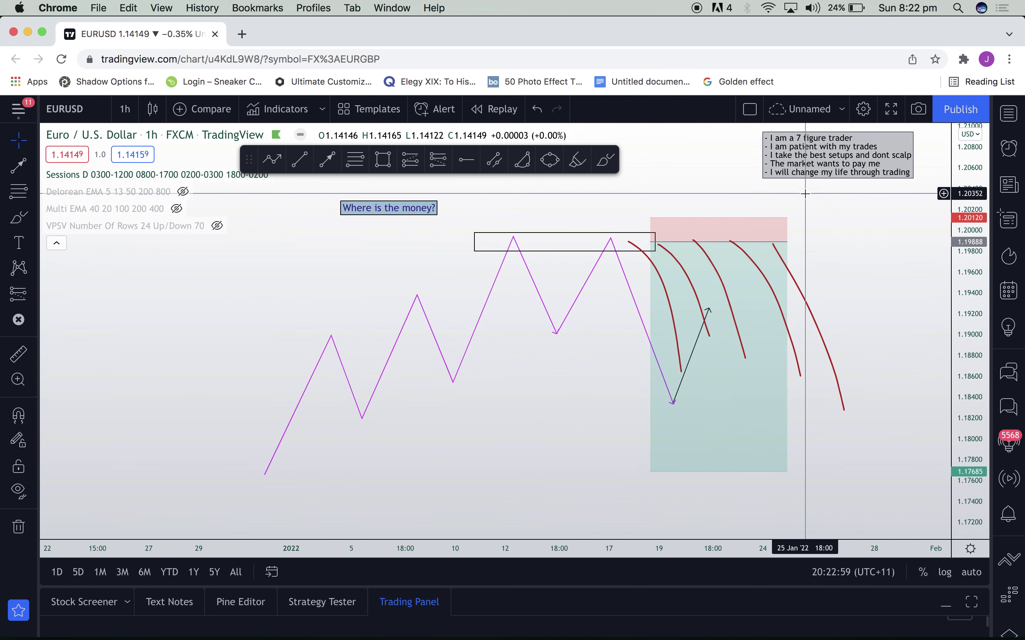
# - Remove the short position, the black arrow and all the red brush strokes, keeping the zigzag, rectangle and text note
pyautogui.moveTo(805, 198); pyautogui.dragTo(695, 351)
pyautogui.press('Delete')
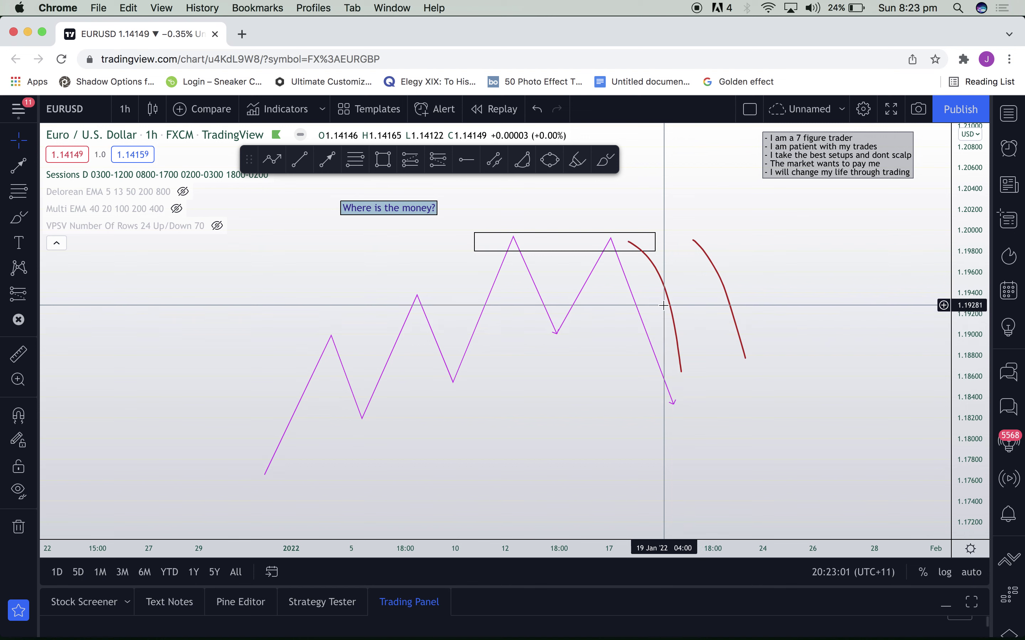
pyautogui.press('super+z')
pyautogui.press('super+z')
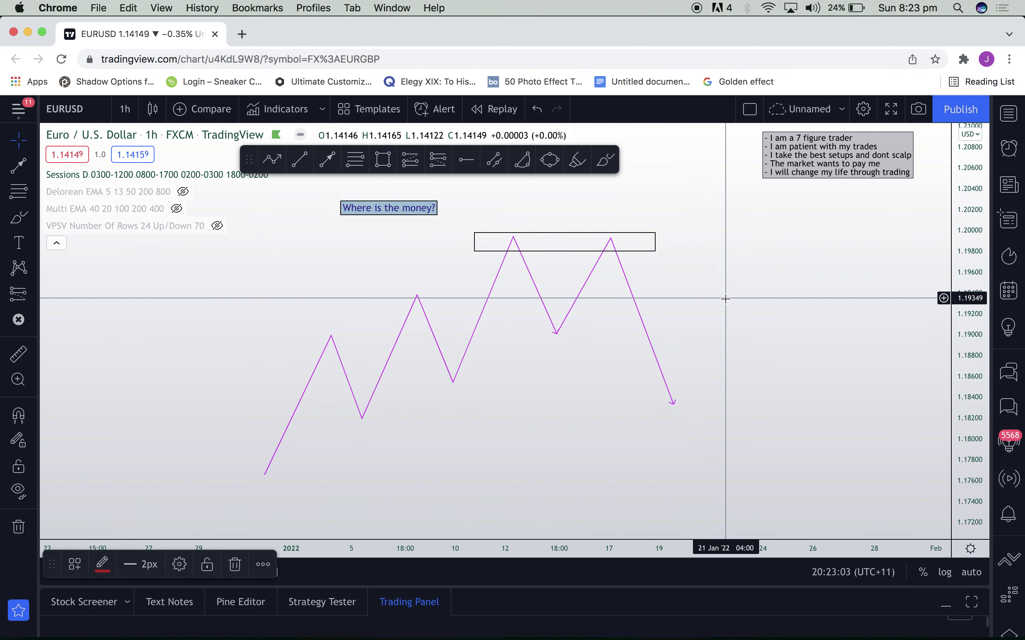
# - Draw a path from the last low spiking above the rectangle and dropping via a lower high to about 1.17425; extend the rectangle past the spike
pyautogui.click(677, 402)
pyautogui.click(711, 193)
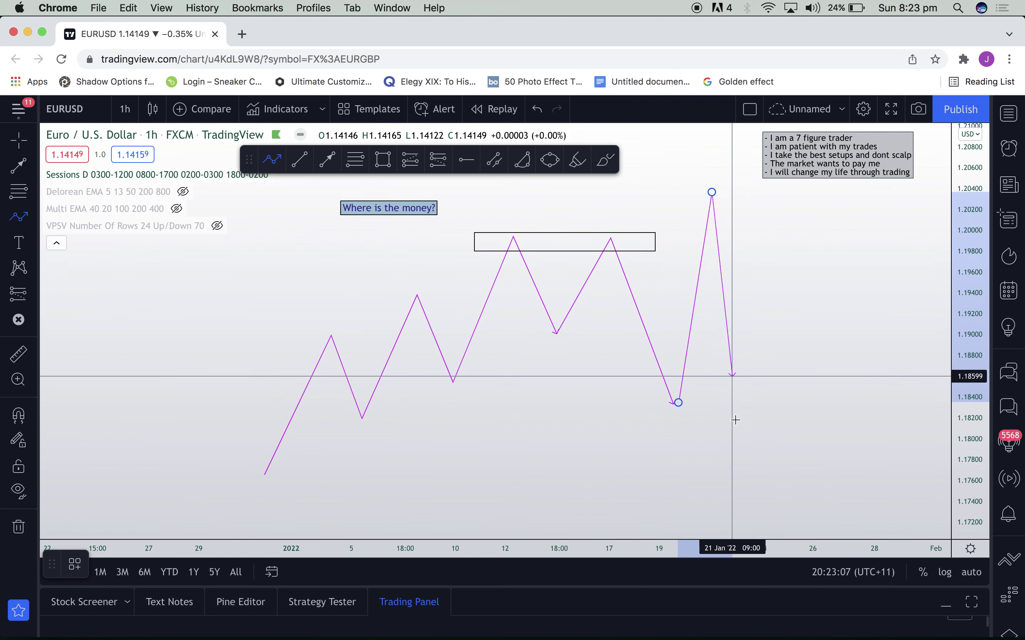
pyautogui.click(743, 452)
pyautogui.click(795, 281)
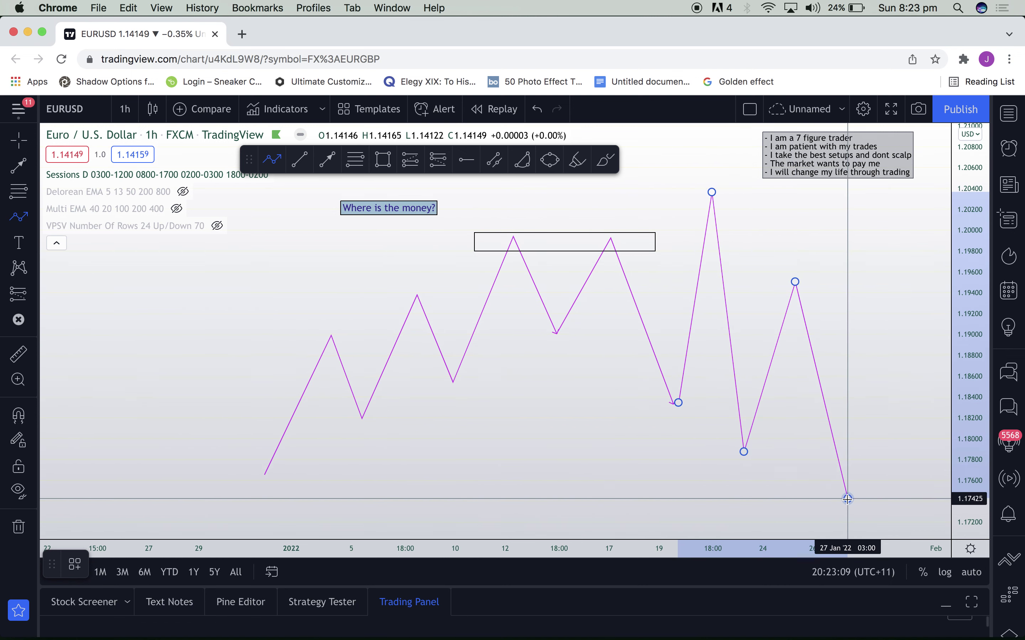
pyautogui.doubleClick(848, 498)
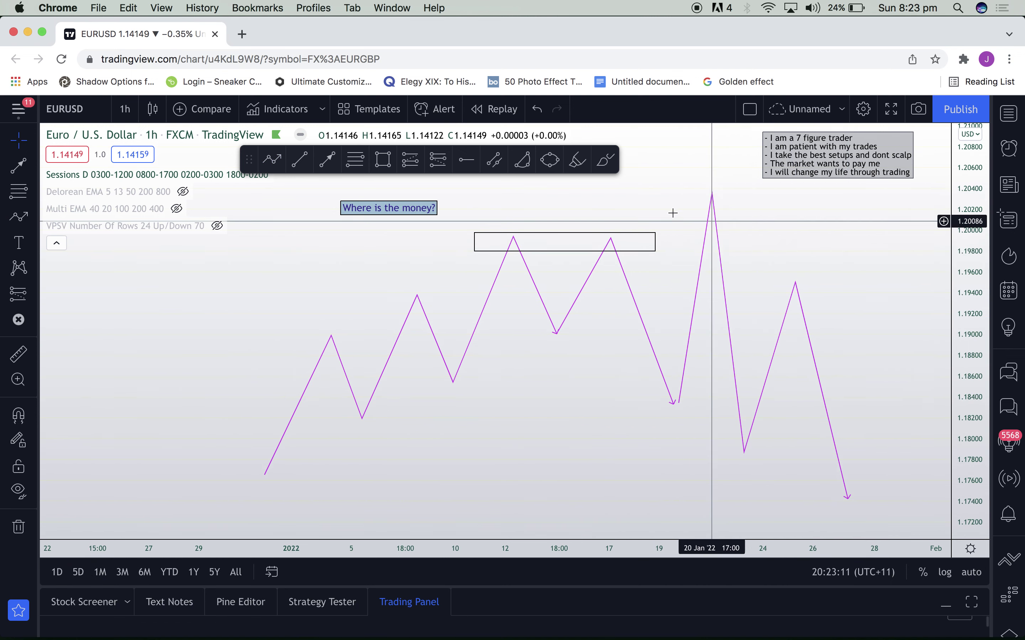
pyautogui.moveTo(655, 242); pyautogui.dragTo(762, 296)
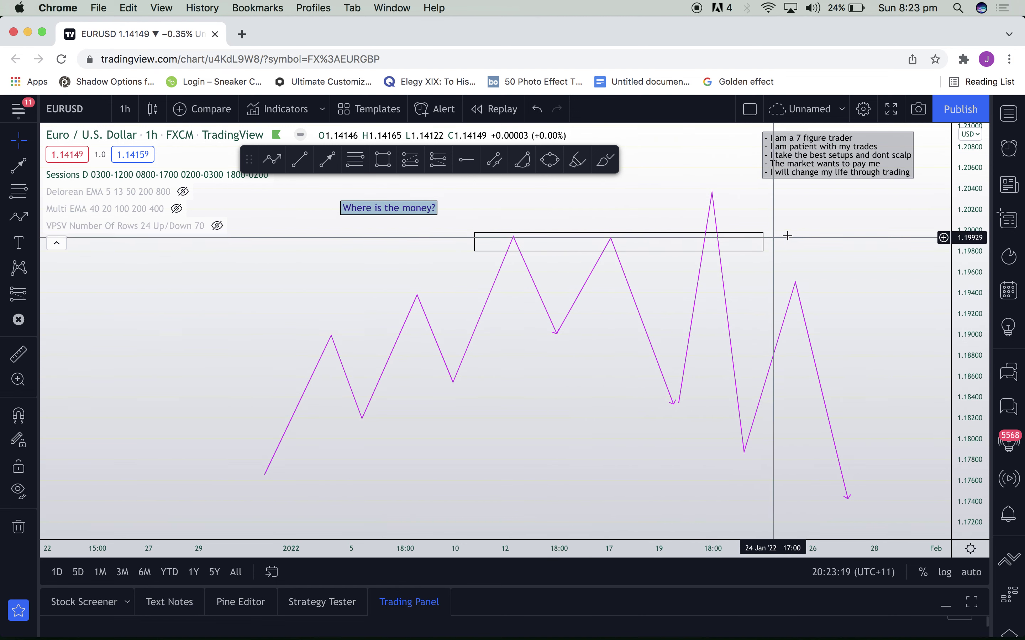
pyautogui.moveTo(776, 237); pyautogui.dragTo(753, 228)
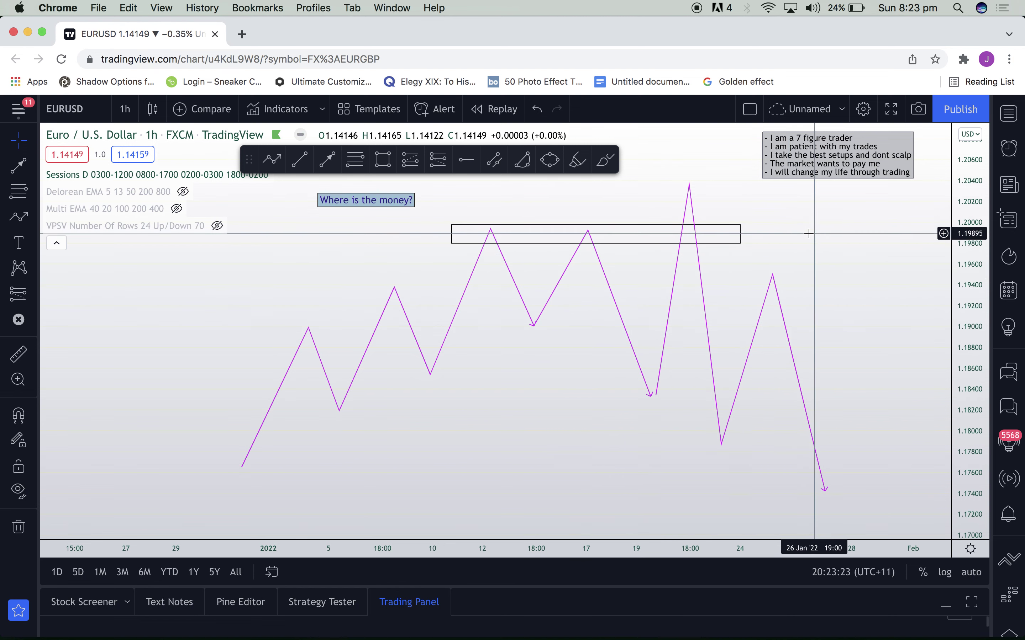
# - Clear the zigzag, rectangle and text note, and draw a dotted horizontal trend line at about 1.19567
pyautogui.moveTo(815, 174); pyautogui.dragTo(270, 500)
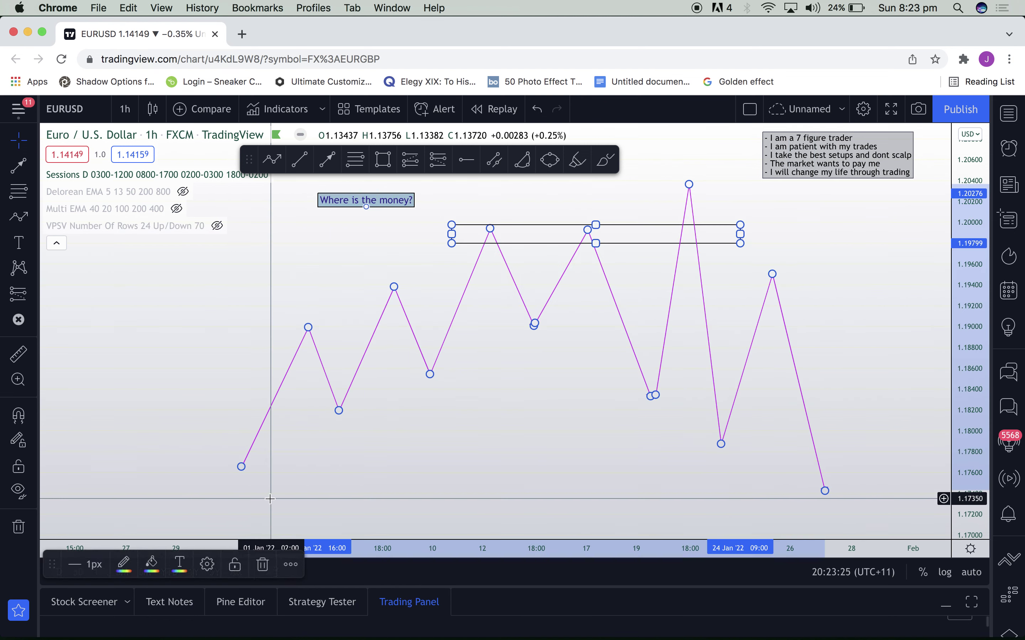
pyautogui.press('BackSpace')
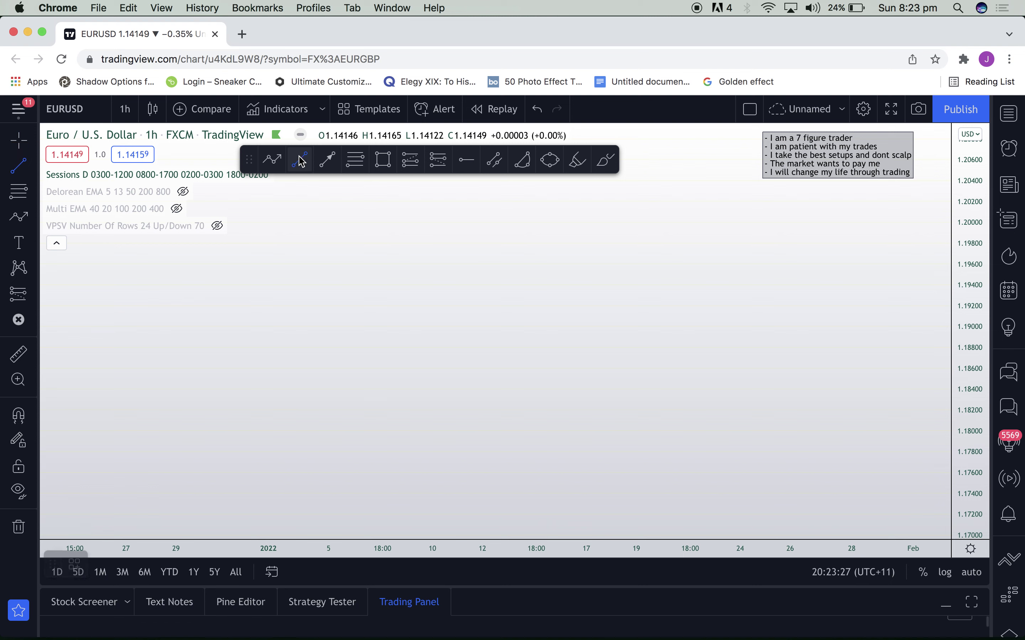
pyautogui.click(324, 267)
pyautogui.click(702, 268)
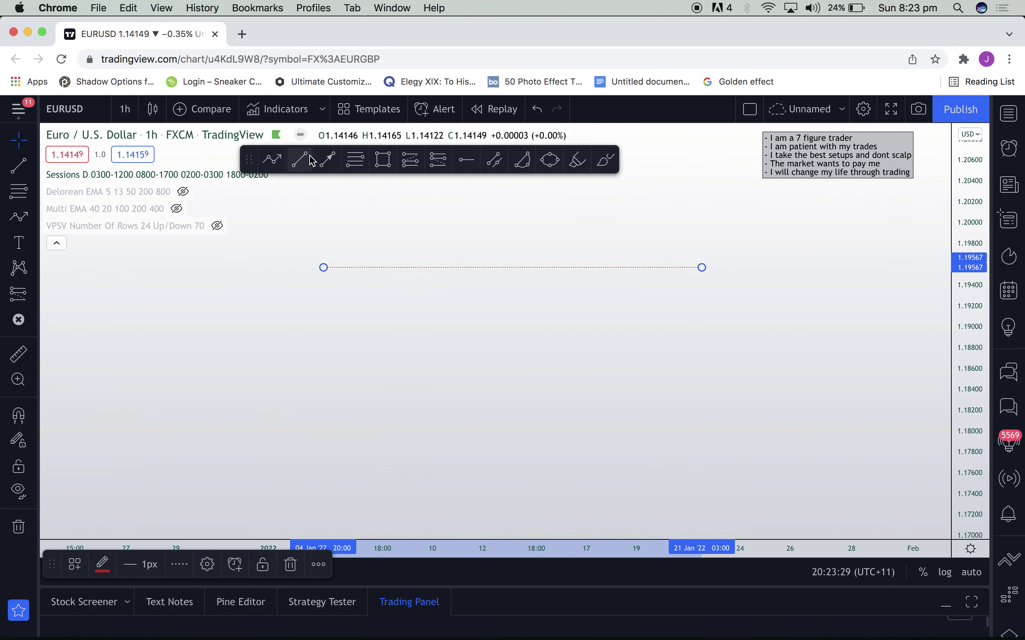
# - Draw an M-shaped double-top path with both peaks touching the dotted line and its arrow ending below the middle low
pyautogui.click(271, 160)
pyautogui.click(336, 408)
pyautogui.click(402, 266)
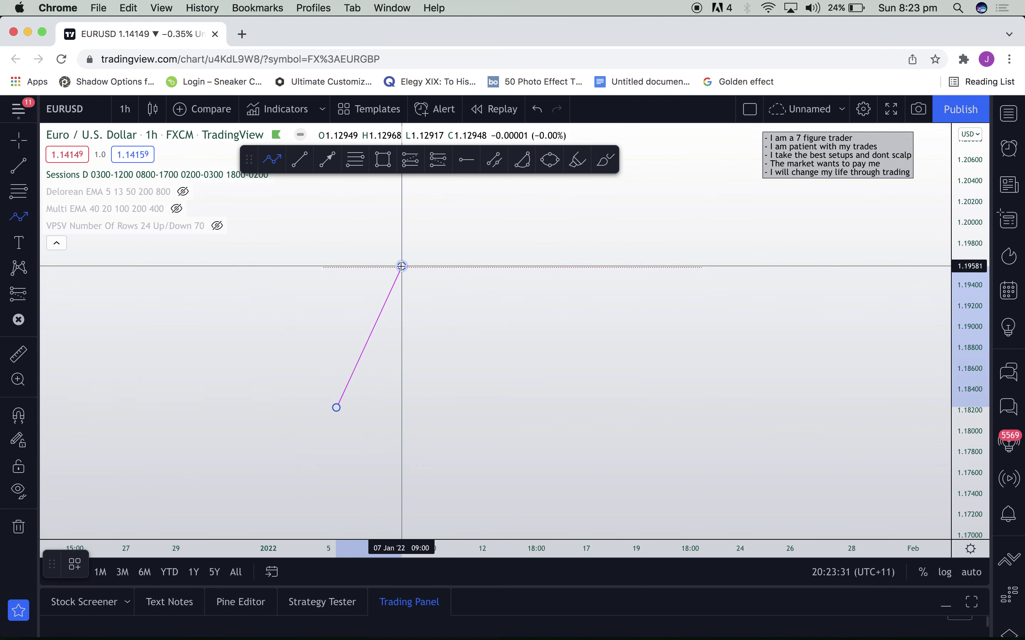
pyautogui.click(535, 269)
pyautogui.doubleClick(597, 418)
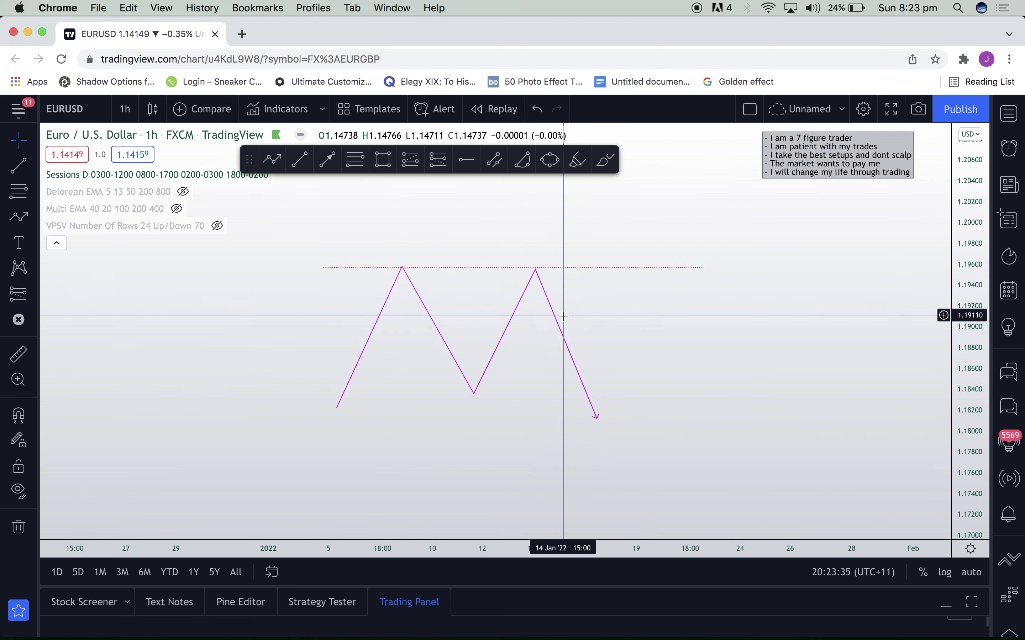
# - Flip the price scale to show the double top as a double bottom and restore it; delete the path and dotted line
pyautogui.hotkey('alt', 'i')
pyautogui.click(539, 400)
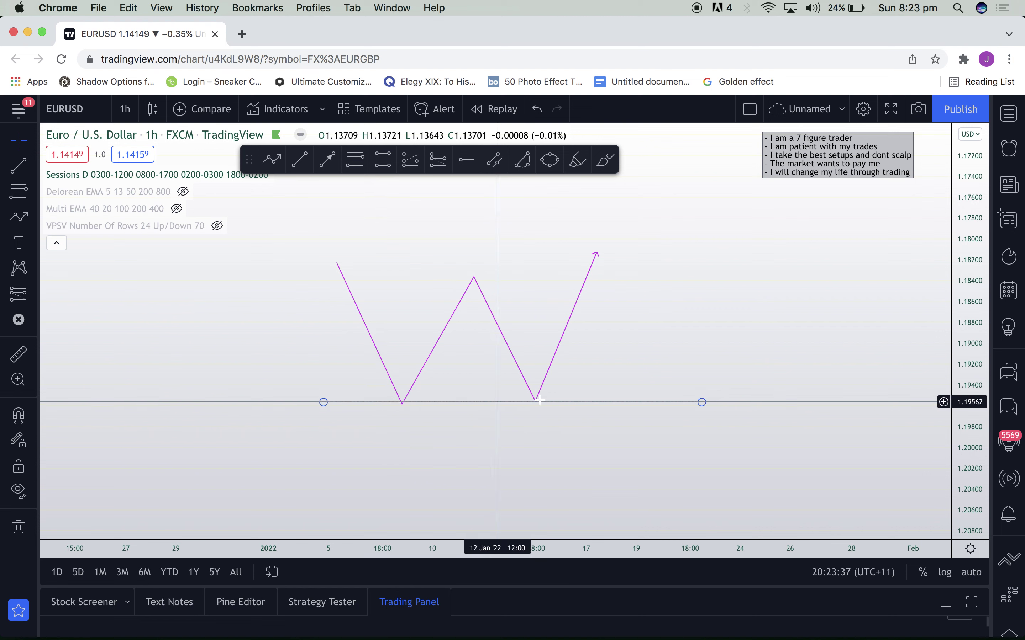
pyautogui.hotkey('alt', 'i')
pyautogui.moveTo(697, 224); pyautogui.dragTo(374, 461)
pyautogui.press('Delete')
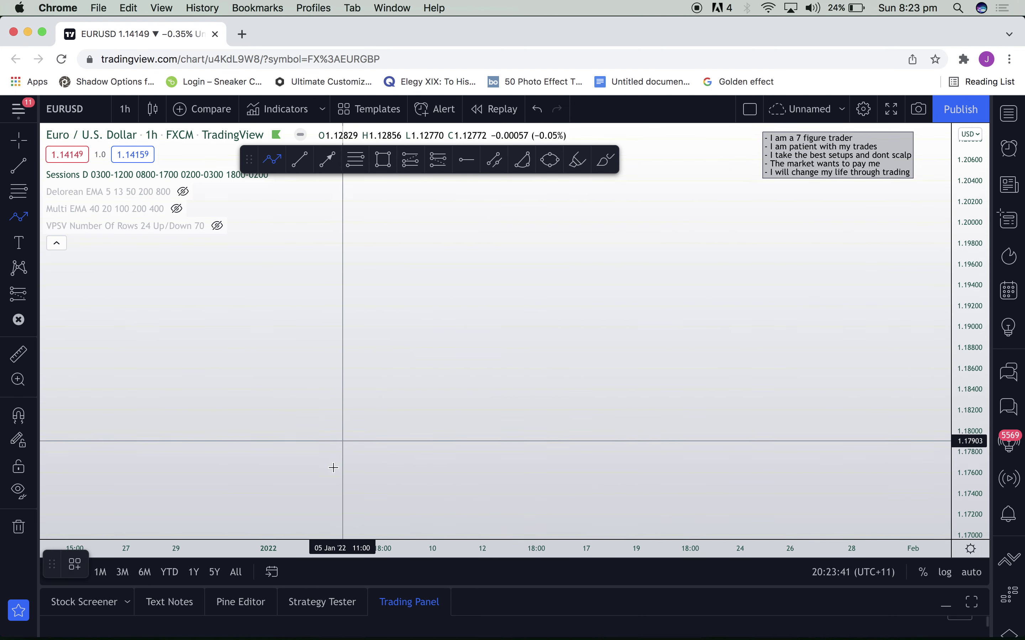
# - Draw a zigzag path with three descending peaks, and lay a dotted trend line over them starting at about 1.19574
pyautogui.click(295, 425)
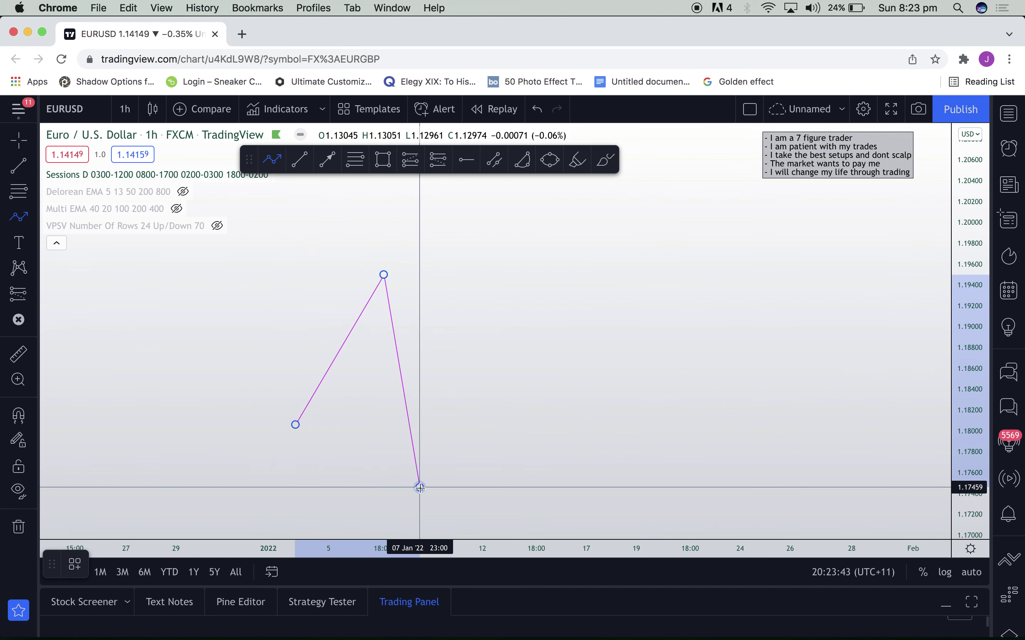
pyautogui.click(419, 487)
pyautogui.click(502, 336)
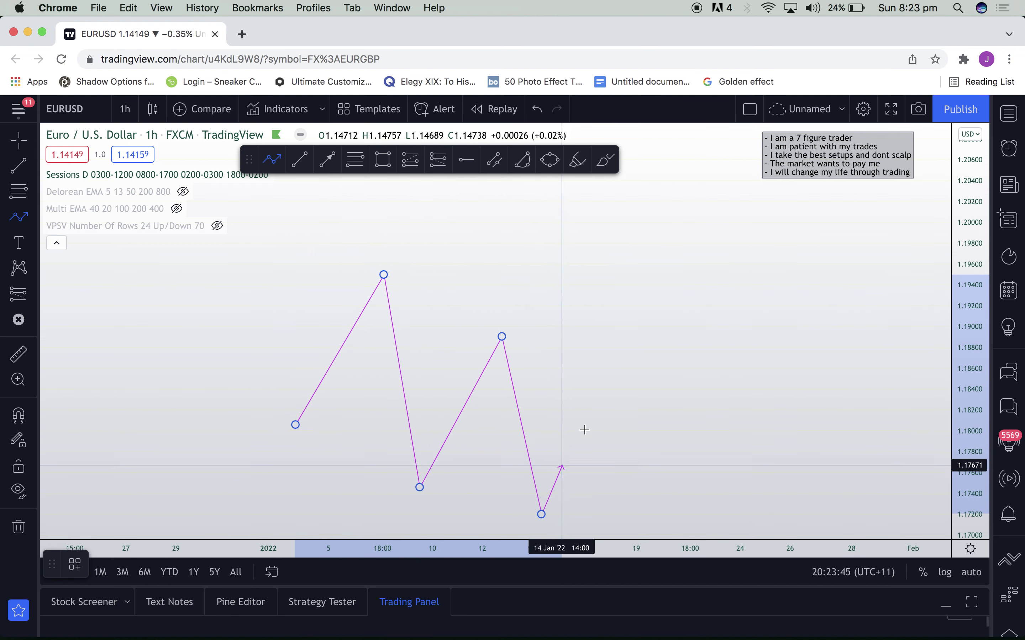
pyautogui.click(660, 503)
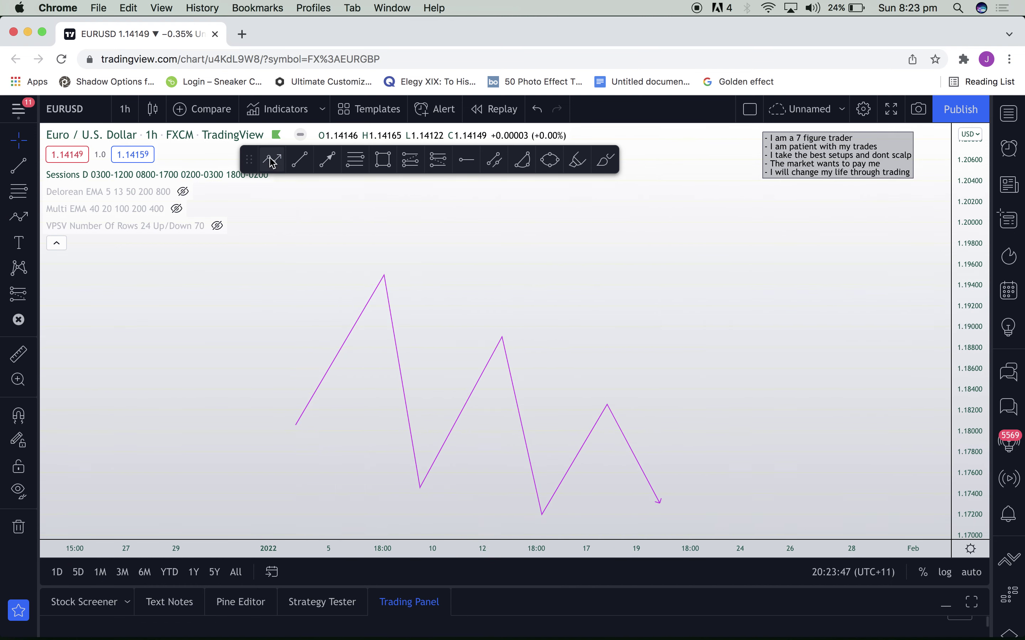
pyautogui.click(374, 267)
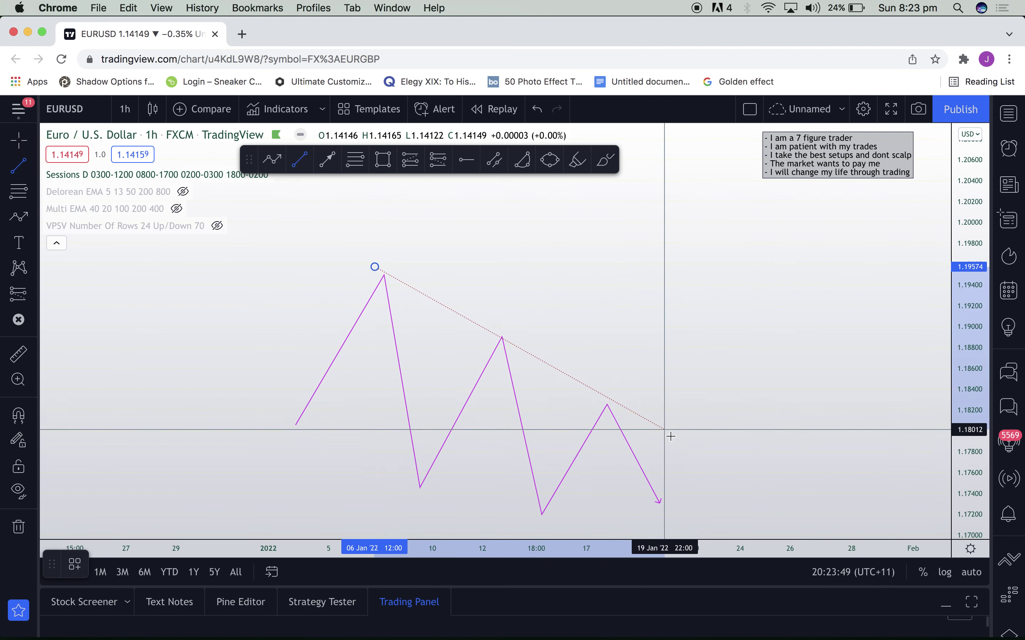
pyautogui.click(696, 448)
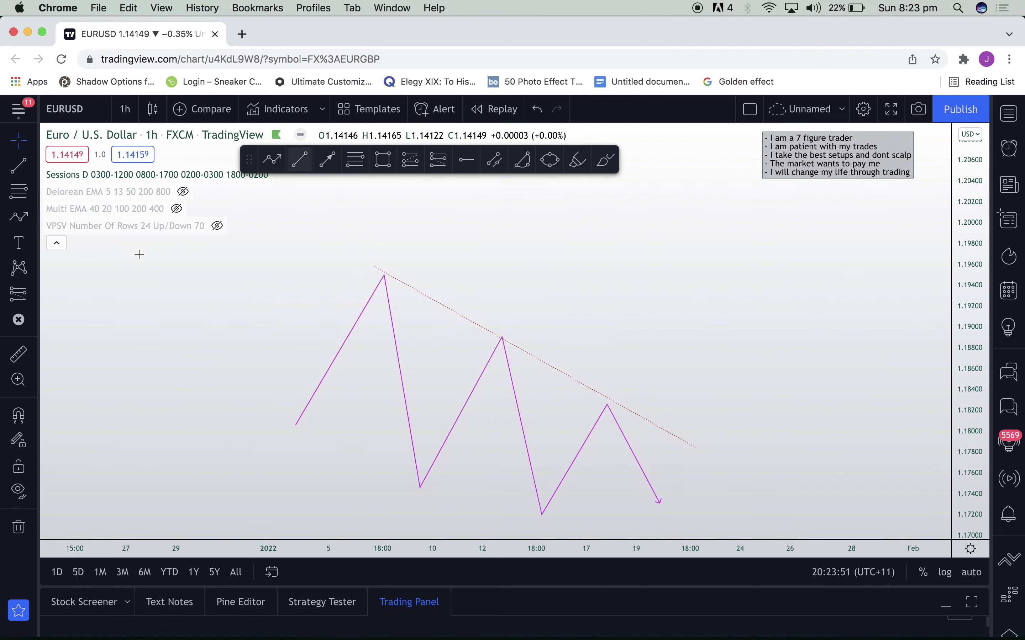
# - Place a dollar-sign icon beside the middle peak and brush a red horizontal stroke above each of the three peaks
pyautogui.click(34, 320)
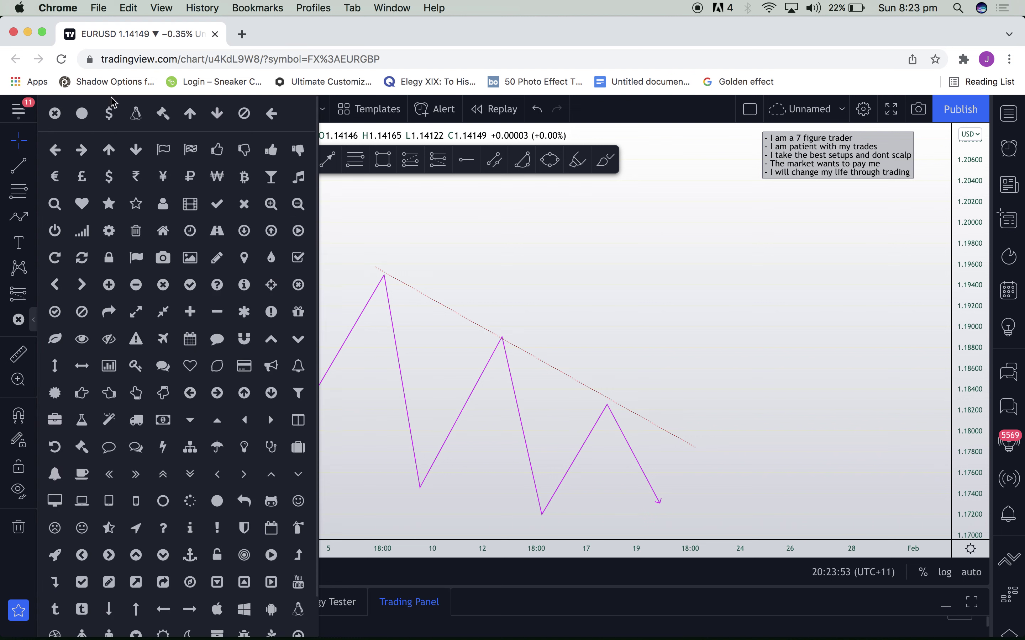
pyautogui.click(109, 112)
pyautogui.click(718, 357)
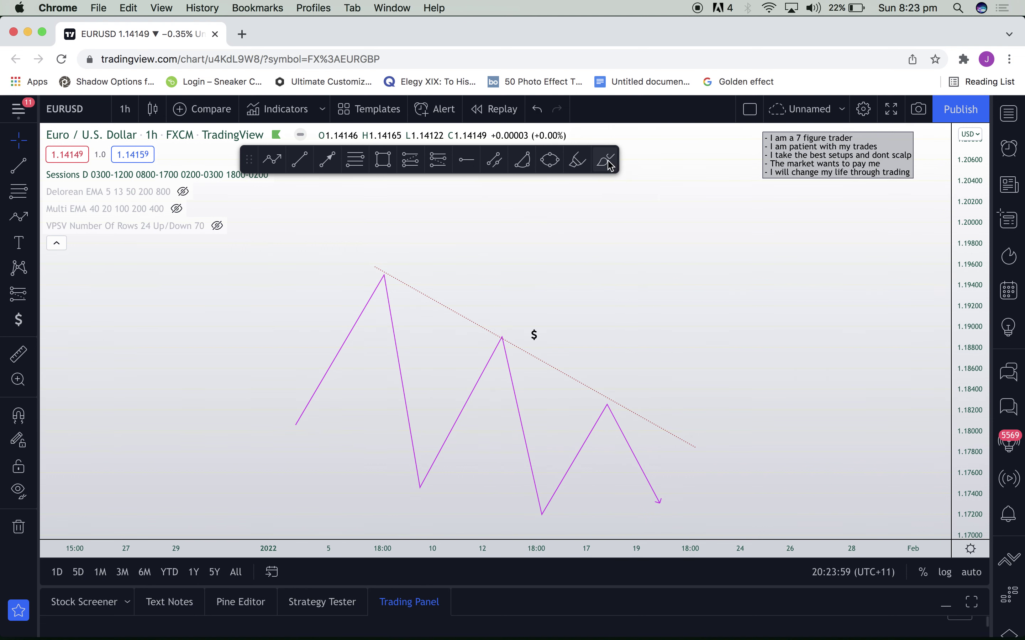
pyautogui.moveTo(587, 389); pyautogui.dragTo(671, 389)
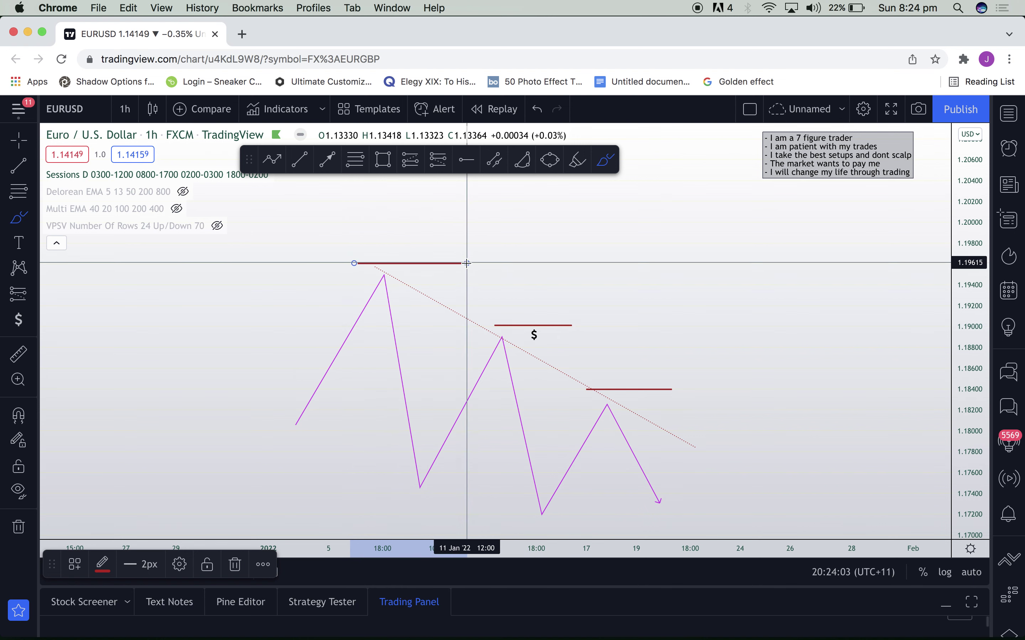
pyautogui.moveTo(466, 263); pyautogui.dragTo(468, 263)
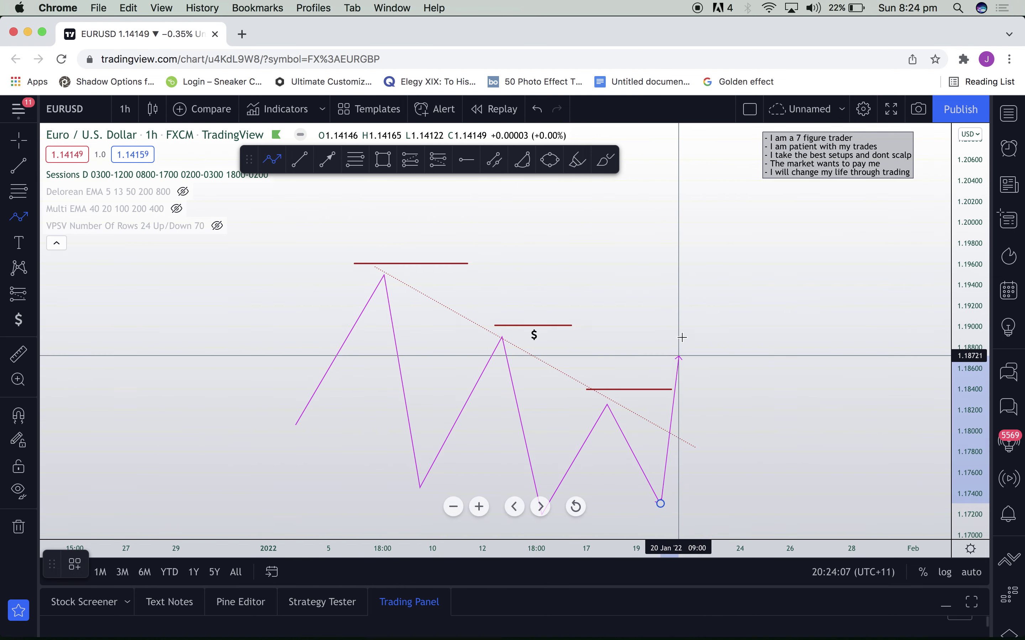
# - Draw an arrow path from the last low up through the trend line and back down, and lower its peak to about 1.1850
pyautogui.click(710, 296)
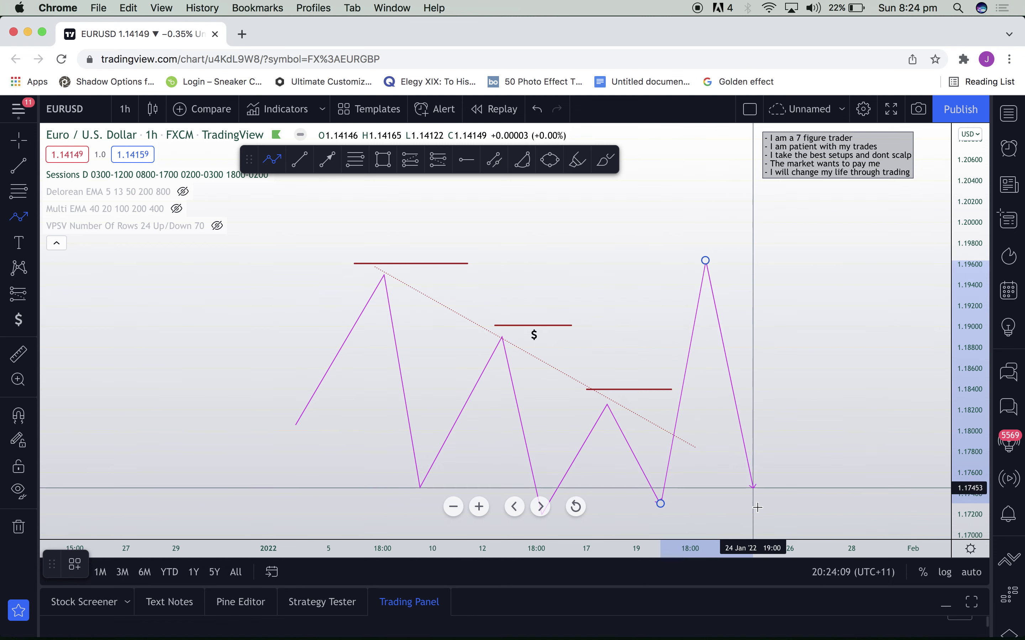
pyautogui.doubleClick(761, 527)
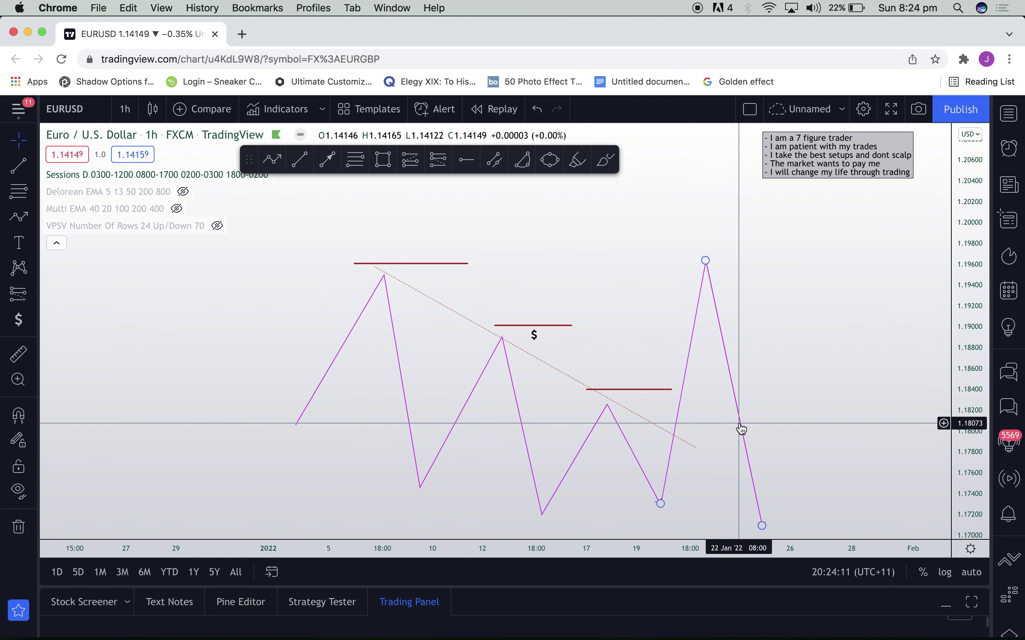
pyautogui.moveTo(710, 267)
pyautogui.mouseDown()
pyautogui.moveTo(696, 381)
pyautogui.moveTo(775, 321)
pyautogui.moveTo(771, 284)
pyautogui.moveTo(771, 326)
pyautogui.mouseUp()
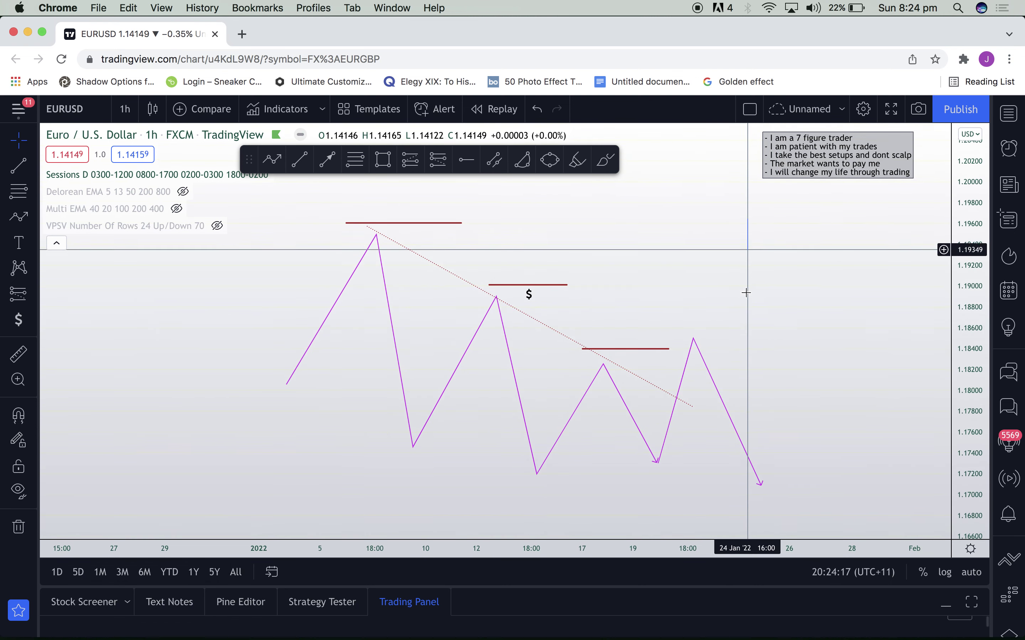
# - Clear the whole descending-peaks example from the chart and reset the chart view to the live price
pyautogui.moveTo(749, 217); pyautogui.dragTo(284, 490)
pyautogui.press('BackSpace')
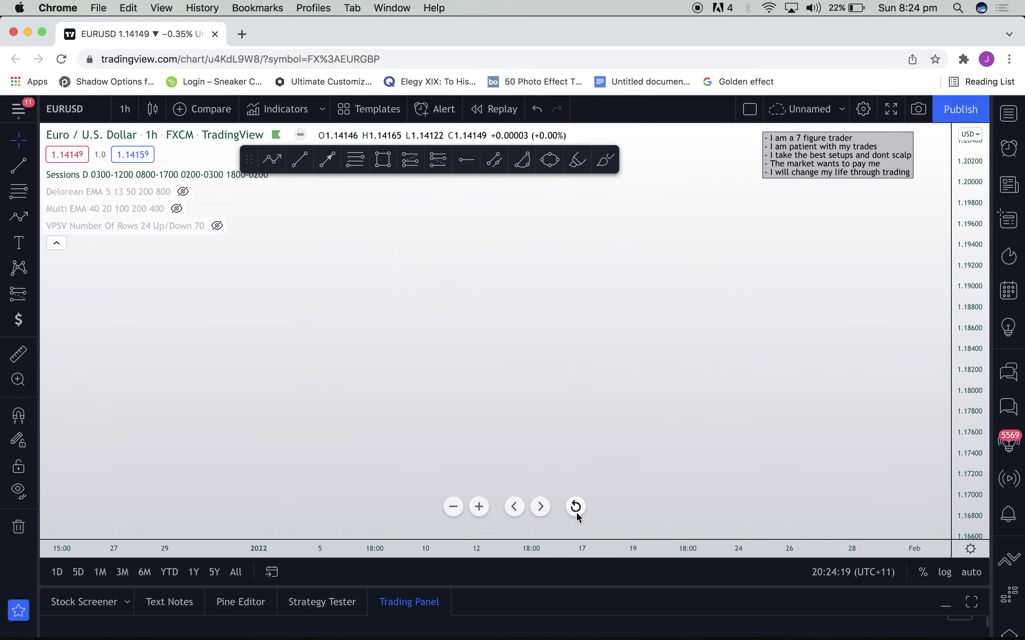
pyautogui.click(577, 513)
# - Examine EURUSD price action since November above the rising dotted trend line, and check today's date in the system clock
pyautogui.moveTo(781, 425); pyautogui.dragTo(541, 389)
pyautogui.scroll(-10, 541, 388)
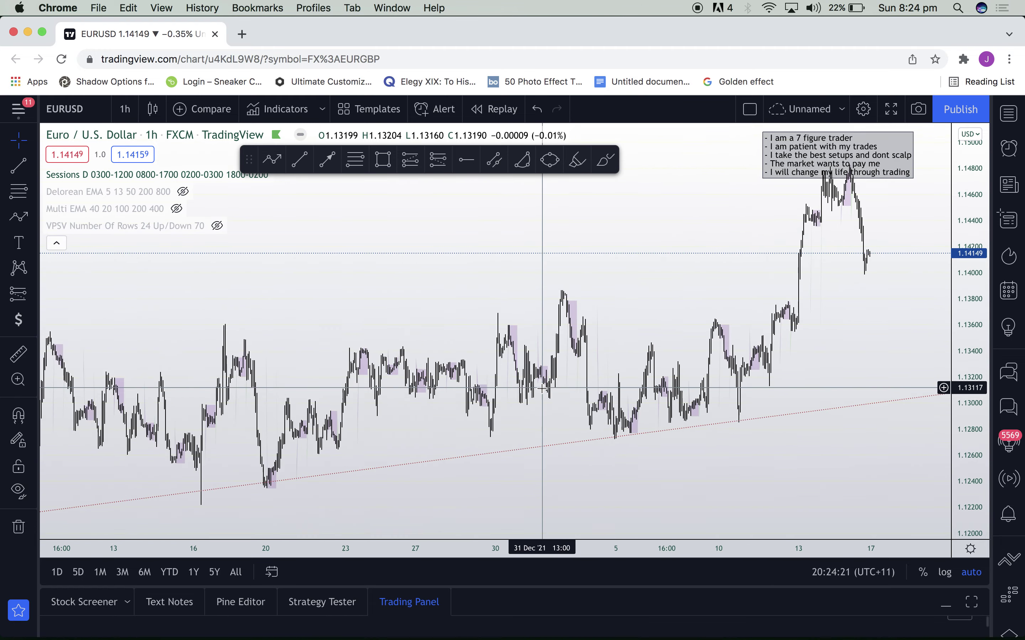
pyautogui.scroll(-5, 542, 388)
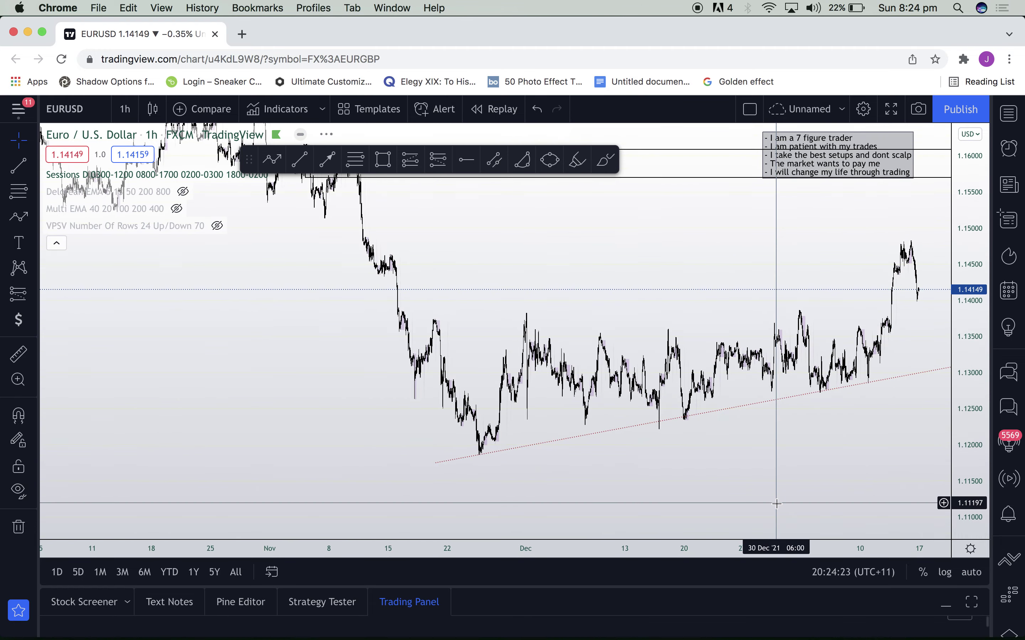
pyautogui.hscroll(5, 595, 487)
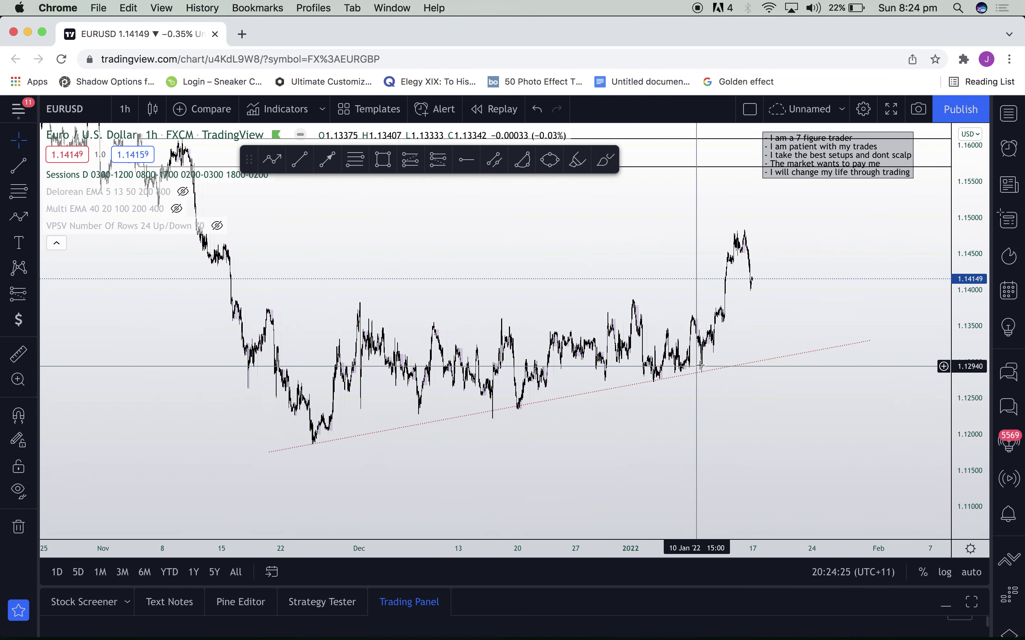
pyautogui.hscroll(-3, 855, 435)
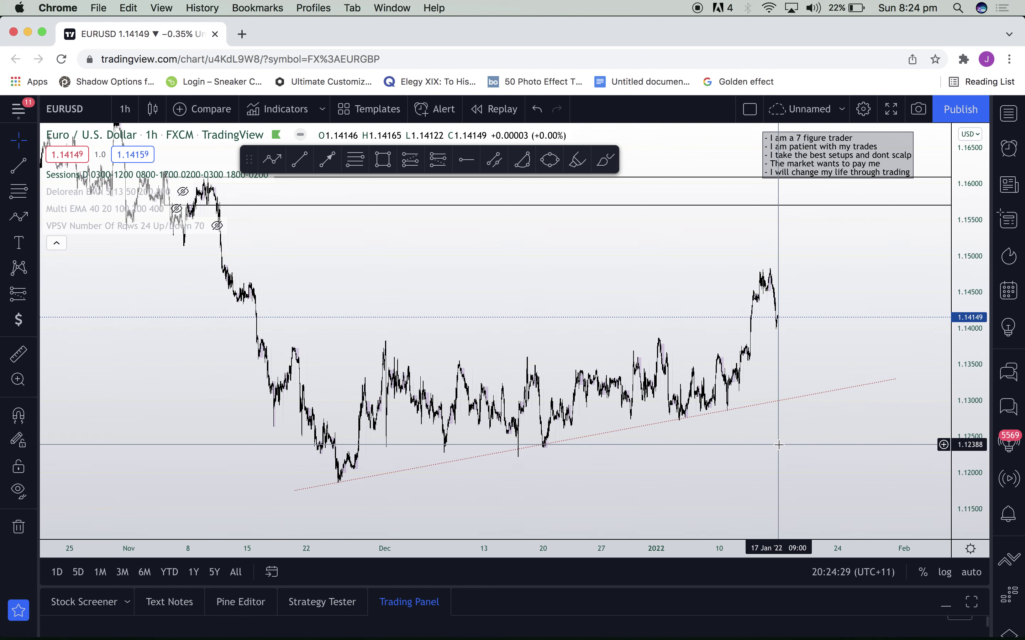
pyautogui.click(885, 5)
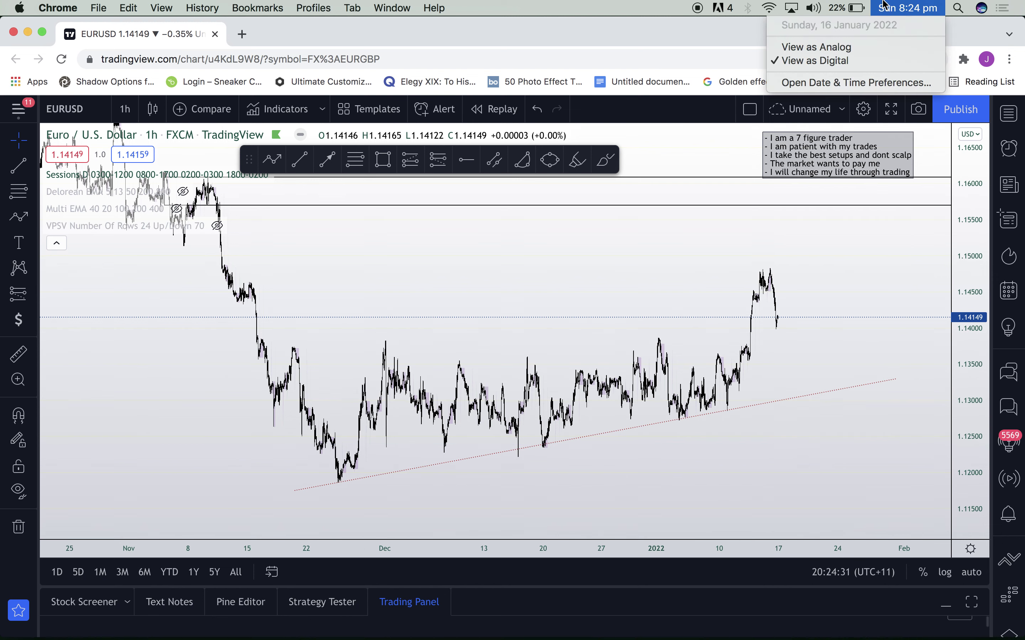
pyautogui.click(885, 5)
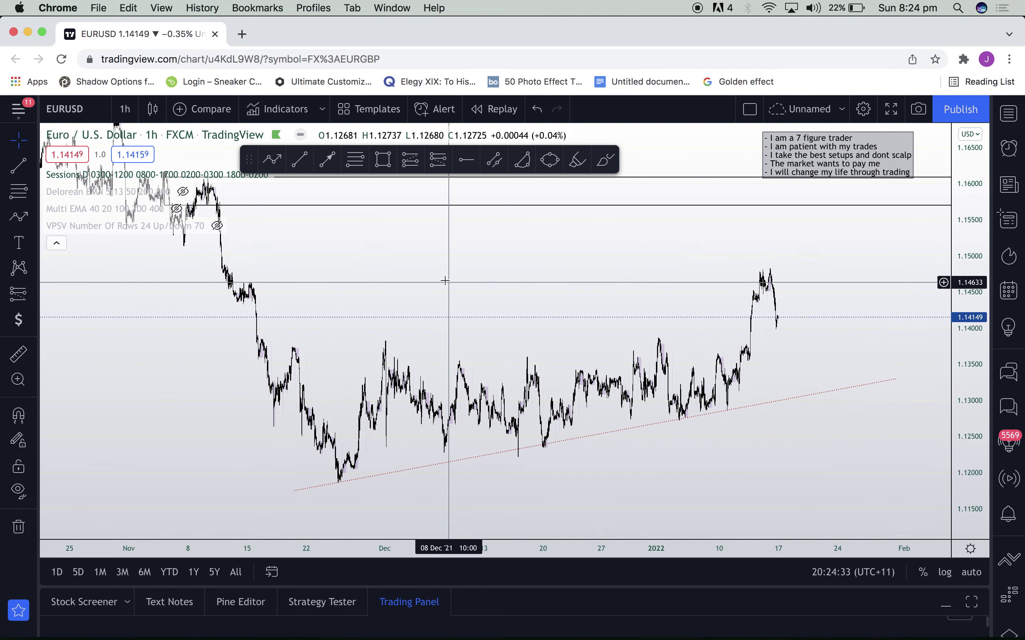
# - Examine the older EURUSD price action back to September 2021, including the area around the rectangle zone near 1.16
pyautogui.moveTo(448, 282); pyautogui.dragTo(639, 360)
pyautogui.moveTo(561, 342); pyautogui.dragTo(483, 397)
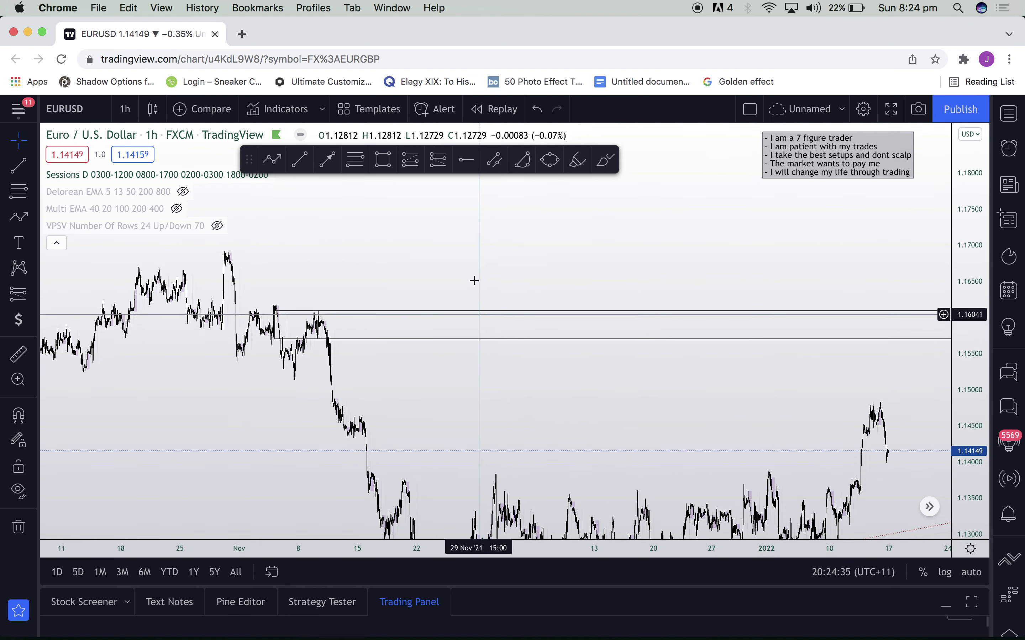
pyautogui.moveTo(475, 252); pyautogui.dragTo(617, 259)
pyautogui.moveTo(487, 316); pyautogui.dragTo(595, 316)
pyautogui.moveTo(516, 230); pyautogui.dragTo(826, 300)
pyautogui.moveTo(970, 415); pyautogui.dragTo(968, 174)
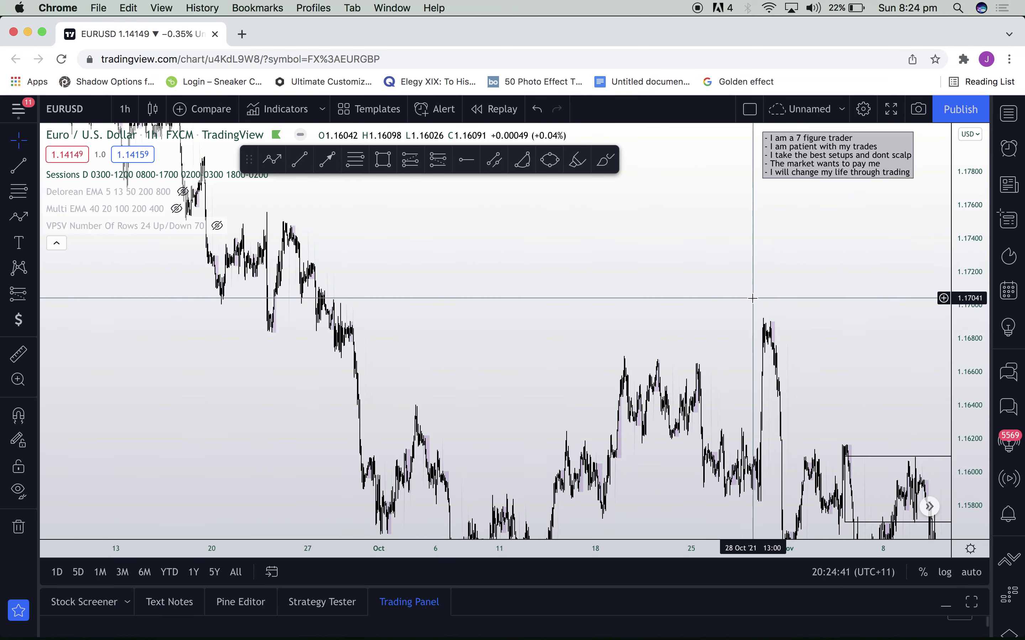
# - Draw a thin rectangle across the three October 2021 peaks from 19 to 25 October, between about 1.1671 and 1.1661
pyautogui.scroll(6, 682, 316)
pyautogui.moveTo(570, 348); pyautogui.dragTo(726, 211)
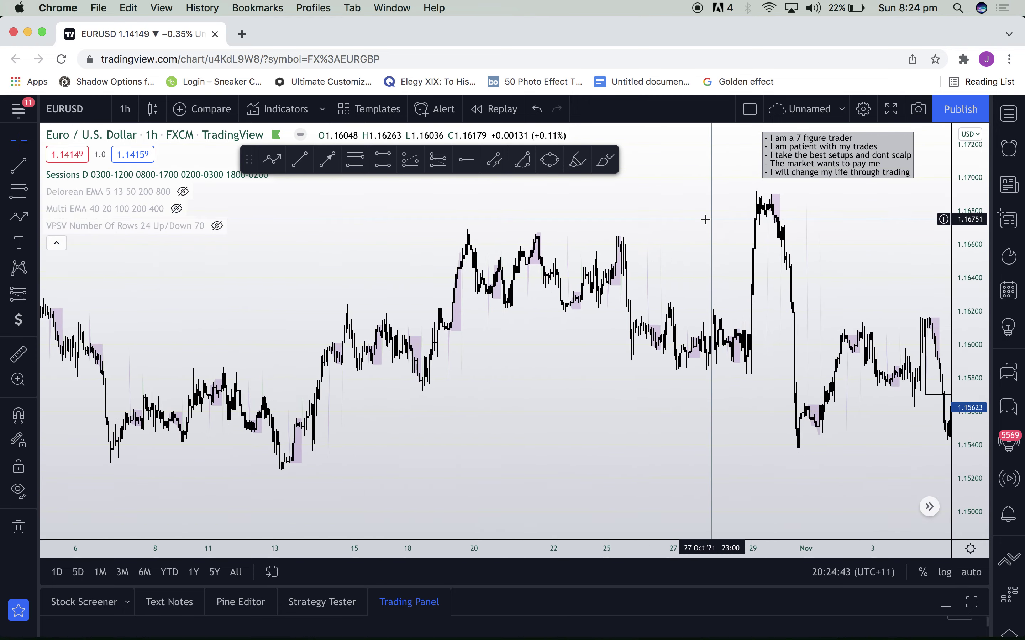
pyautogui.moveTo(705, 230); pyautogui.dragTo(633, 315)
pyautogui.scroll(2, 633, 316)
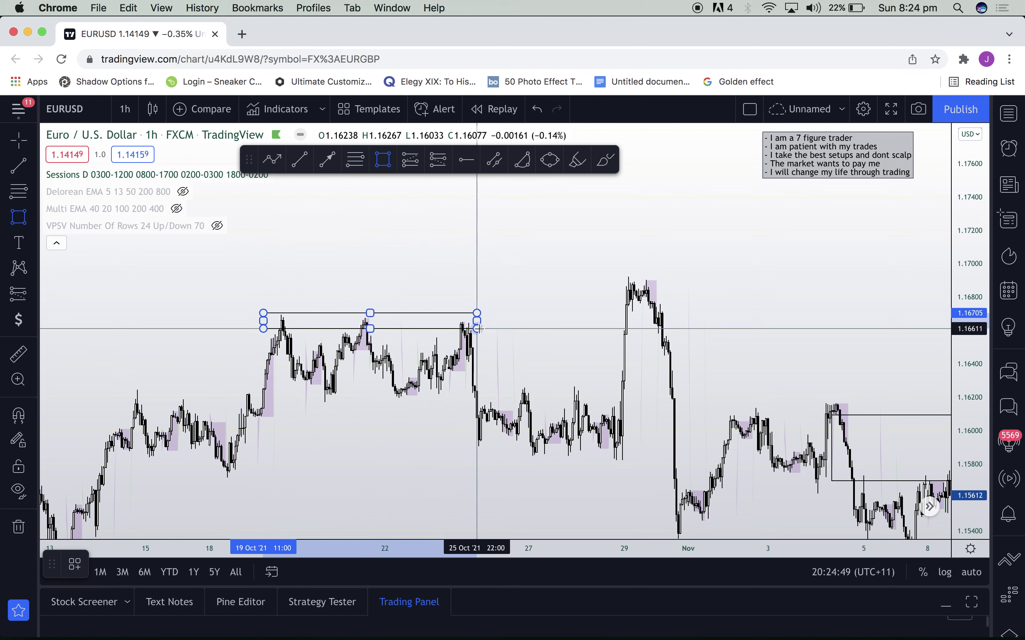
pyautogui.click(481, 328)
pyautogui.click(533, 355)
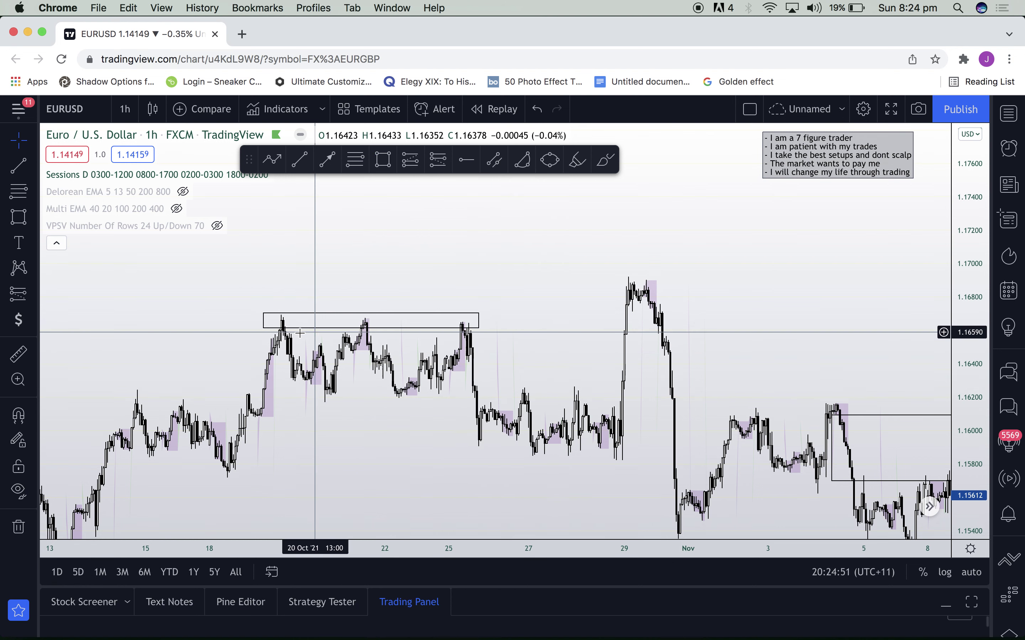
# - Try a descending trend line from the 19 October peak at about 1.1671 to 2 November, and remove it
pyautogui.click(275, 312)
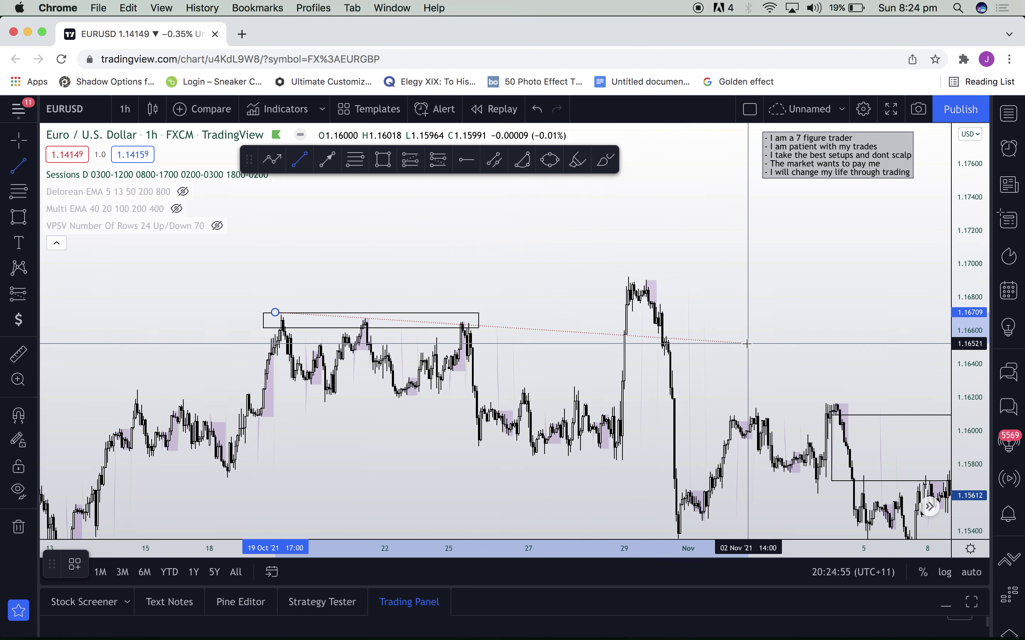
pyautogui.click(747, 341)
pyautogui.scroll(-6, 751, 338)
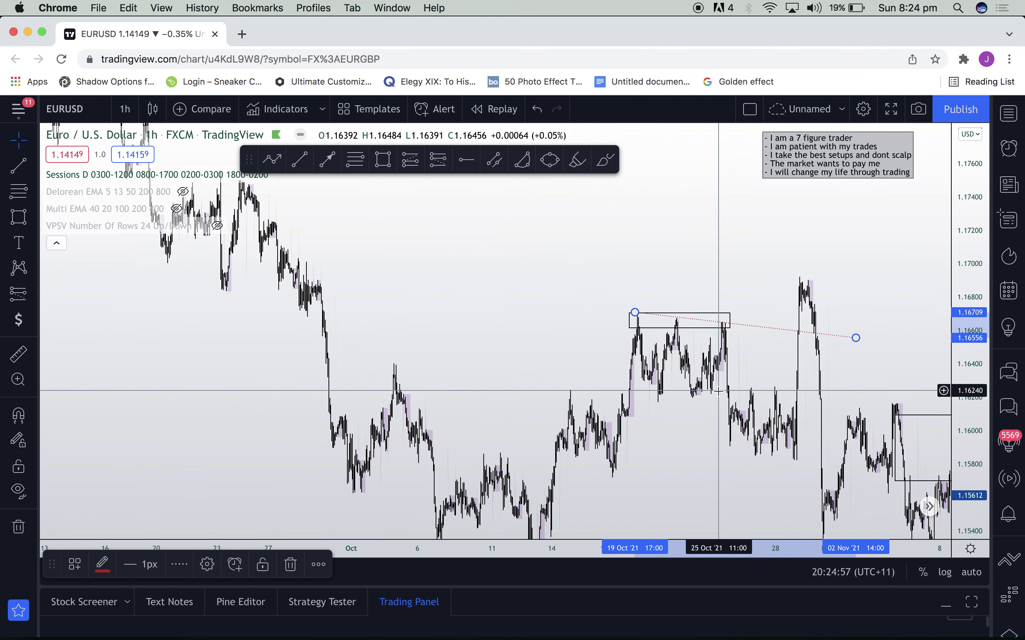
pyautogui.scroll(5, 673, 339)
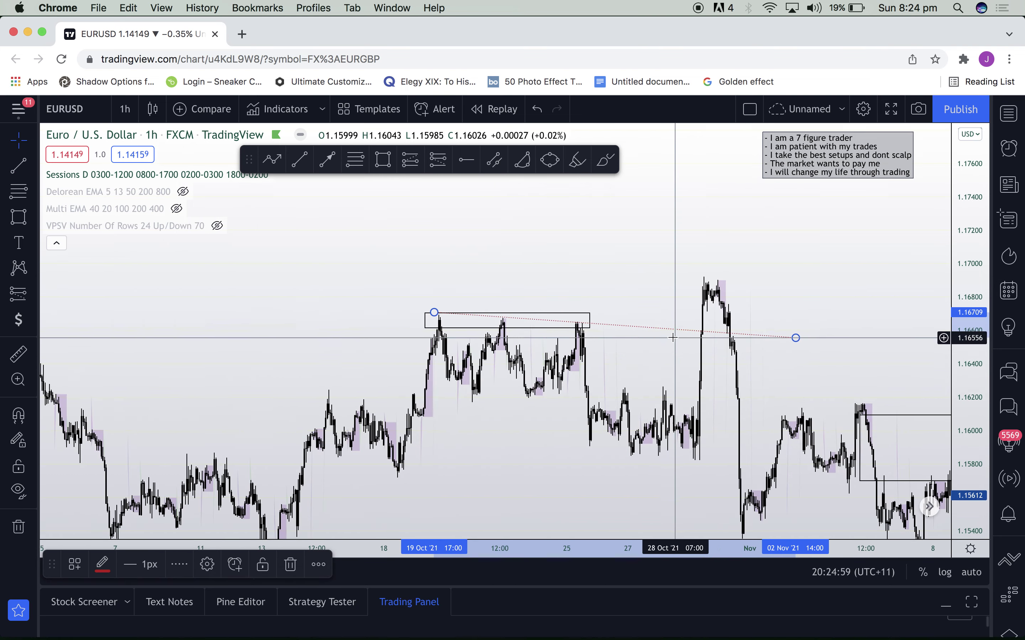
pyautogui.press('Delete')
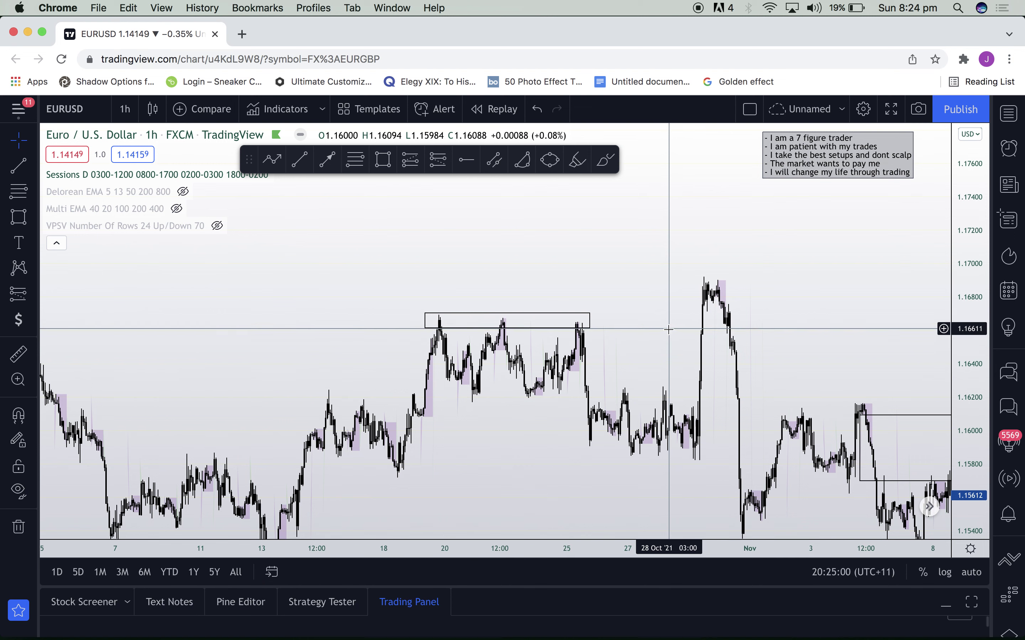
# - Place a short position at the third October peak with entry about 1.1663, stop about 1.1673 and target about 1.1535
pyautogui.click(447, 166)
pyautogui.click(574, 326)
pyautogui.moveTo(575, 268); pyautogui.dragTo(574, 309)
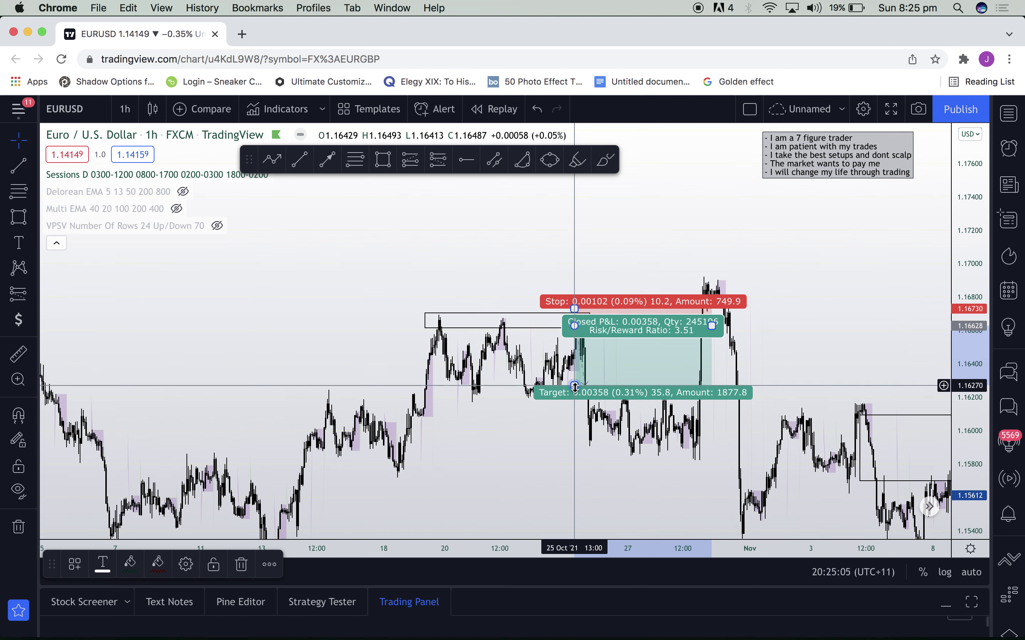
pyautogui.moveTo(575, 386); pyautogui.dragTo(574, 538)
pyautogui.moveTo(530, 435); pyautogui.dragTo(487, 394)
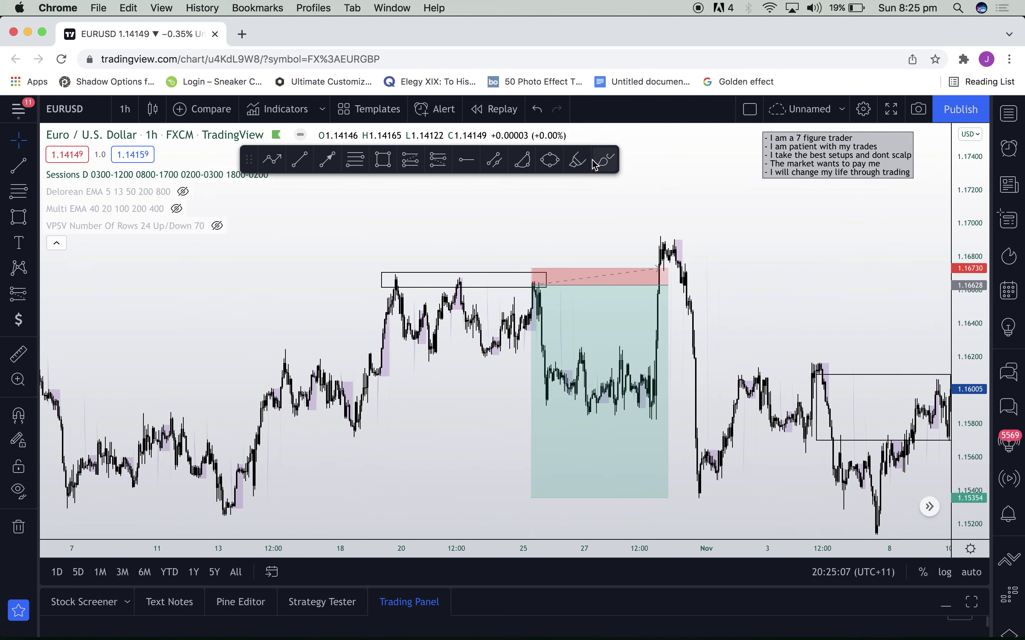
# - Delete the short position and the thin rectangle drawn over the October peaks
pyautogui.click(288, 257)
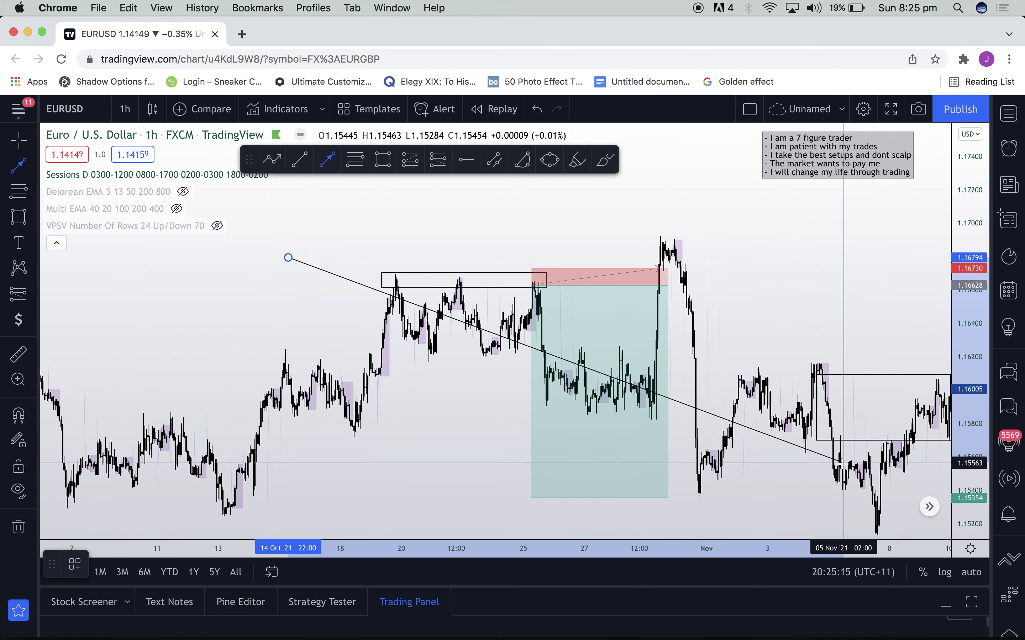
pyautogui.press('Escape')
pyautogui.moveTo(710, 230); pyautogui.dragTo(428, 381)
pyautogui.click(428, 380)
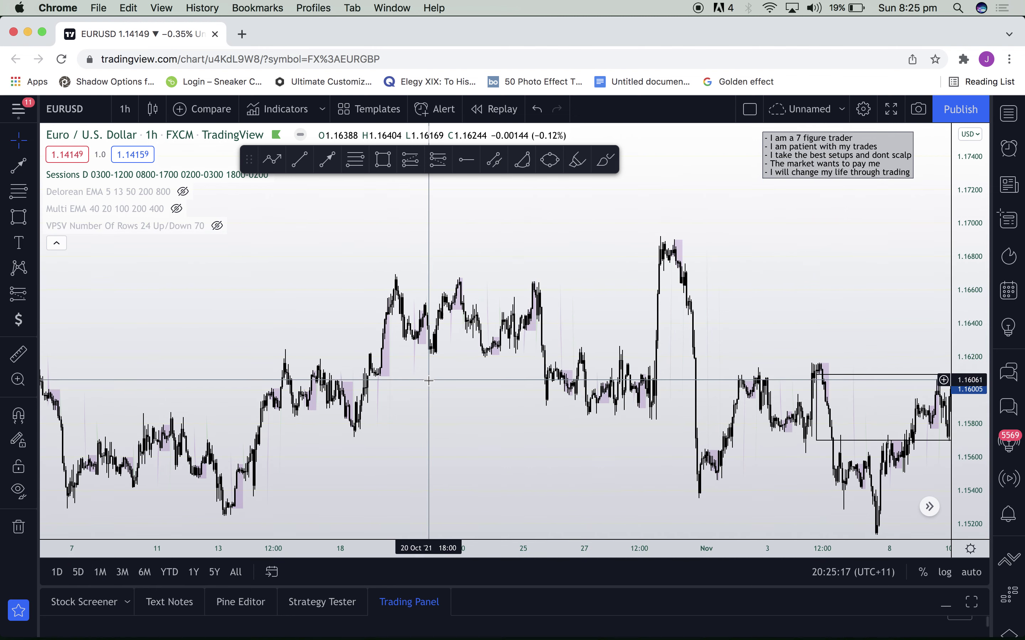
# - Examine EURUSD price action around the rectangle near 1.16 in early November, and the older highs back to February 2021
pyautogui.hscroll(10, 436, 364)
pyautogui.scroll(2, 439, 352)
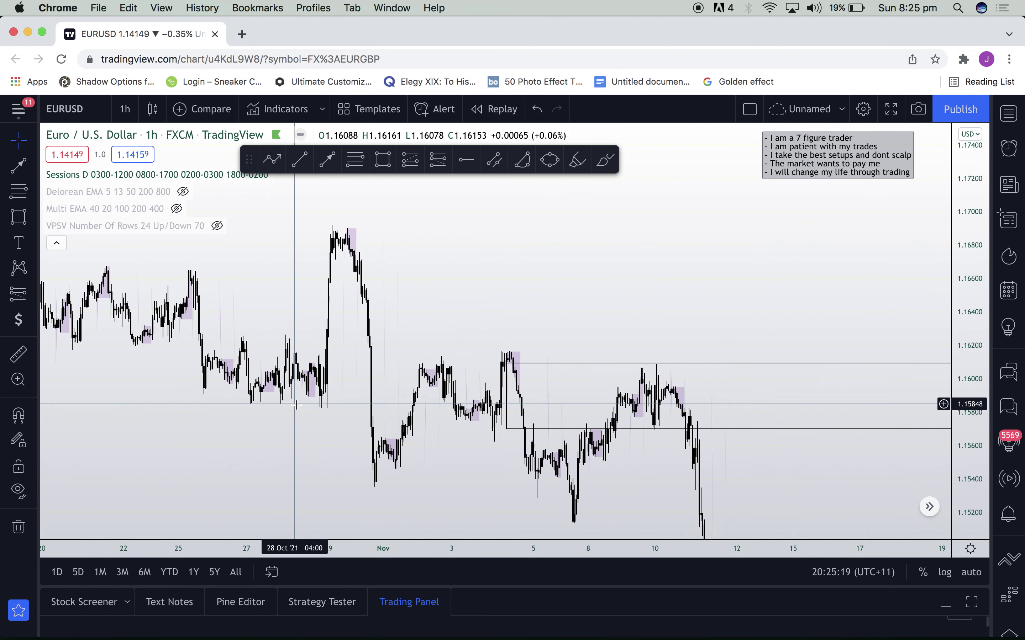
pyautogui.scroll(2, 337, 220)
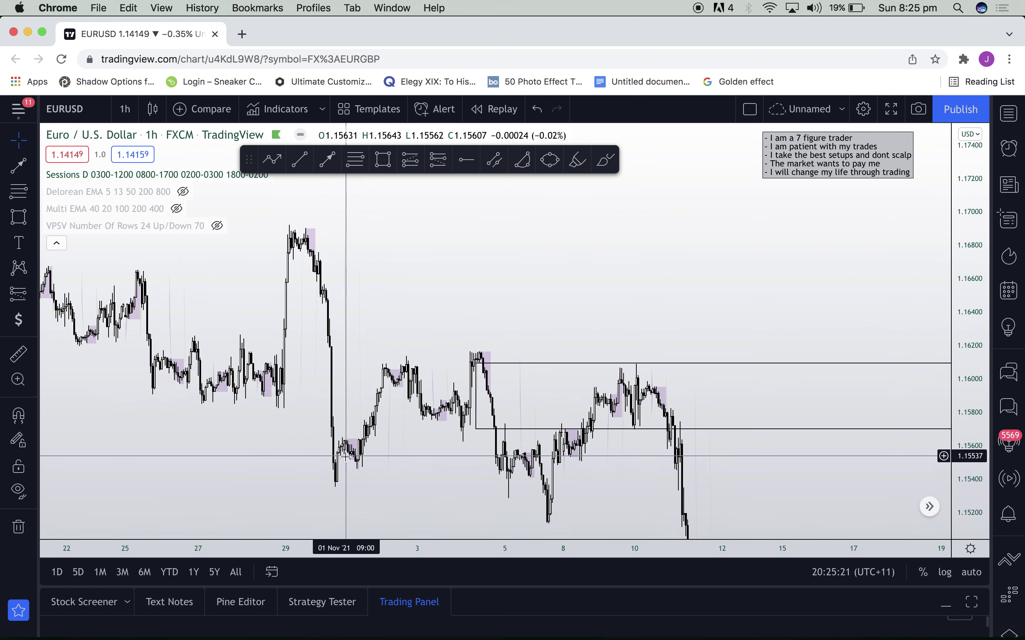
pyautogui.moveTo(406, 443); pyautogui.dragTo(315, 249)
pyautogui.moveTo(541, 391); pyautogui.dragTo(784, 496)
pyautogui.moveTo(536, 254); pyautogui.dragTo(652, 378)
pyautogui.hscroll(4, 726, 447)
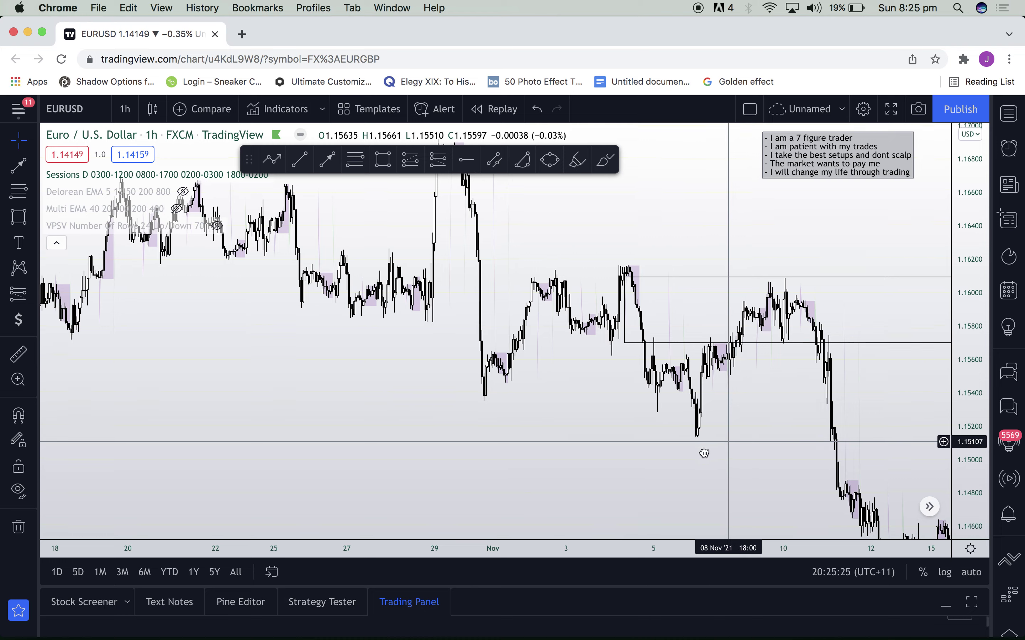
pyautogui.scroll(-5, 656, 424)
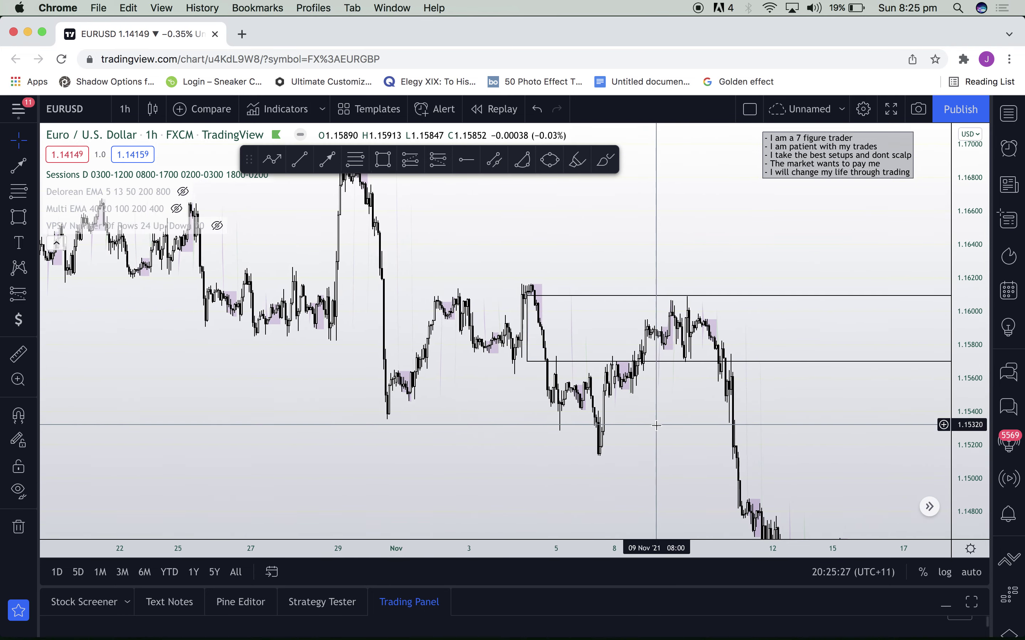
pyautogui.scroll(-6, 759, 365)
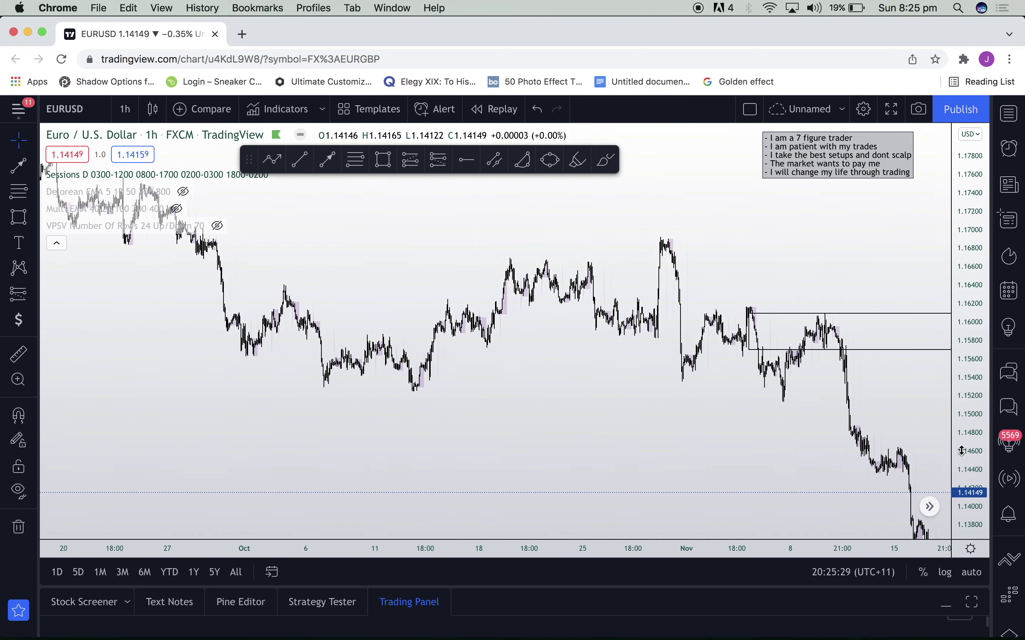
pyautogui.hscroll(-10, 759, 365)
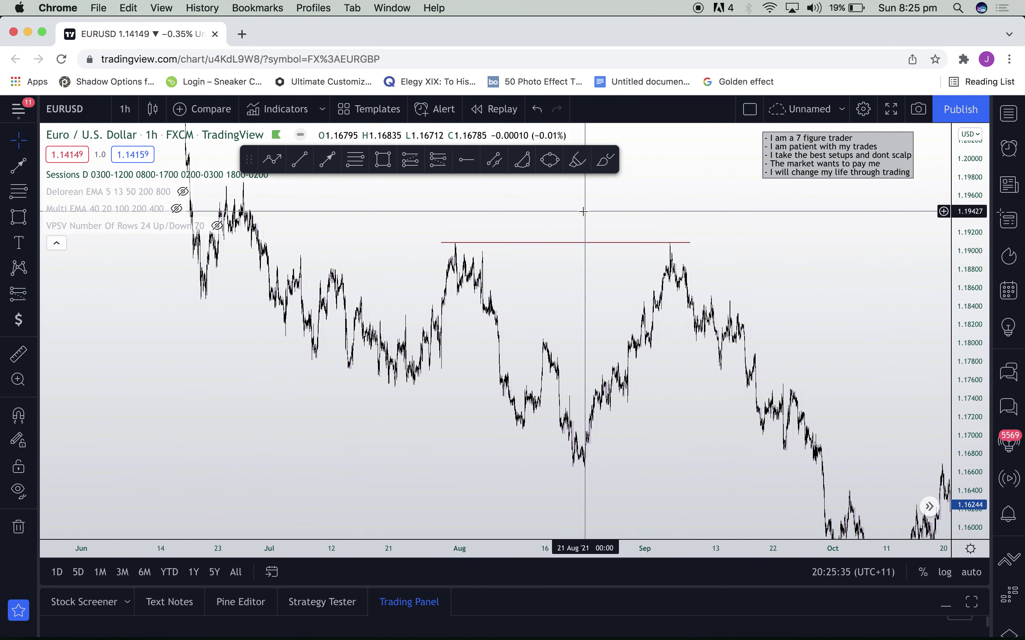
pyautogui.hscroll(-10, 777, 300)
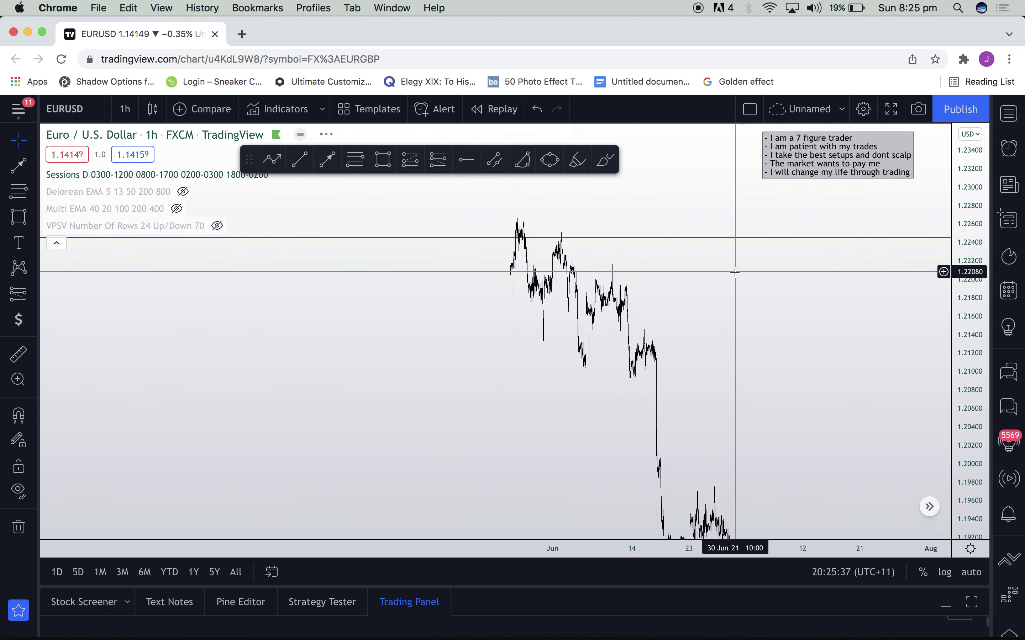
pyautogui.moveTo(947, 342); pyautogui.dragTo(1009, 355)
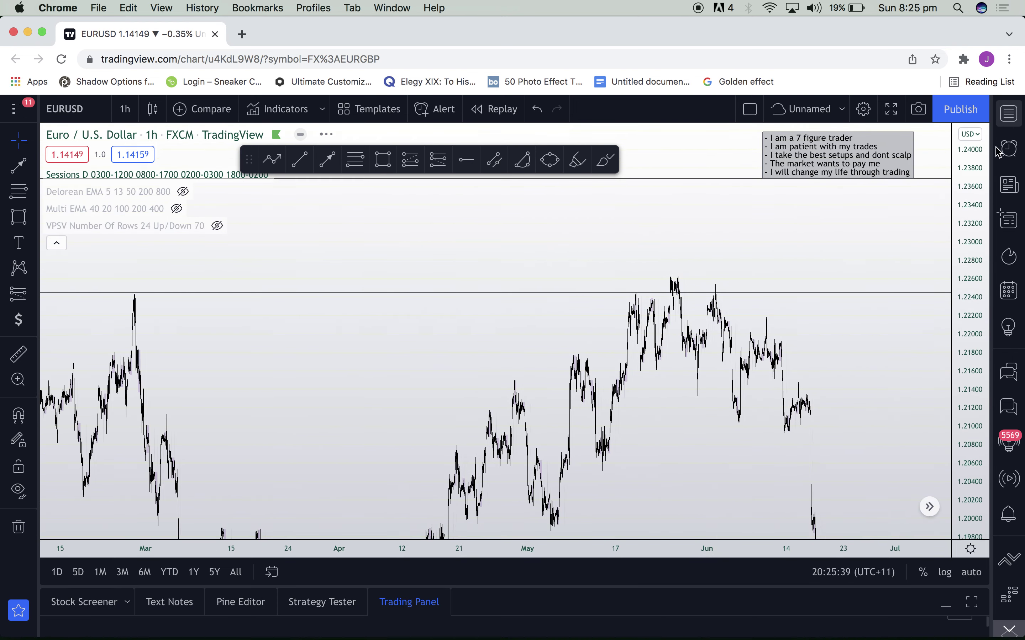
# - Switch the chart to XAUUSD from the watchlist, hide the watchlist, and reset the chart view
pyautogui.click(1008, 114)
pyautogui.click(882, 466)
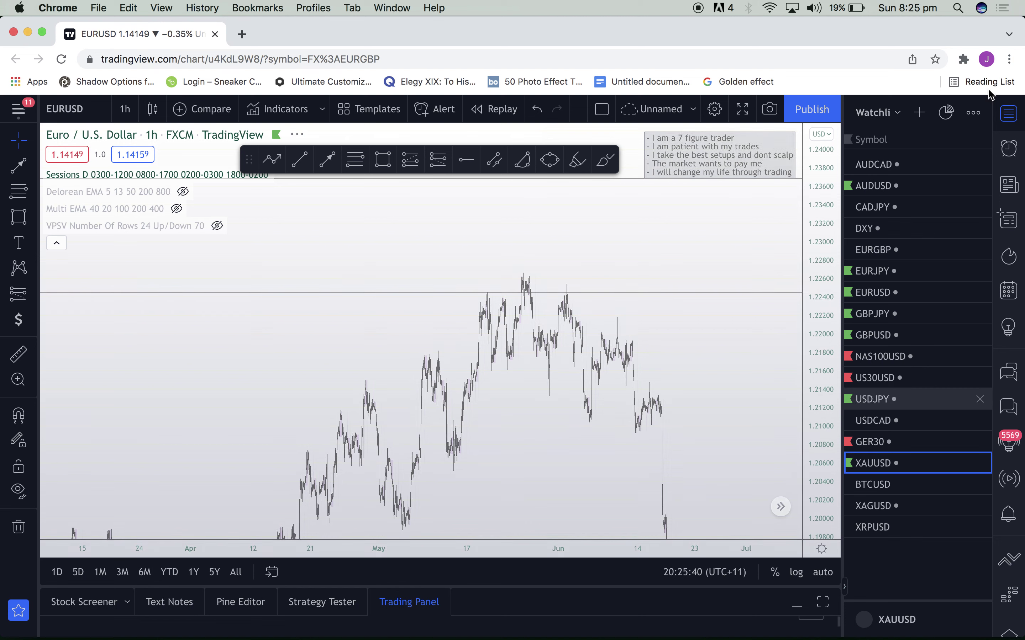
pyautogui.click(1013, 119)
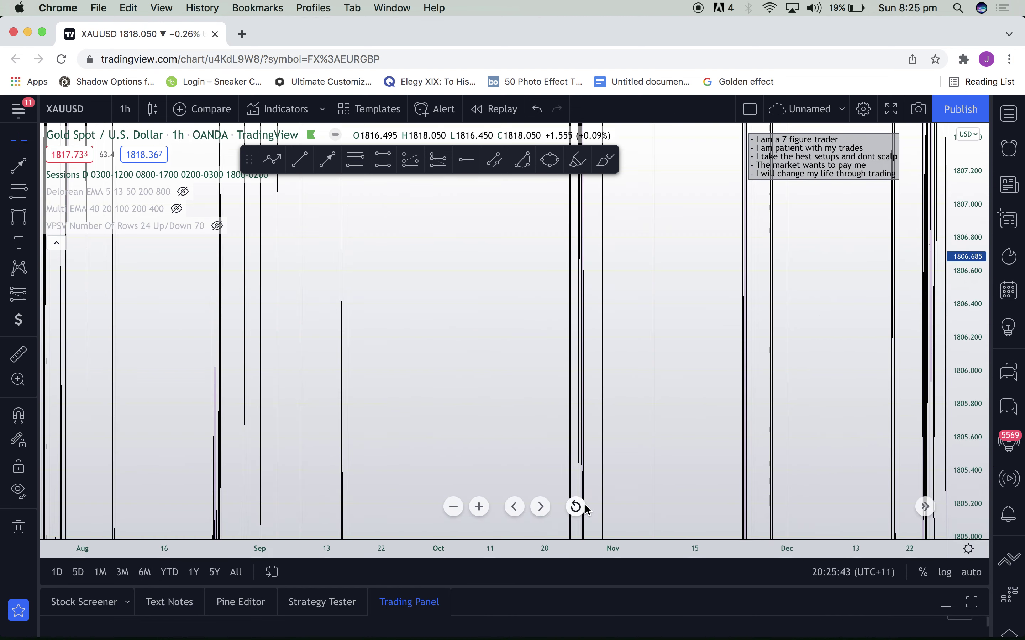
pyautogui.click(579, 507)
# - Delete the existing short position beside the latest gold candles, just below the line at 1830
pyautogui.moveTo(810, 422); pyautogui.dragTo(568, 431)
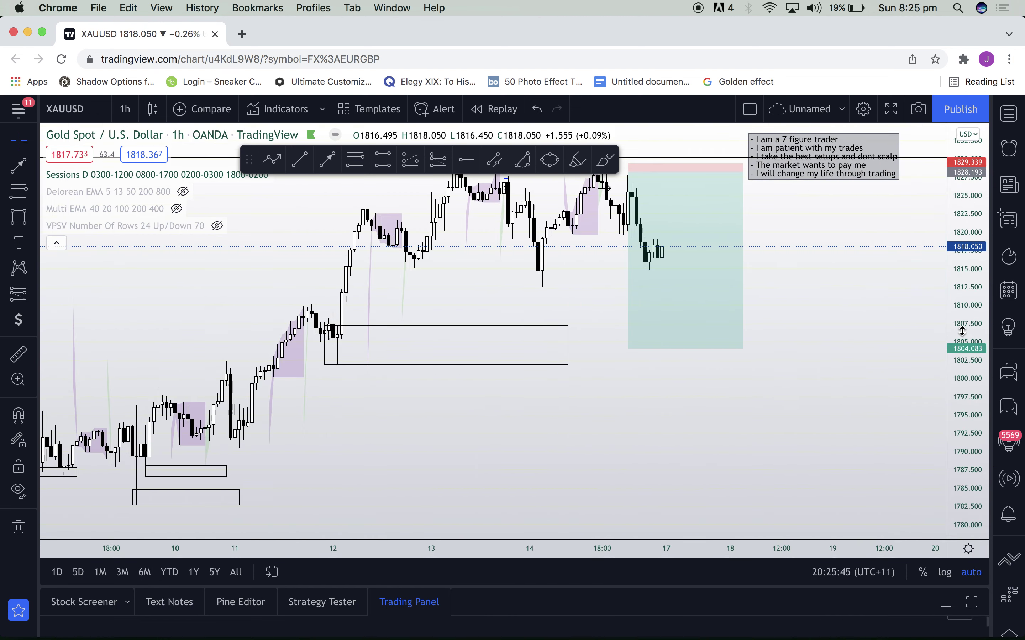
pyautogui.moveTo(962, 328); pyautogui.dragTo(959, 269)
pyautogui.moveTo(832, 286); pyautogui.dragTo(882, 445)
pyautogui.scroll(-1, 838, 393)
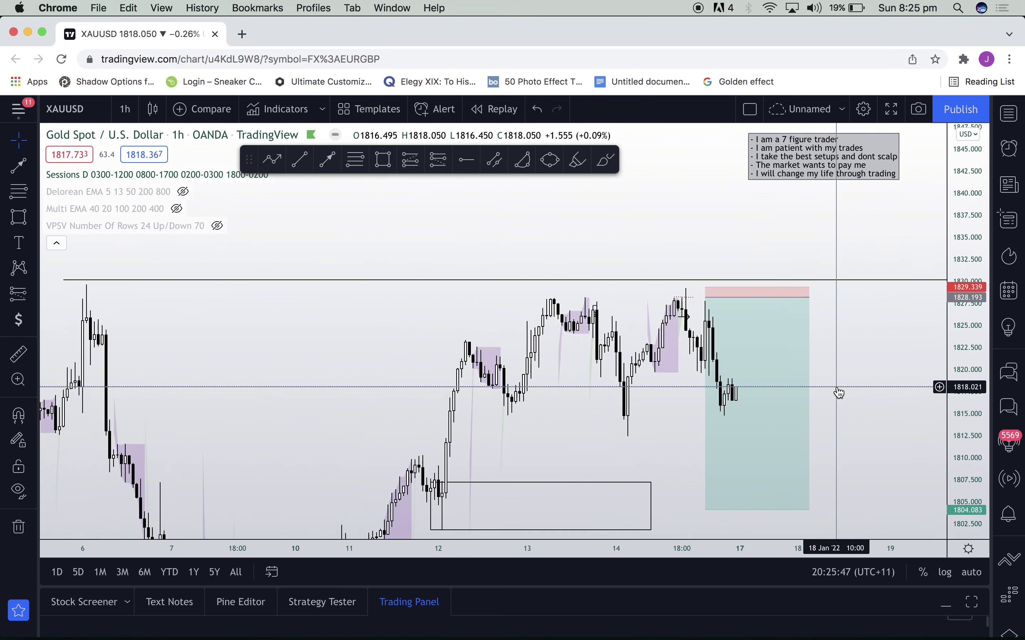
pyautogui.scroll(-5, 838, 393)
pyautogui.scroll(2, 838, 393)
pyautogui.moveTo(701, 438); pyautogui.dragTo(628, 435)
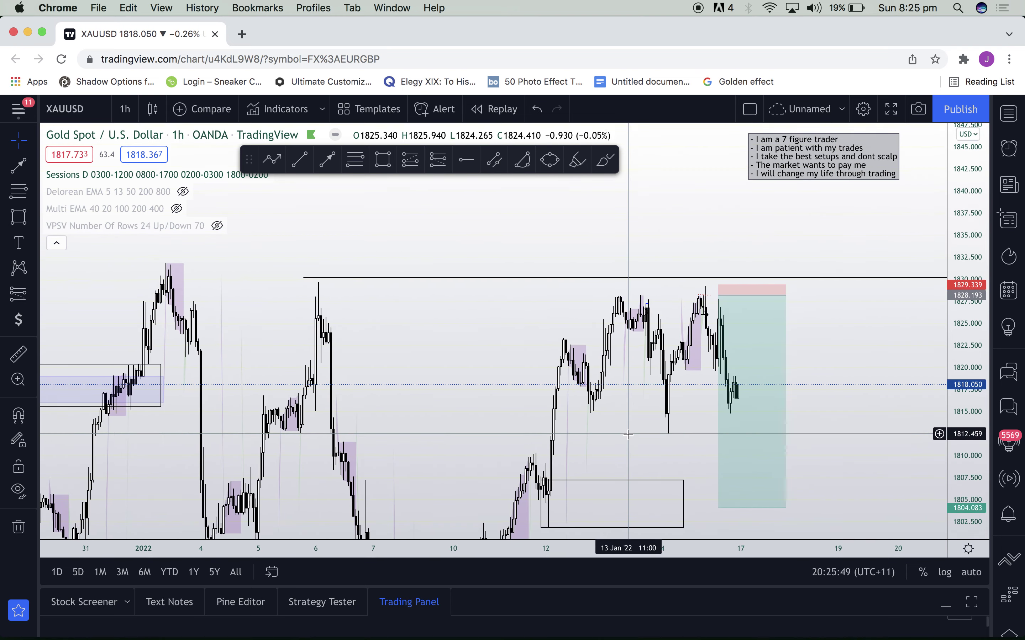
pyautogui.scroll(4, 628, 435)
pyautogui.click(676, 393)
pyautogui.press('Delete')
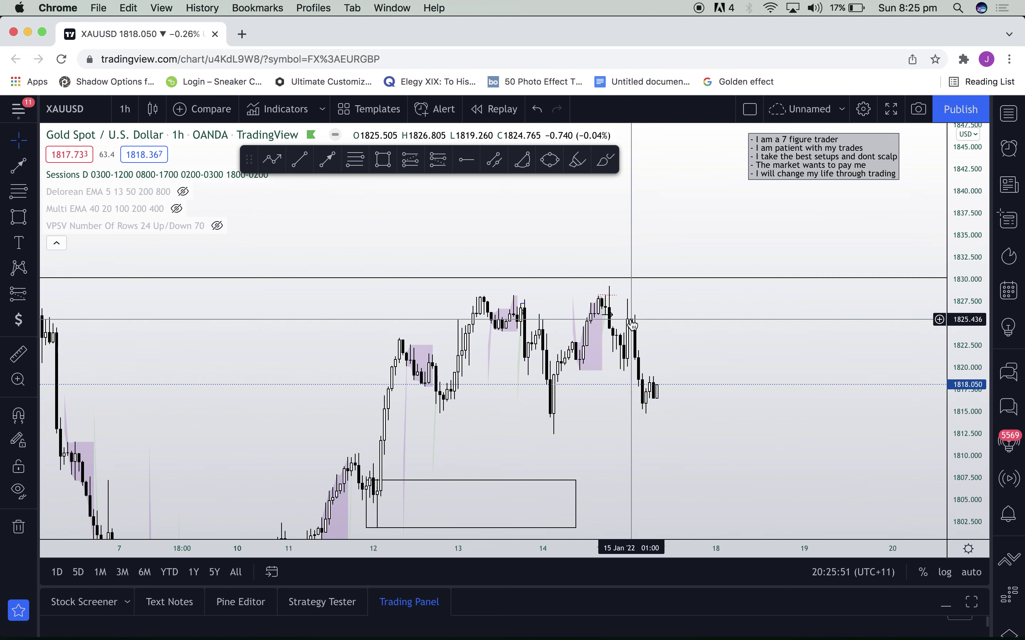
# - Draw a rectangle around the January gold highs from 11 to 17 January 2022, between about 1830 and 1811
pyautogui.hscroll(2, 631, 322)
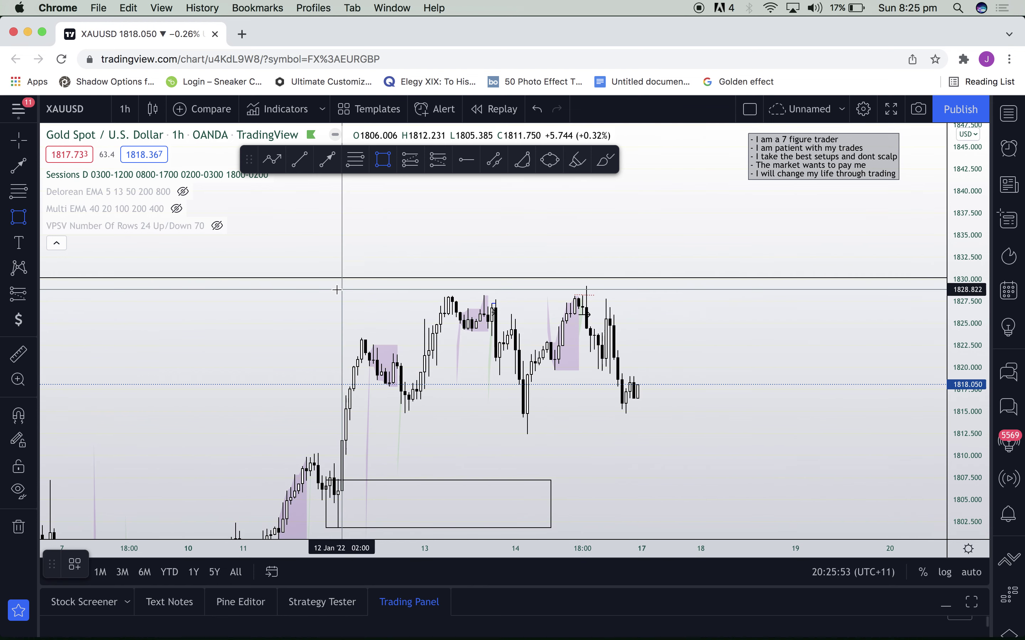
pyautogui.click(322, 280)
pyautogui.click(685, 437)
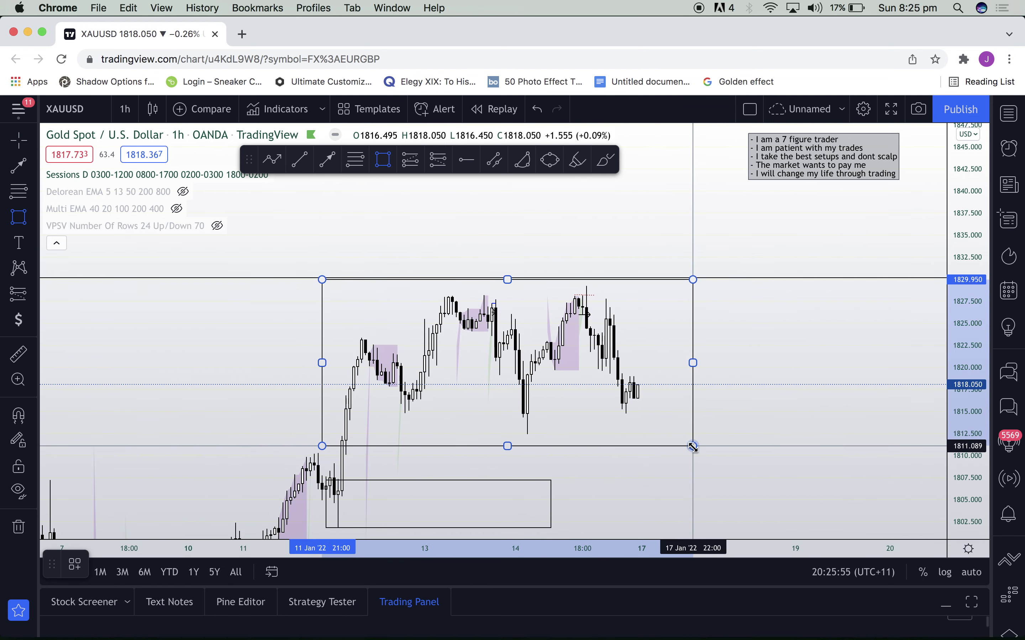
pyautogui.click(693, 447)
# - Examine gold price action from December into January, focusing on the highs inside the new rectangle under the 1830 line
pyautogui.scroll(-6, 940, 521)
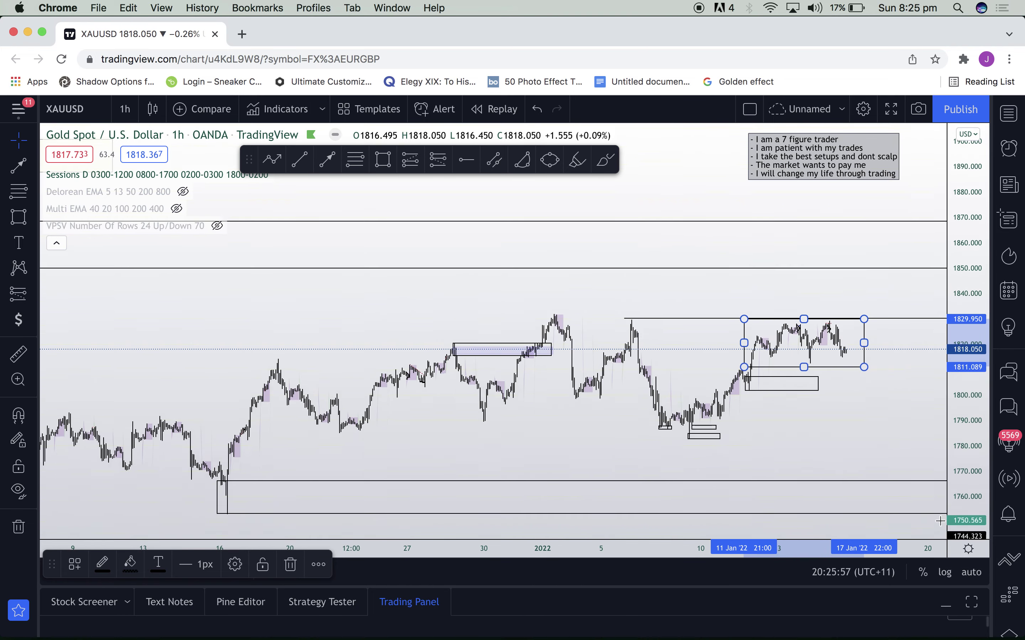
pyautogui.moveTo(785, 421); pyautogui.dragTo(522, 404)
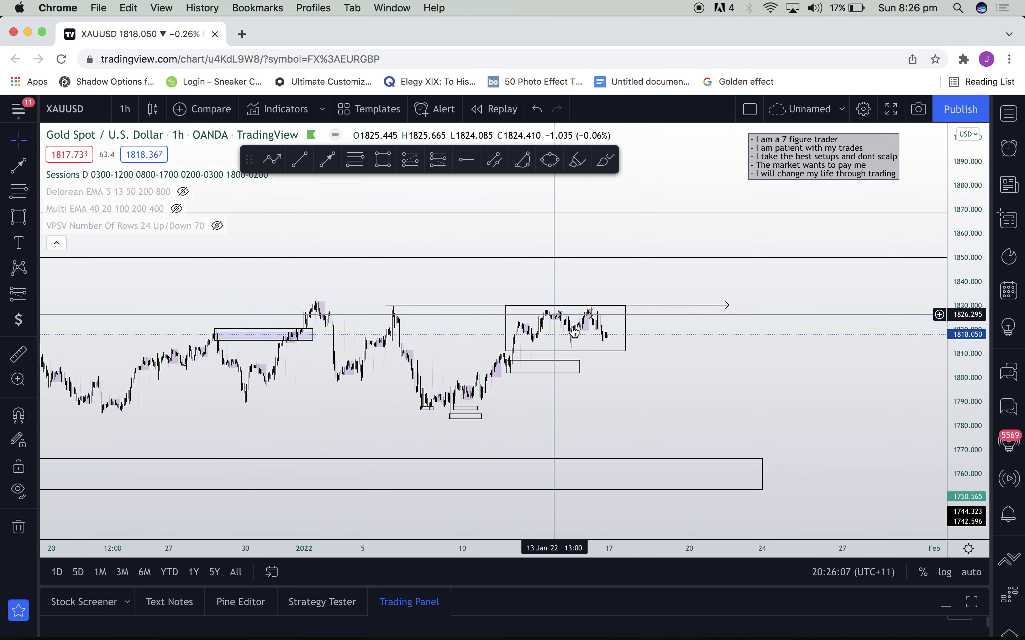
pyautogui.moveTo(967, 407); pyautogui.dragTo(970, 161)
pyautogui.scroll(5, 661, 360)
pyautogui.moveTo(538, 384); pyautogui.dragTo(958, 273)
pyautogui.scroll(6, 818, 271)
pyautogui.scroll(1, 818, 271)
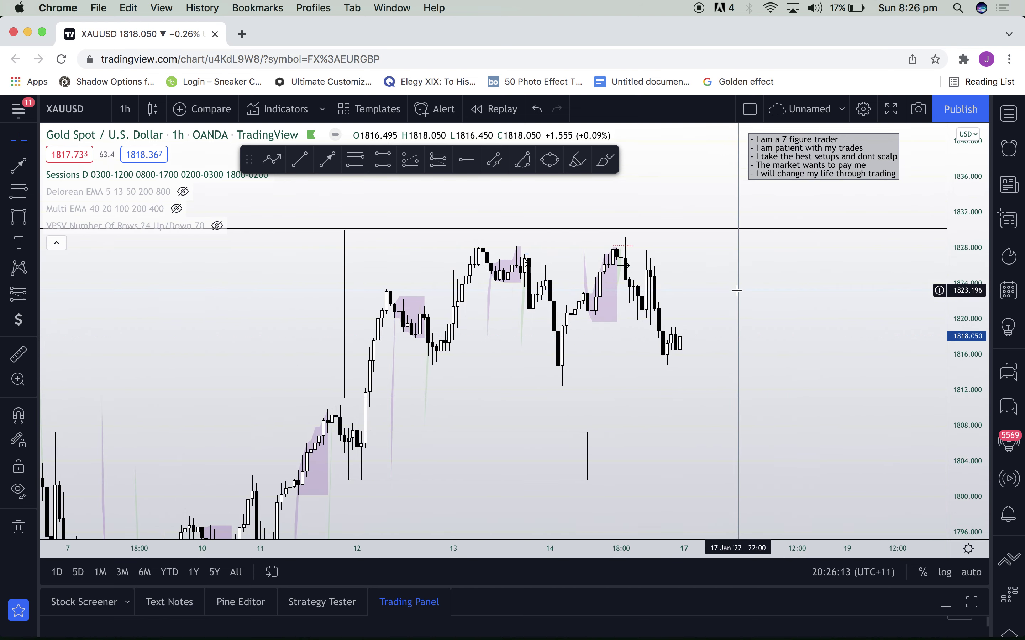
# - Remove the rectangle around the January gold highs and switch the chart to the 15-minute timeframe
pyautogui.press('BackSpace')
pyautogui.write('15')
pyautogui.press('Return')
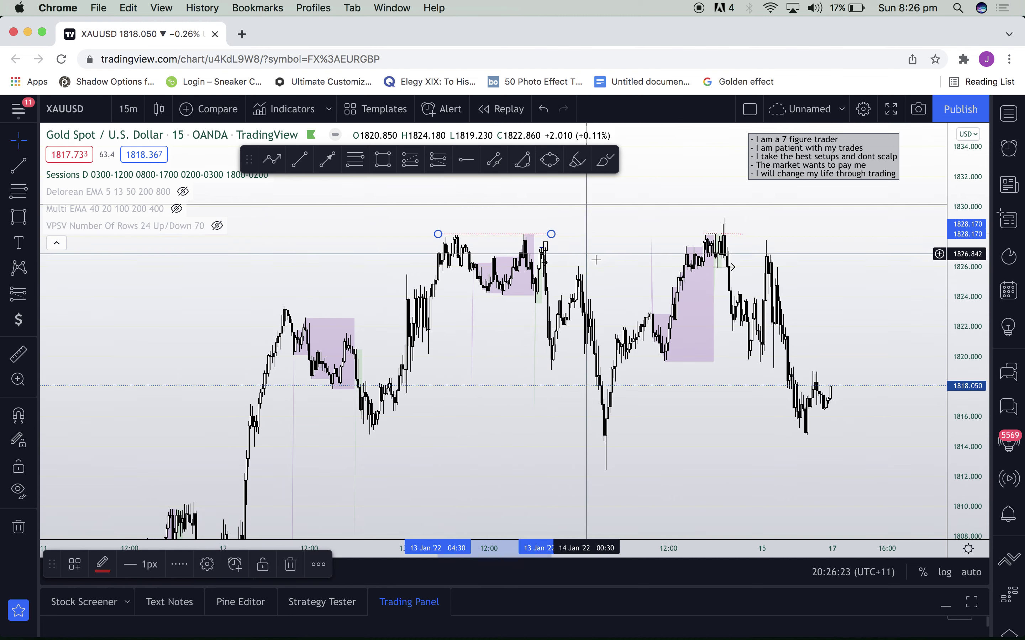
# - Draw a rectangle around the 14 January highs between about 1829.5 and 1825, and switch to the 5-minute timeframe
pyautogui.moveTo(594, 261); pyautogui.dragTo(531, 286)
pyautogui.scroll(2, 530, 288)
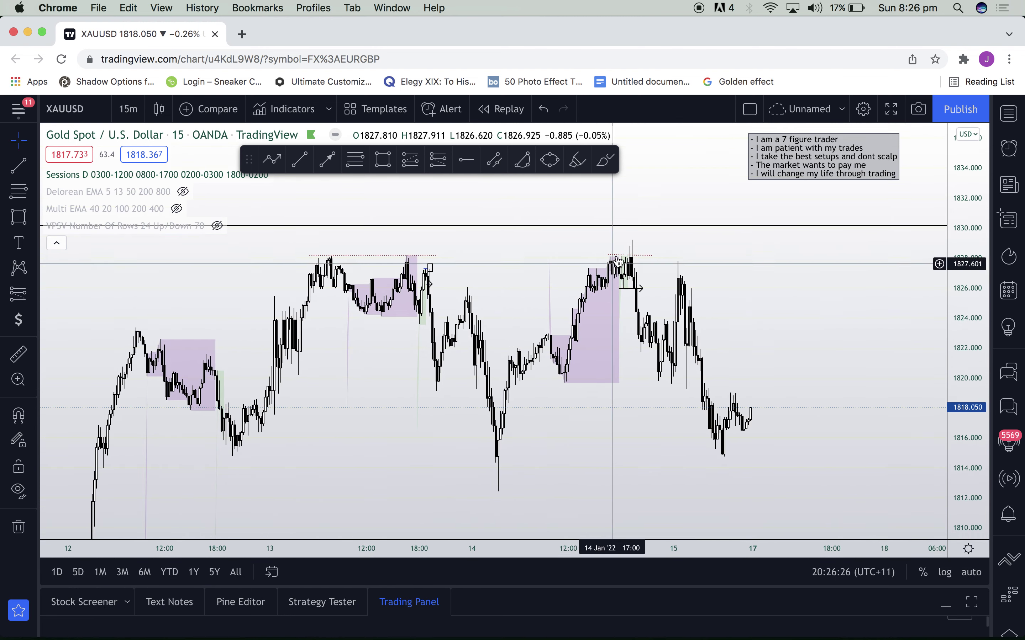
pyautogui.hscroll(5, 613, 256)
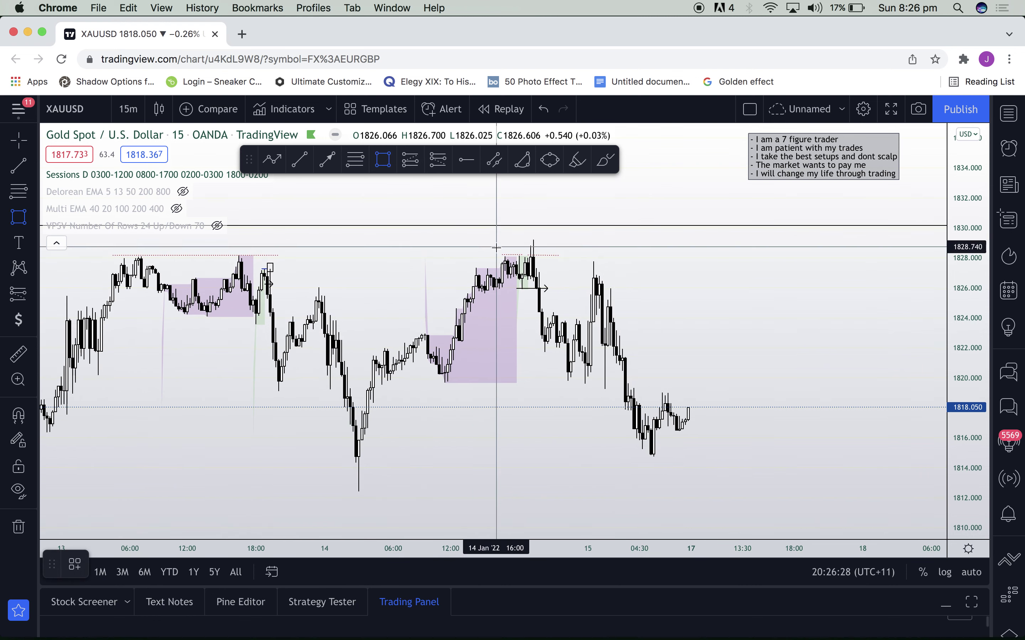
pyautogui.moveTo(469, 234)
pyautogui.mouseDown()
pyautogui.moveTo(558, 280)
pyautogui.moveTo(568, 305)
pyautogui.mouseUp()
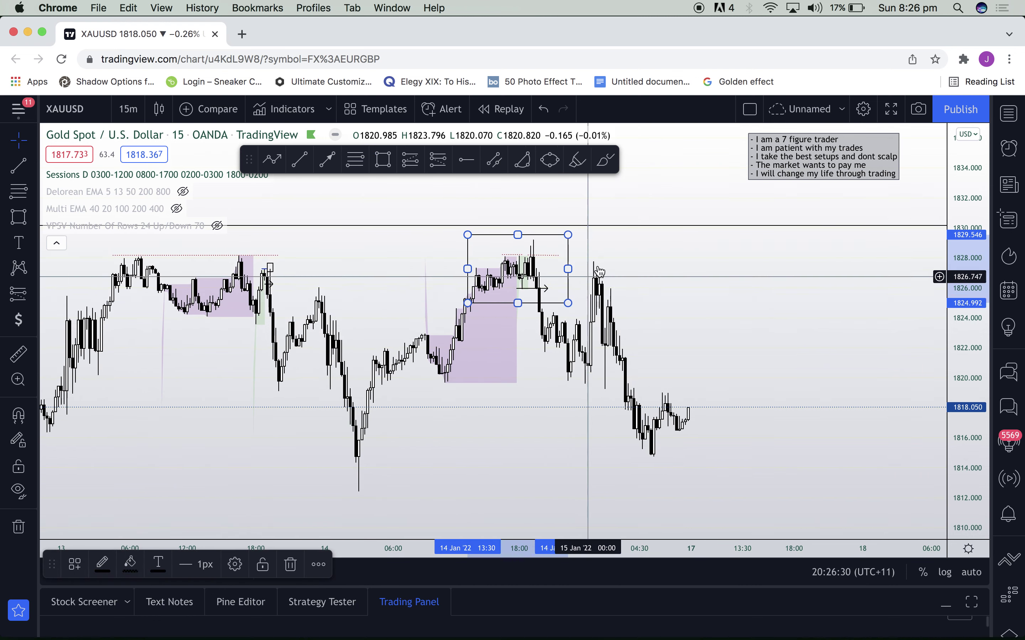
pyautogui.write('5')
pyautogui.press('Return')
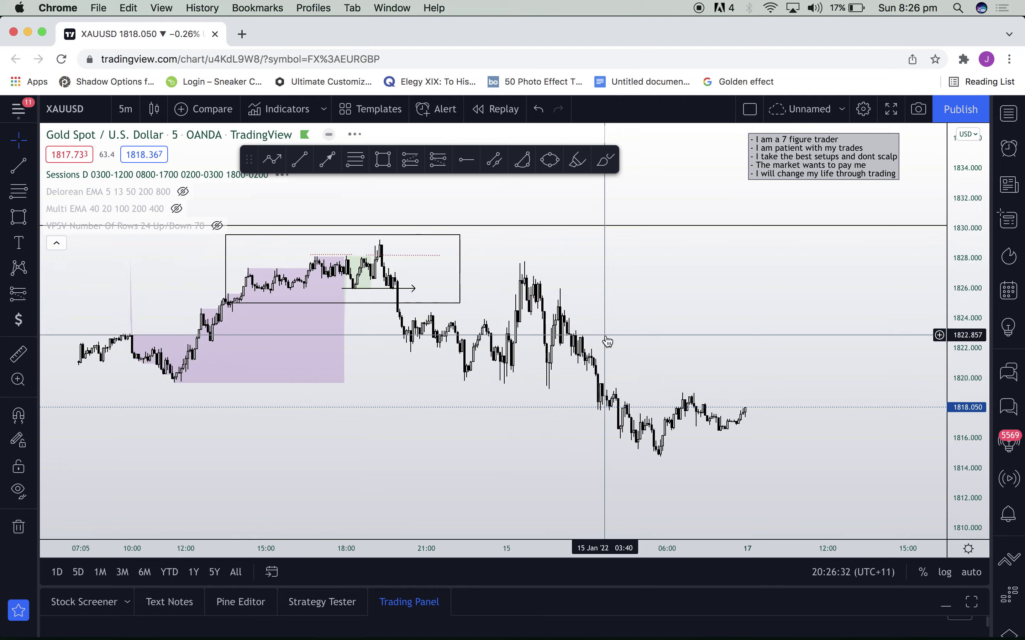
# - Examine gold's 5-minute price action inside the 14 January rectangle, from the rise into the highs through the drop below 1825
pyautogui.scroll(5, 629, 259)
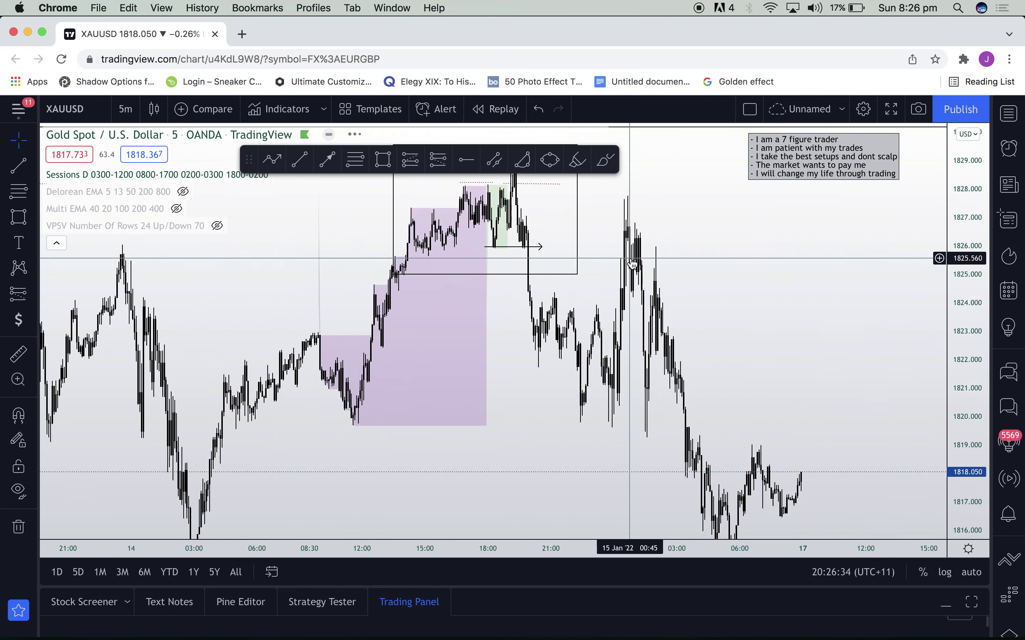
pyautogui.moveTo(533, 382); pyautogui.dragTo(800, 495)
pyautogui.scroll(5, 715, 451)
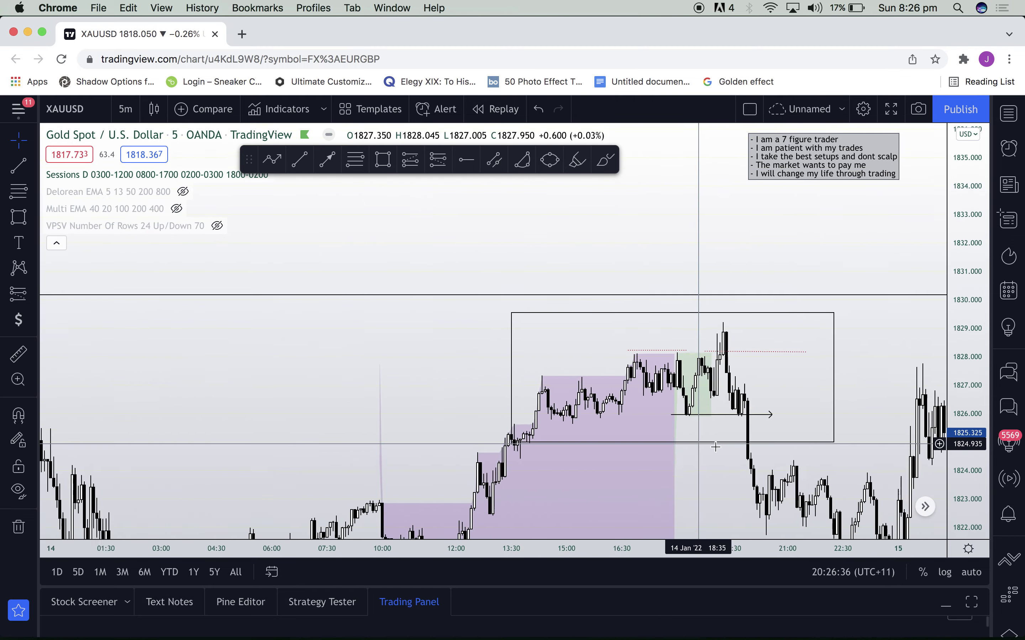
pyautogui.moveTo(833, 458); pyautogui.dragTo(768, 329)
pyautogui.moveTo(967, 375); pyautogui.dragTo(966, 245)
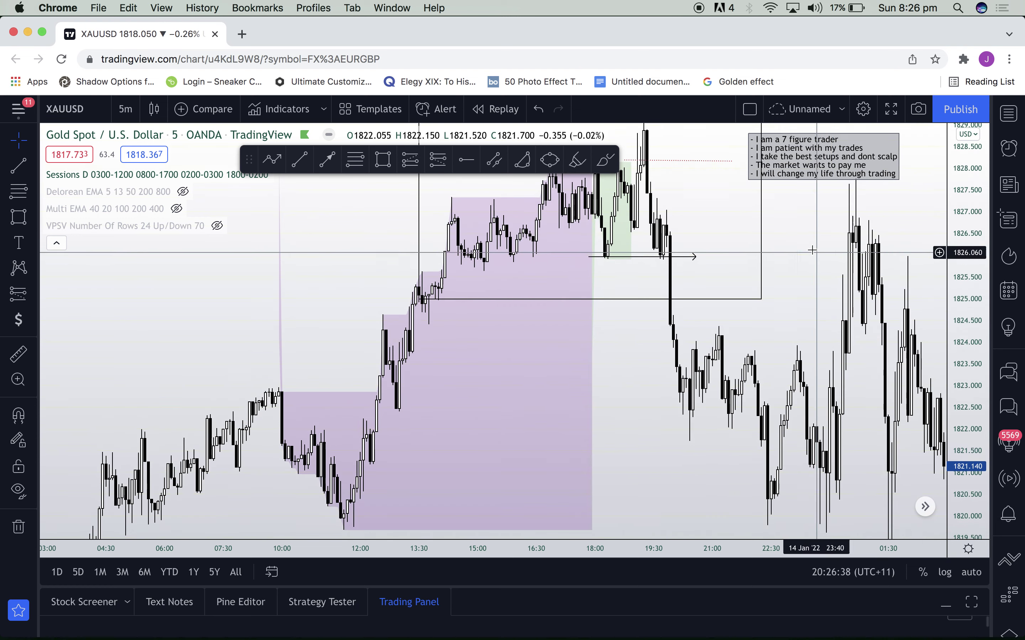
pyautogui.moveTo(817, 254); pyautogui.dragTo(867, 359)
pyautogui.scroll(1, 767, 302)
pyautogui.scroll(2, 572, 299)
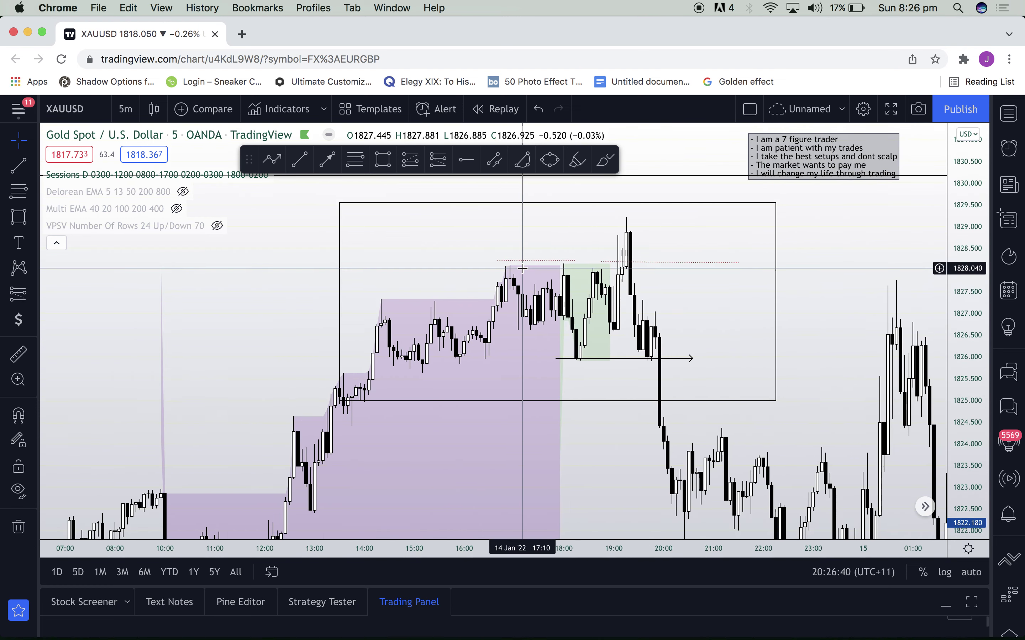
# - Align the dotted line above the 17:00 high at about 1828.2 and switch the chart to the 1-minute timeframe
pyautogui.moveTo(523, 260); pyautogui.dragTo(521, 264)
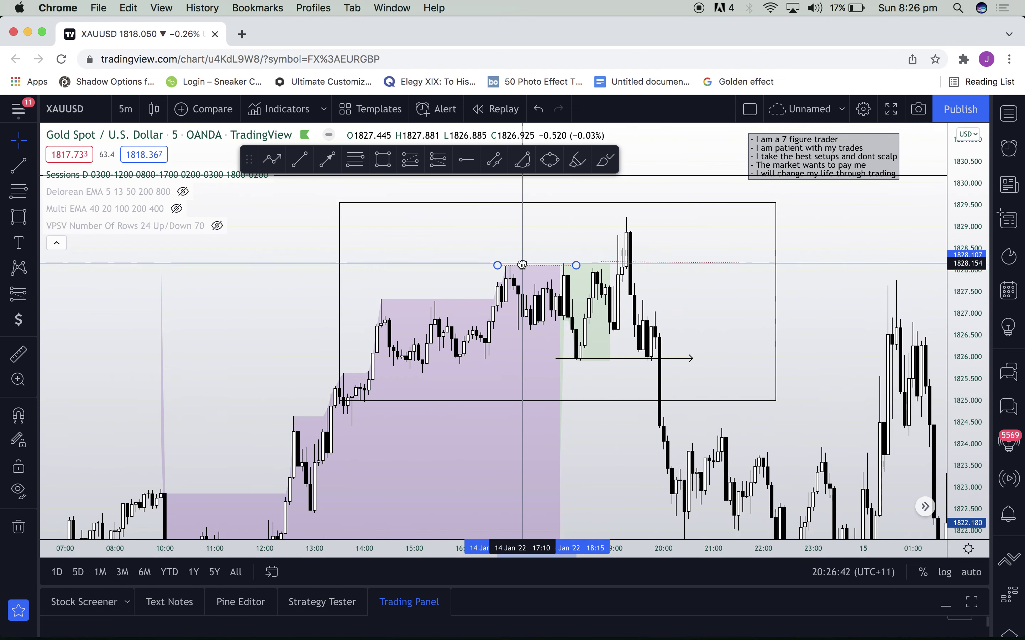
pyautogui.click(539, 280)
pyautogui.scroll(1, 591, 282)
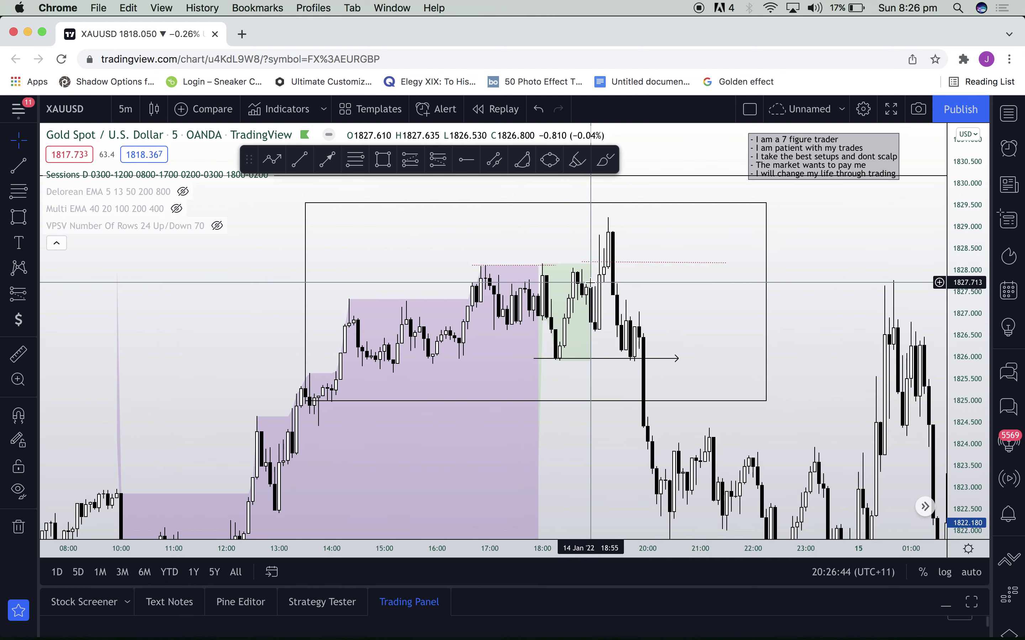
pyautogui.click(501, 265)
pyautogui.moveTo(501, 266); pyautogui.dragTo(498, 263)
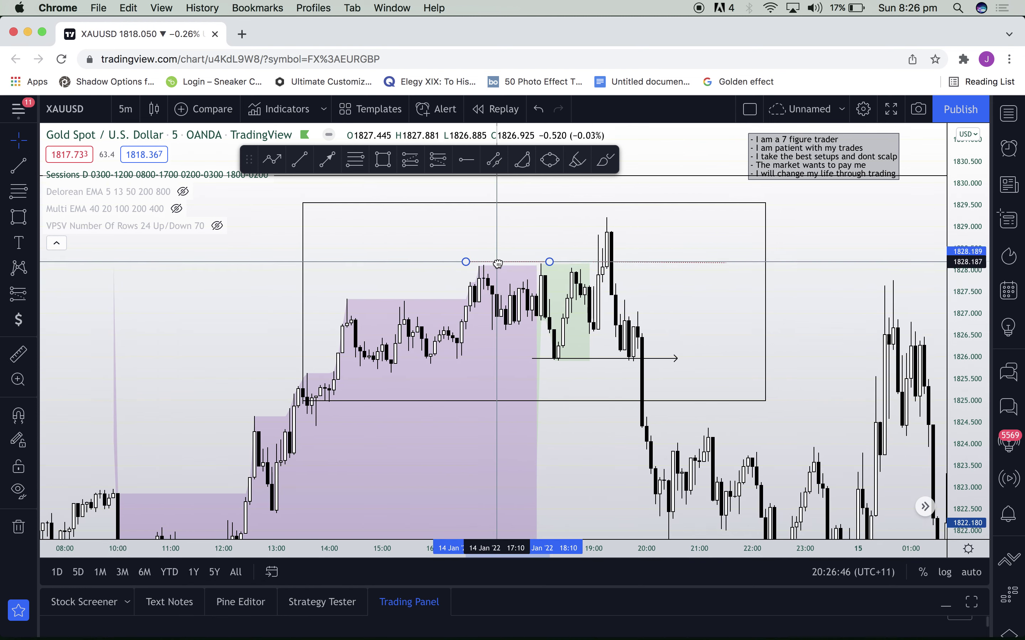
pyautogui.write('1')
pyautogui.press('Return')
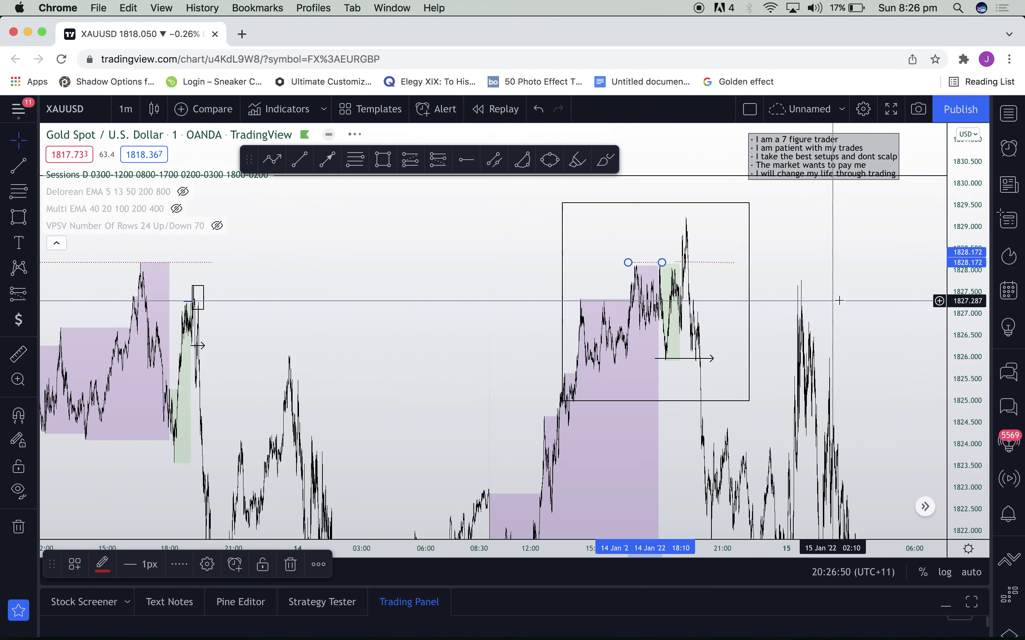
# - Draw a thin rectangle across the matching 14 January highs from 16:44 to 18:51, between about 1828.2 and 1828.0
pyautogui.moveTo(857, 298); pyautogui.dragTo(946, 338)
pyautogui.scroll(10, 827, 331)
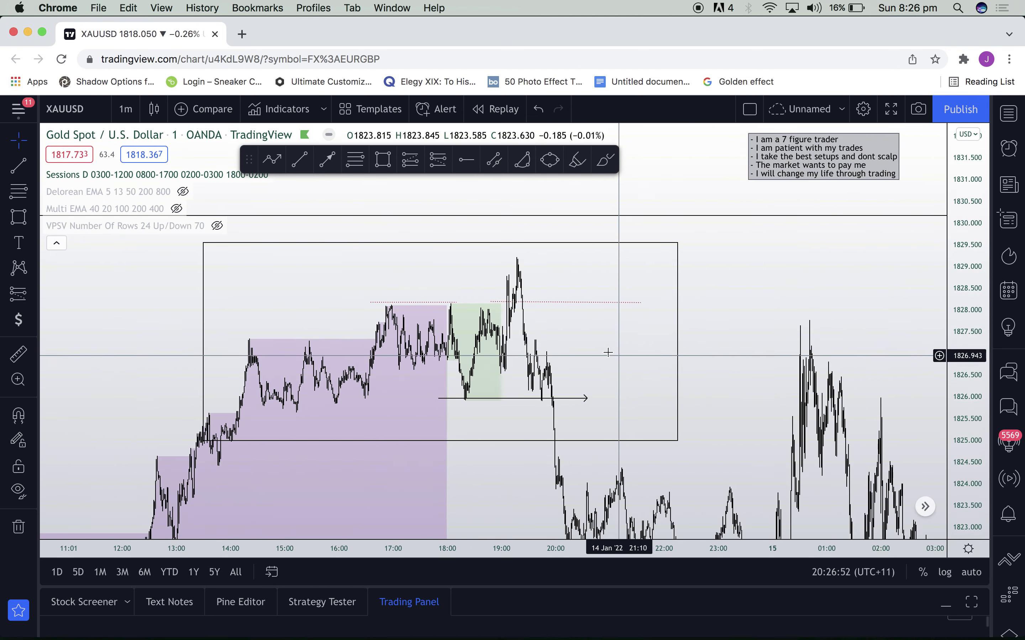
pyautogui.moveTo(608, 352); pyautogui.dragTo(805, 352)
pyautogui.scroll(5, 672, 357)
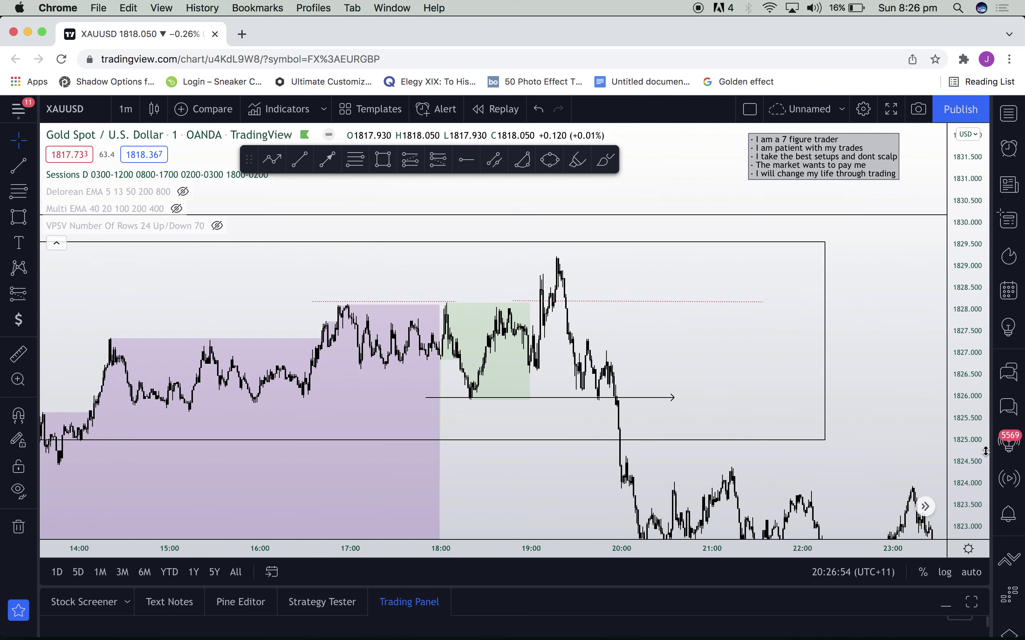
pyautogui.scroll(3, 601, 360)
pyautogui.hscroll(-5, 592, 355)
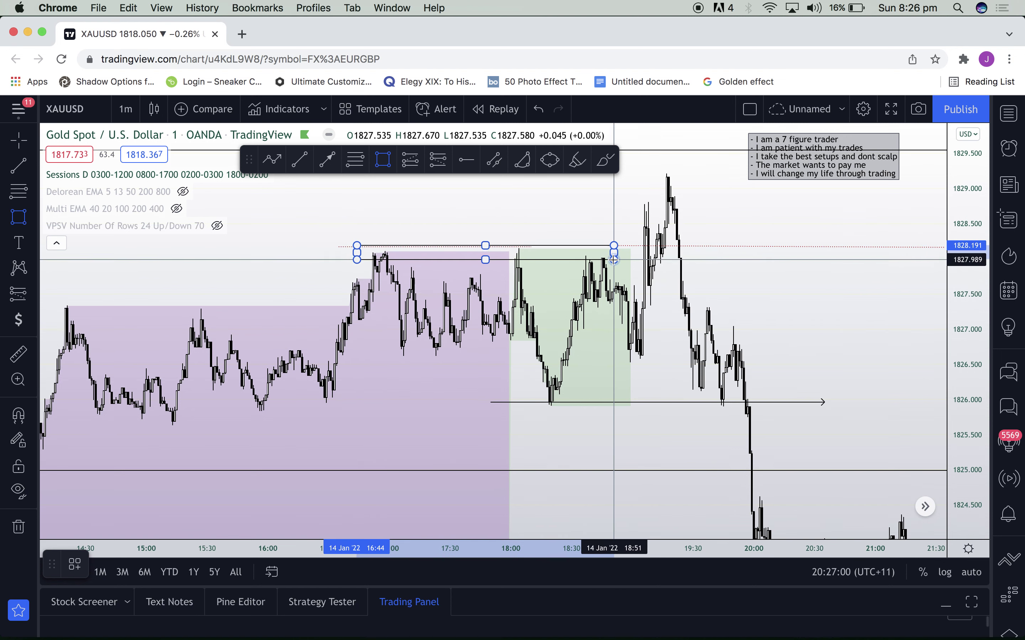
pyautogui.moveTo(614, 259); pyautogui.dragTo(614, 259)
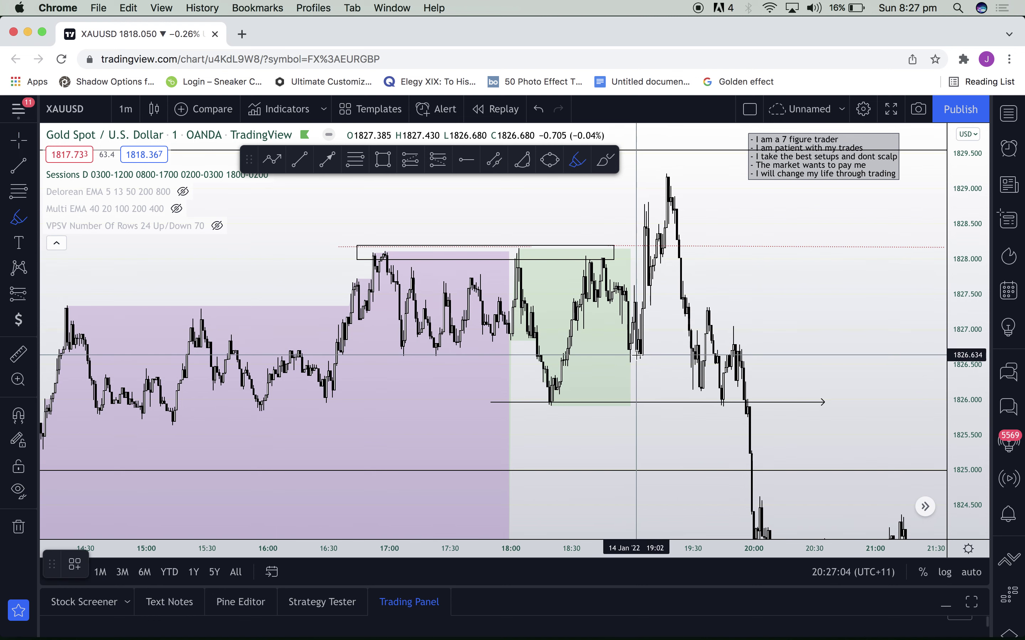
# - Highlight the run-up from about 1826.6 to the 1829.2 peak and the fall from there through the arrow near 1826
pyautogui.moveTo(636, 353); pyautogui.dragTo(648, 286)
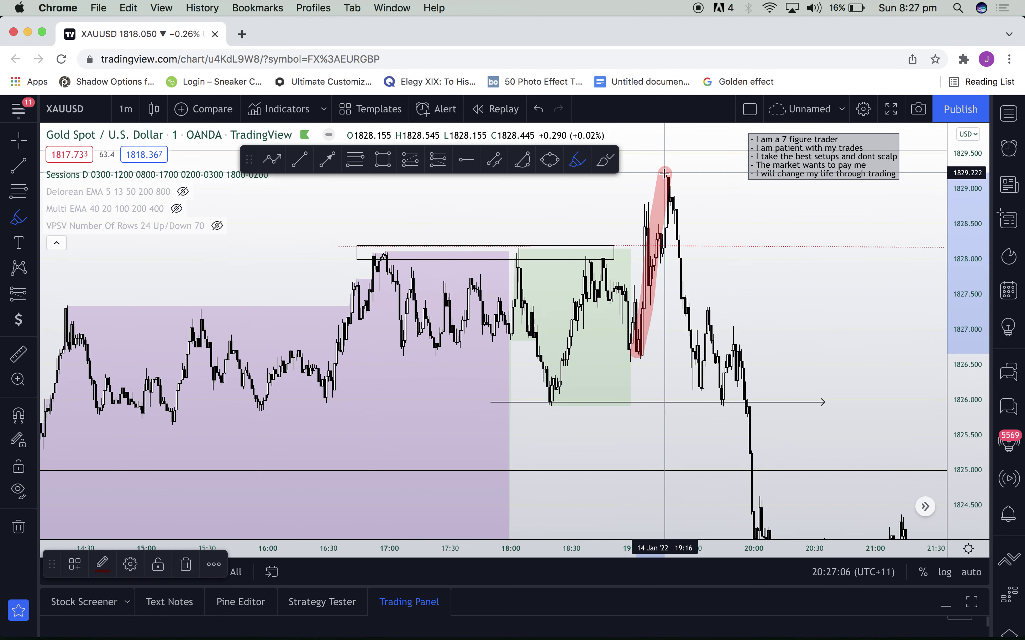
pyautogui.moveTo(664, 176); pyautogui.dragTo(737, 429)
pyautogui.click(726, 381)
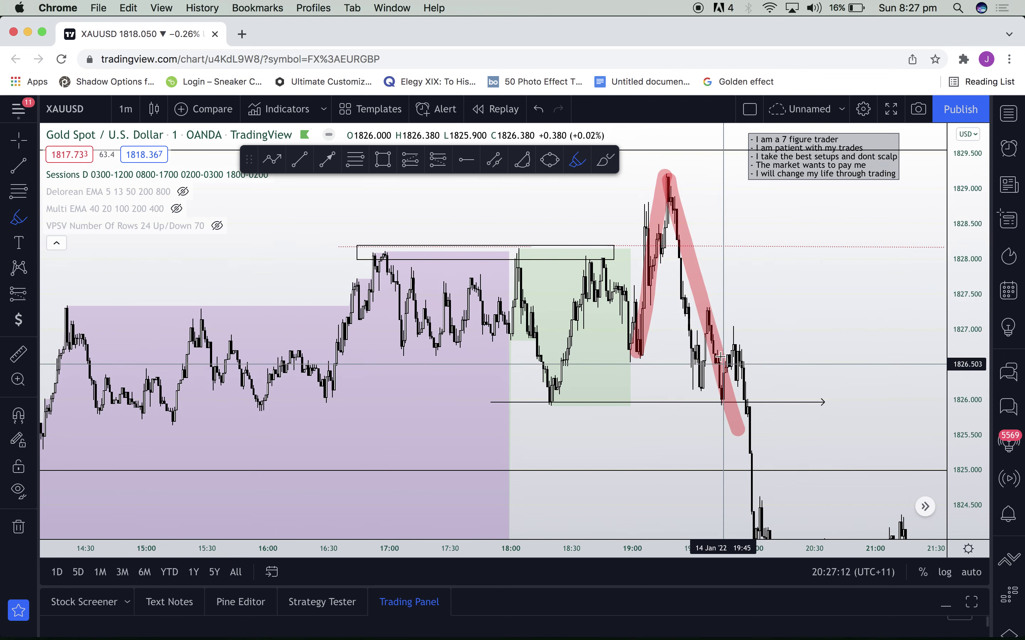
# - Delete both highlighter strokes over the rise to the peak and the drop after it
pyautogui.click(710, 330)
pyautogui.press('Delete')
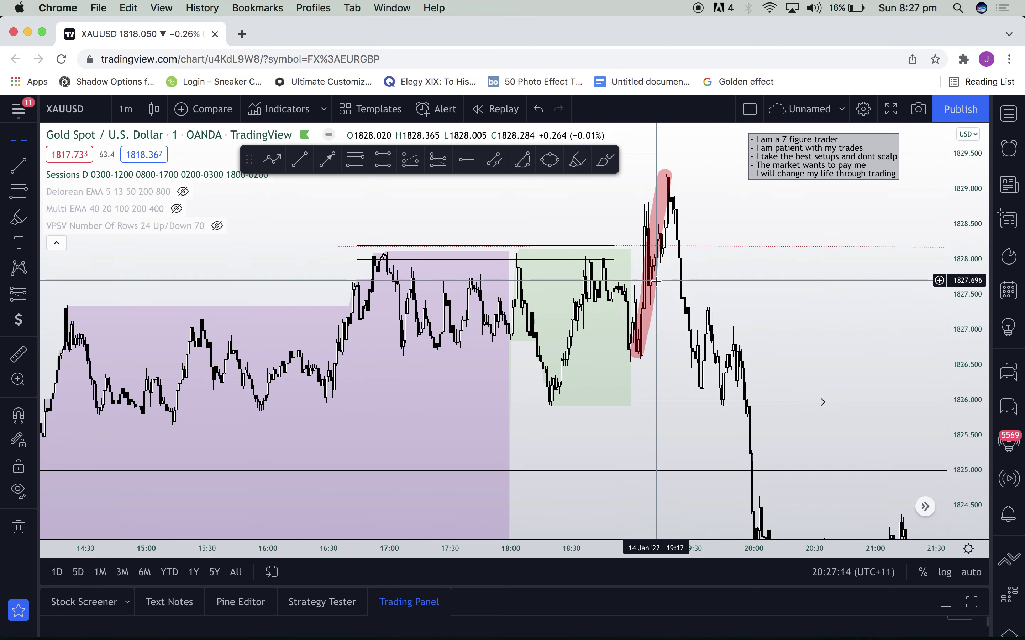
pyautogui.click(650, 284)
pyautogui.press('Delete')
# - Delete the thin rectangle spanning the matching highs near 1828, keeping the larger rectangle and dotted lines
pyautogui.scroll(-5, 617, 322)
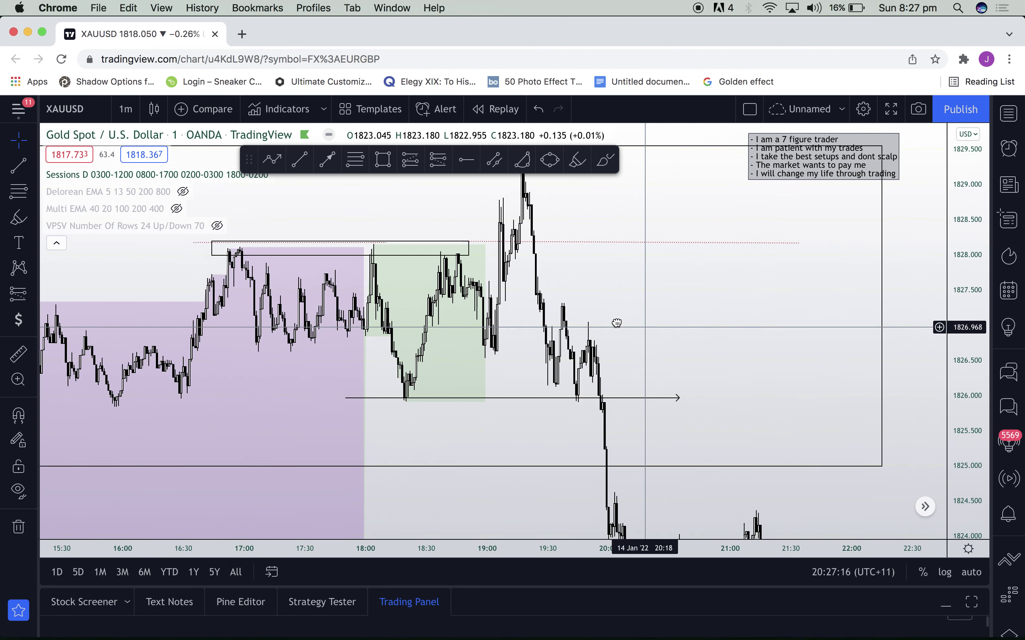
pyautogui.scroll(-3, 617, 322)
pyautogui.moveTo(627, 387); pyautogui.dragTo(601, 407)
pyautogui.scroll(3, 668, 334)
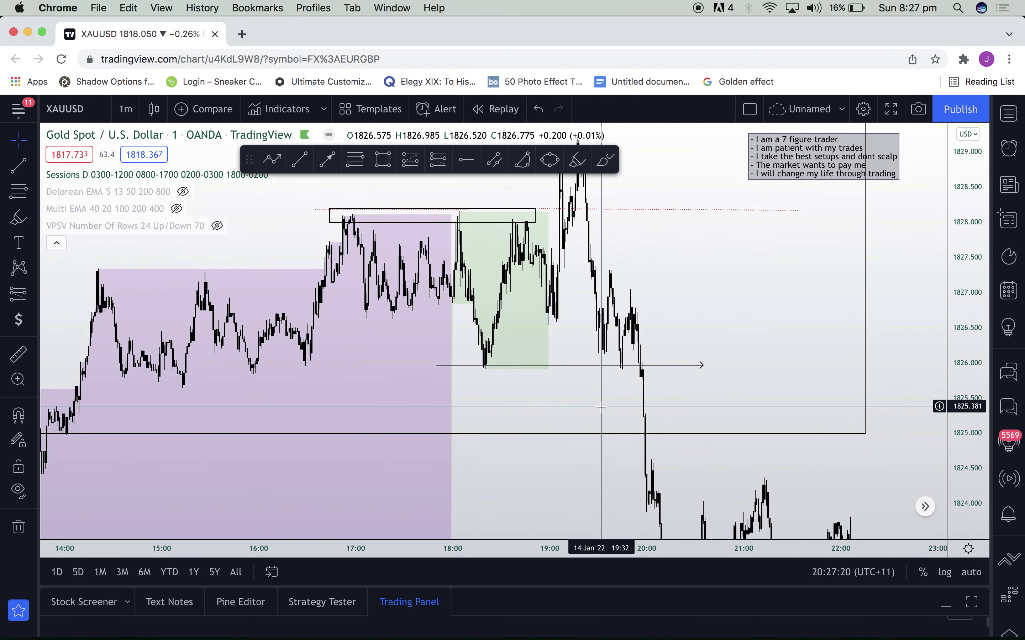
pyautogui.moveTo(691, 268); pyautogui.dragTo(690, 332)
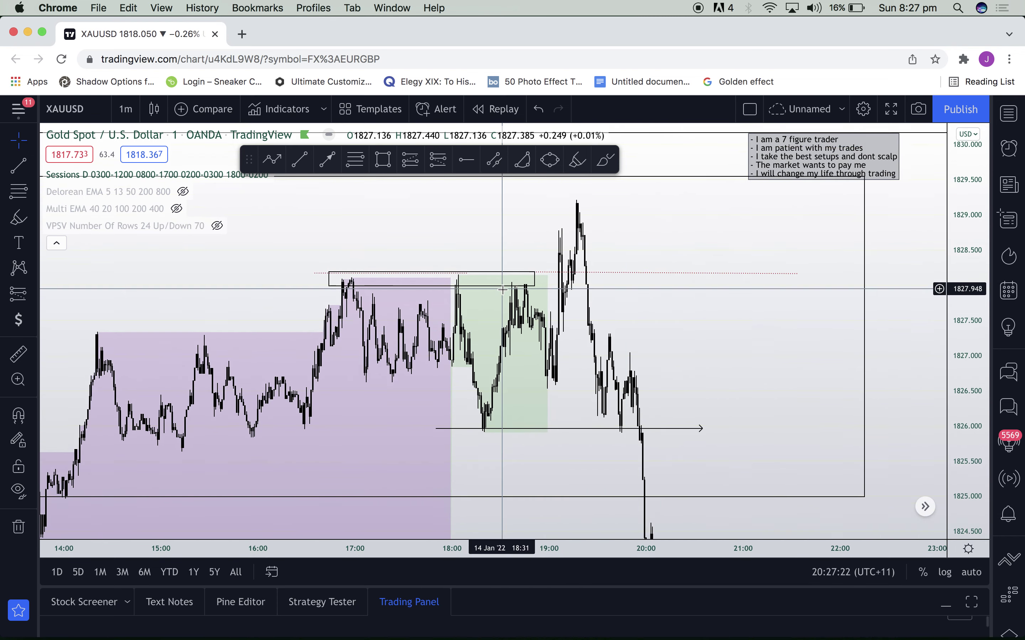
pyautogui.click(496, 292)
pyautogui.press('Delete')
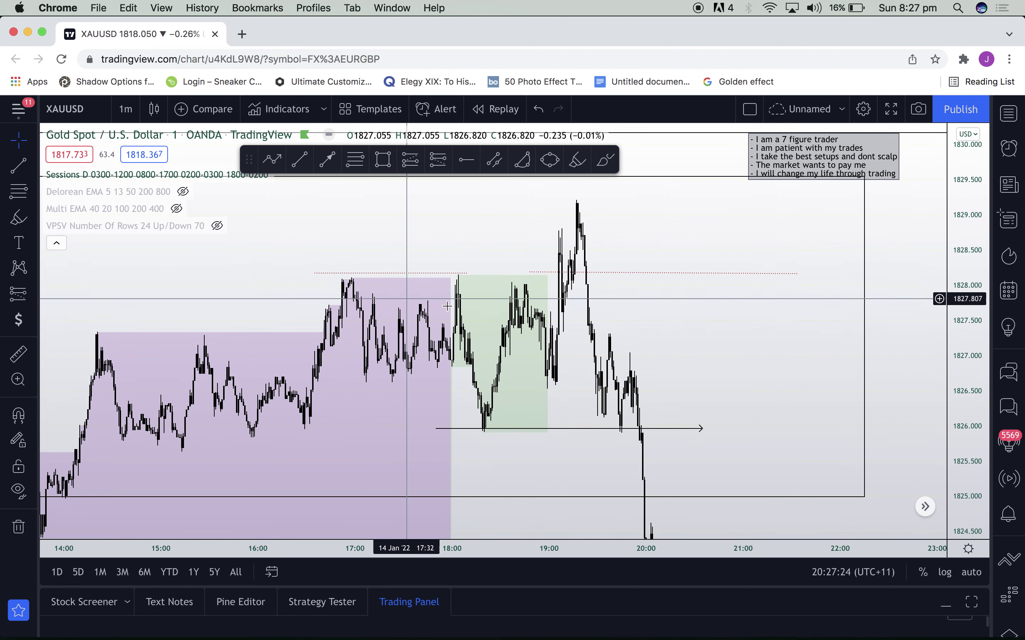
# - Draw a rising trend line under the 14 January lows, from about 1825.25 at 14:07 to about 1826.5 just after 18:00
pyautogui.scroll(1, 622, 278)
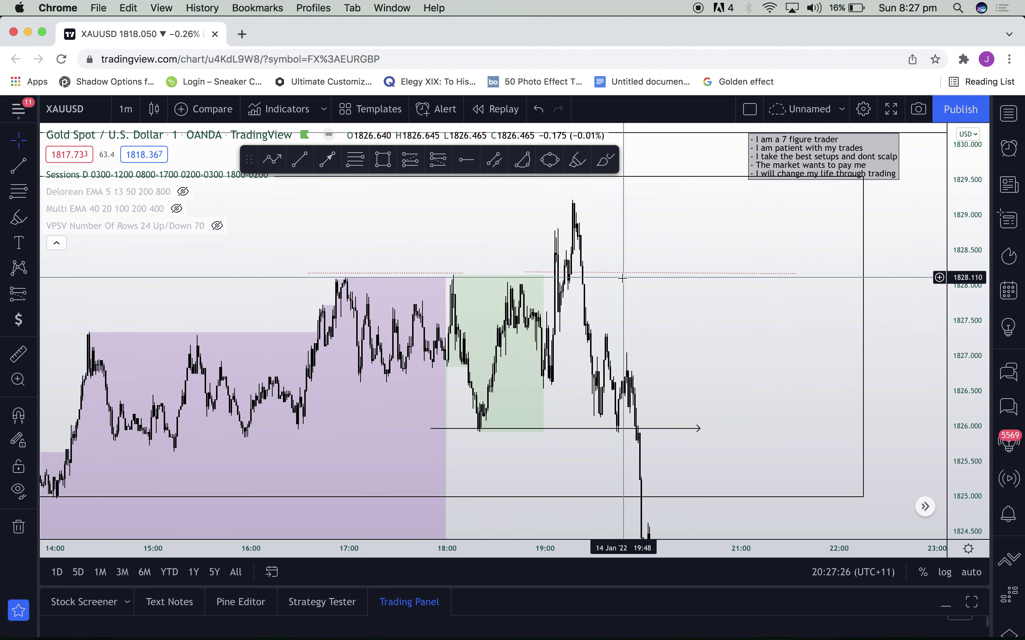
pyautogui.scroll(1, 463, 357)
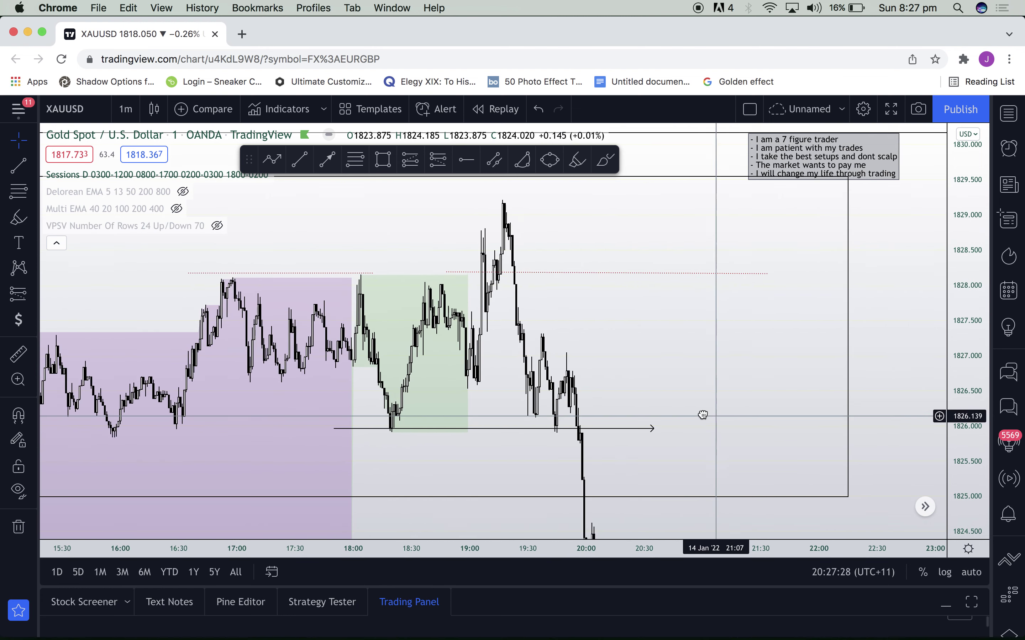
pyautogui.moveTo(702, 414); pyautogui.dragTo(768, 352)
pyautogui.scroll(-1, 647, 407)
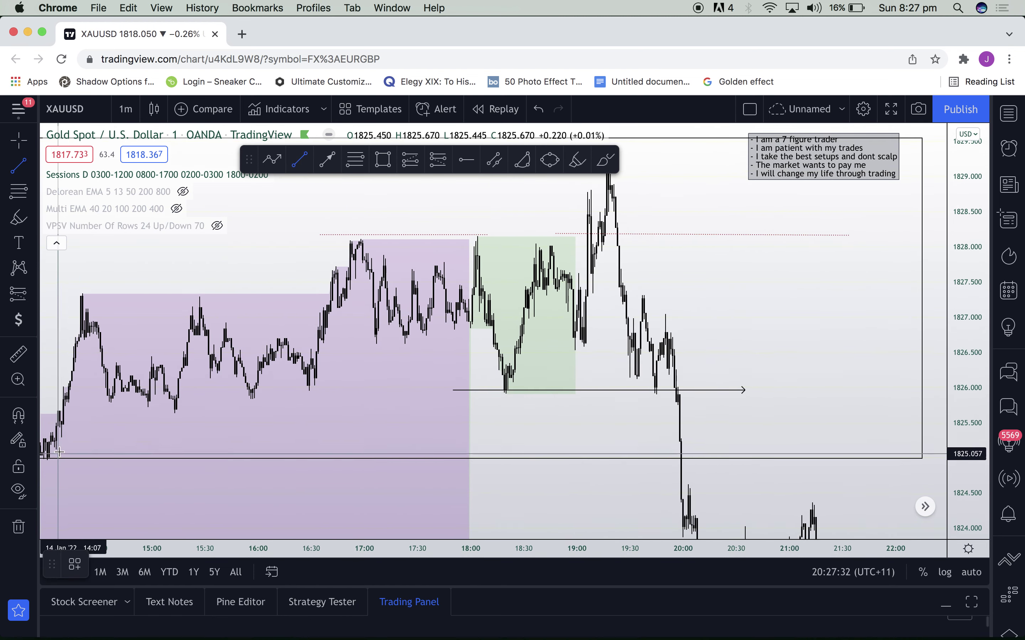
pyautogui.click(58, 441)
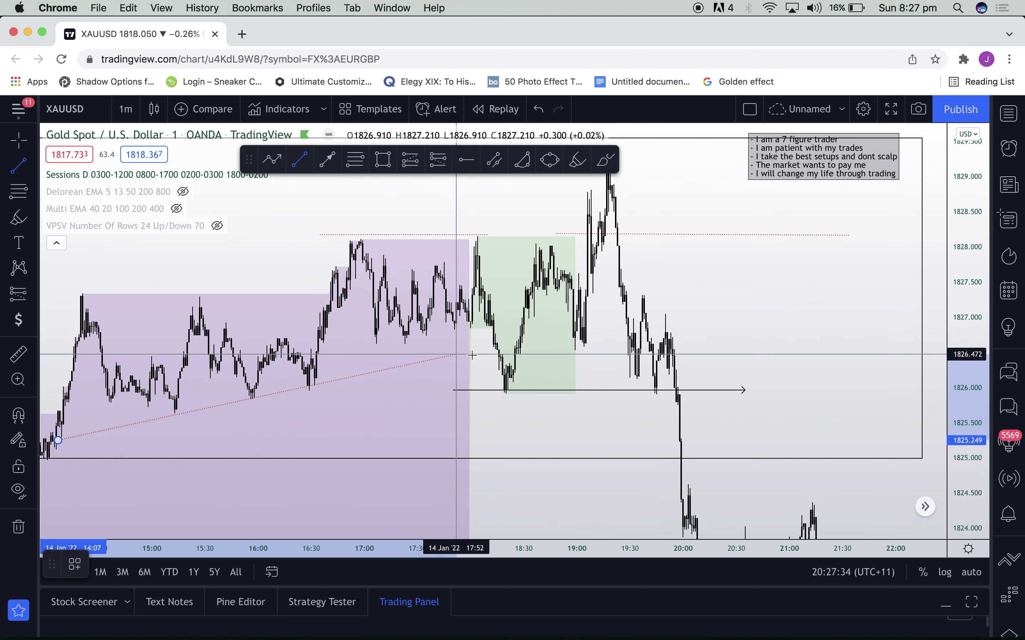
pyautogui.click(500, 352)
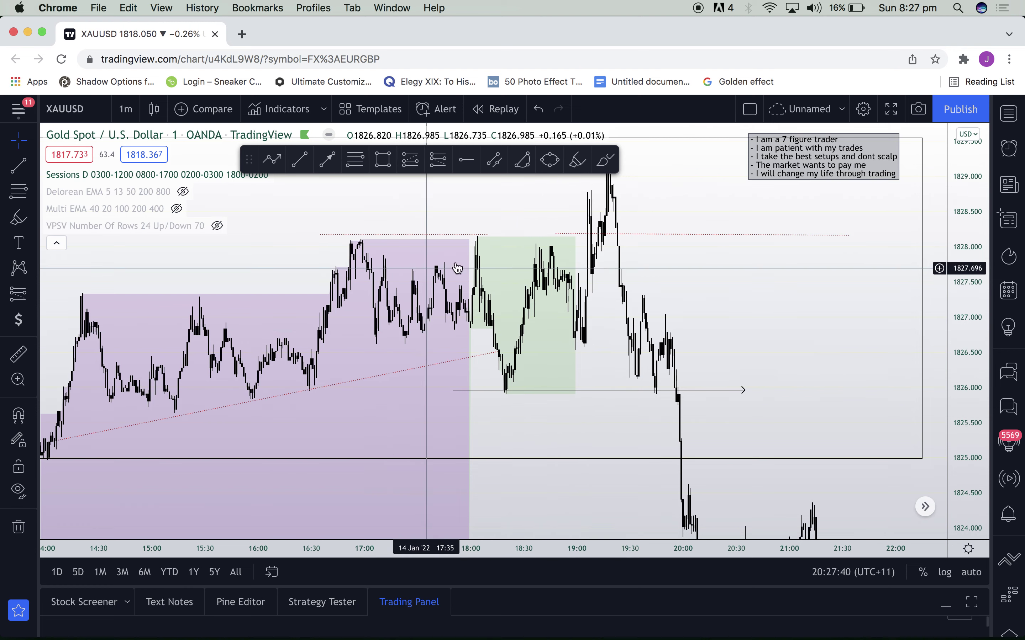
# - Review the decline following the trend line into 15 January and switch the chart to the 5-minute timeframe
pyautogui.hscroll(5, 889, 322)
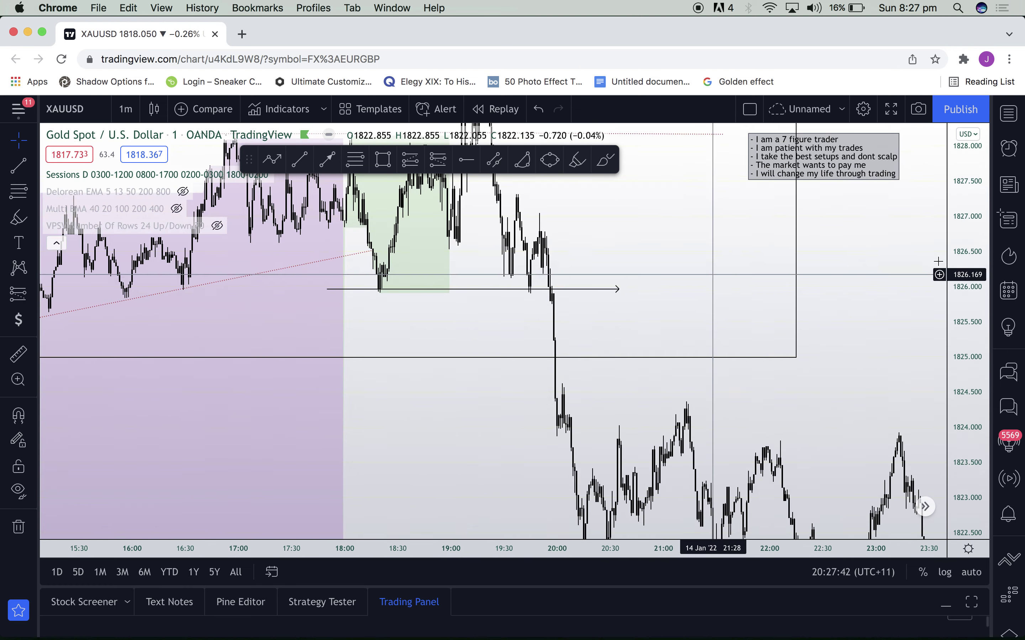
pyautogui.moveTo(971, 207); pyautogui.dragTo(968, 425)
pyautogui.scroll(-8, 862, 352)
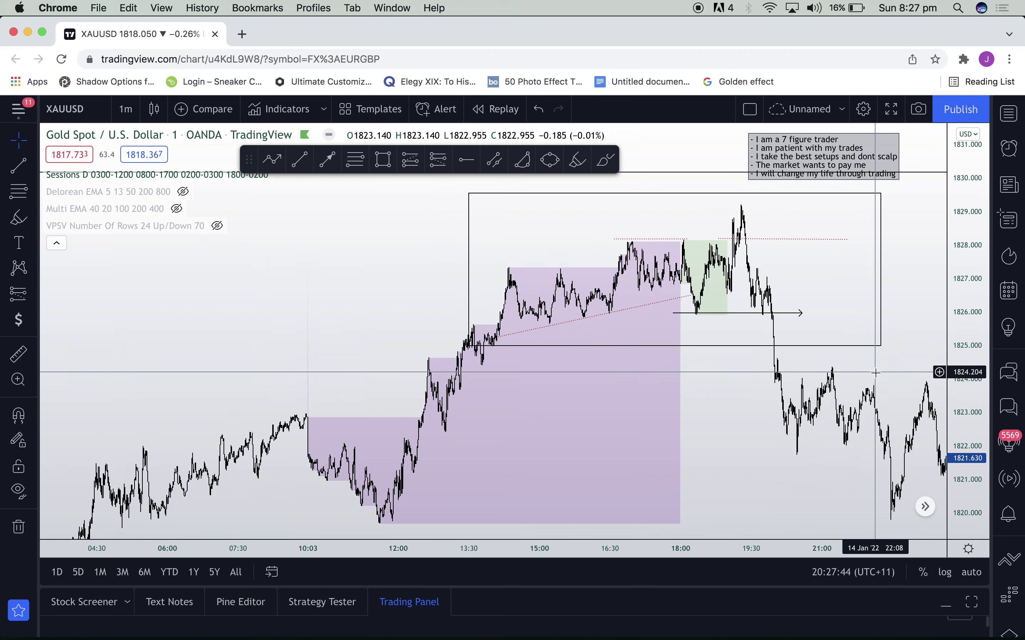
pyautogui.moveTo(876, 373); pyautogui.dragTo(609, 373)
pyautogui.hscroll(3, 593, 369)
pyautogui.scroll(3, 640, 348)
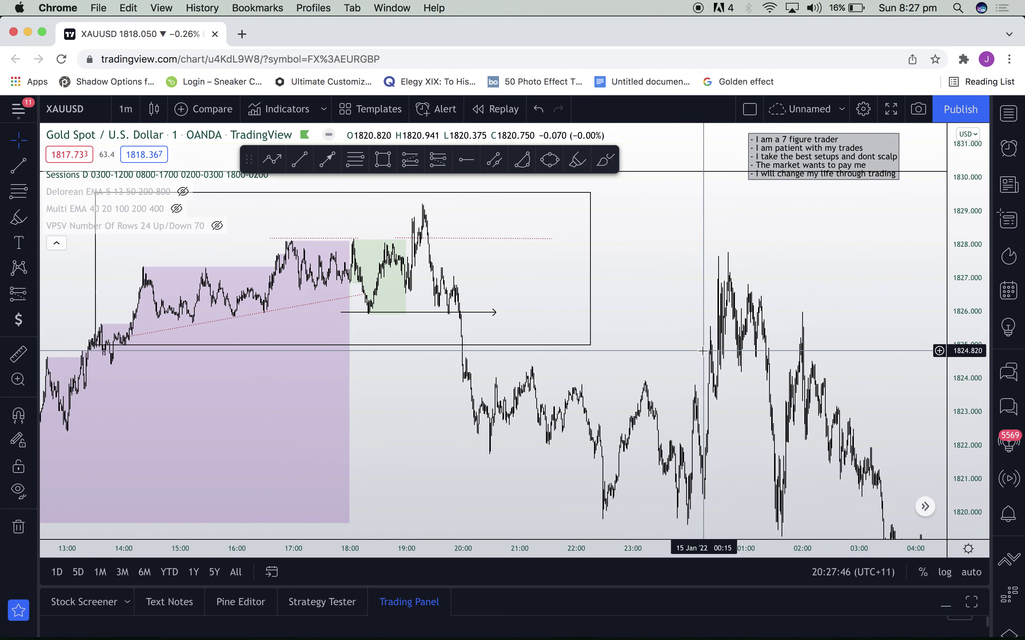
pyautogui.press('5')
pyautogui.press('Return')
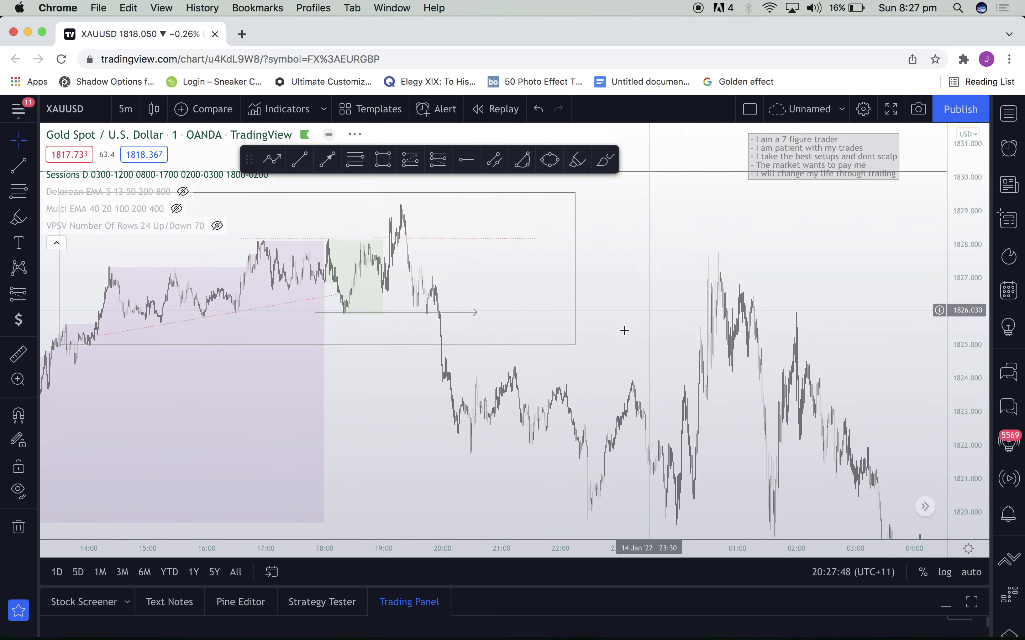
# - Draw a rectangle from the 14 January peak at 19:05 to 15 January 00:50, between about 1828 and 1829.26
pyautogui.scroll(4, 574, 350)
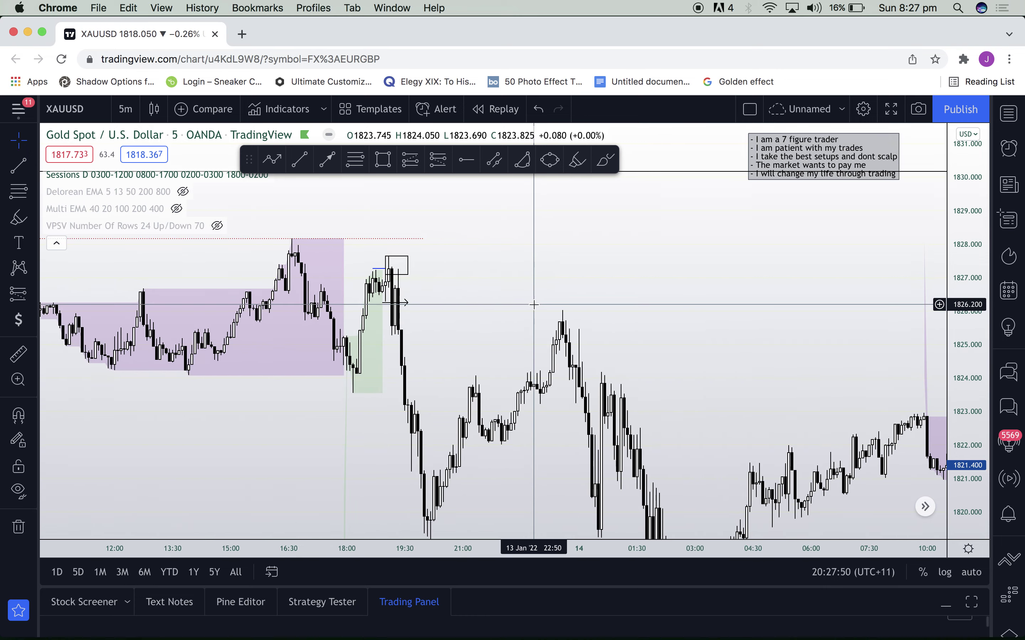
pyautogui.hscroll(-5, 533, 304)
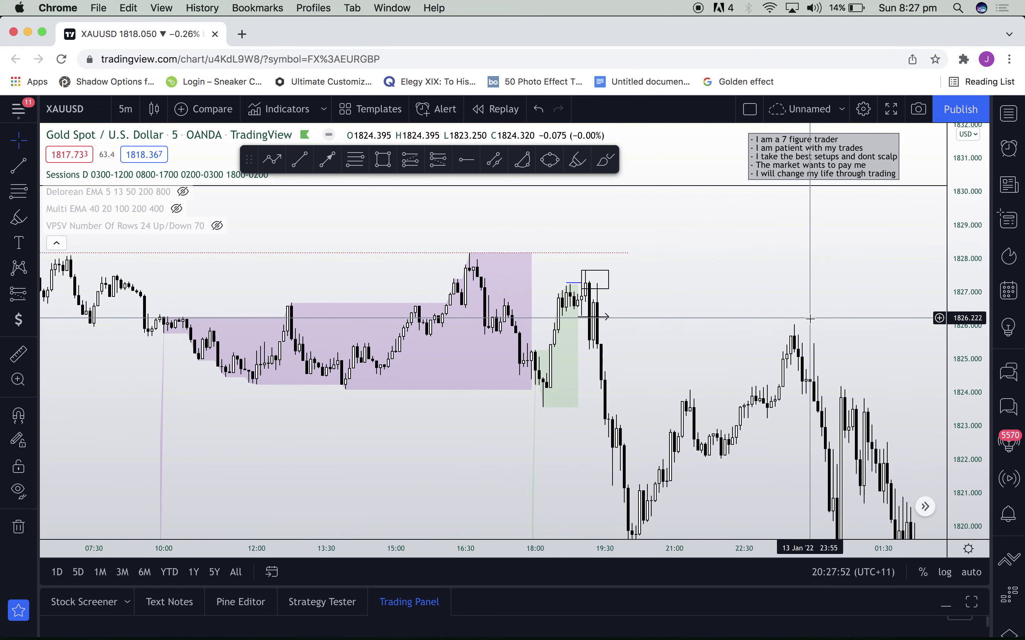
pyautogui.moveTo(697, 319); pyautogui.dragTo(537, 338)
pyautogui.scroll(-6, 538, 337)
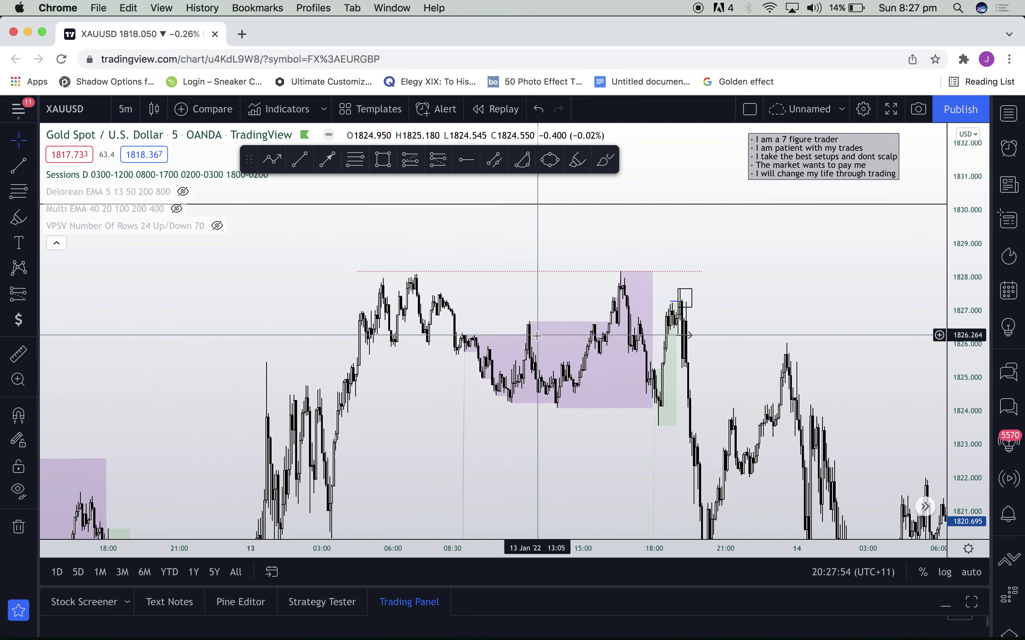
pyautogui.moveTo(782, 326); pyautogui.dragTo(802, 317)
pyautogui.scroll(8, 482, 318)
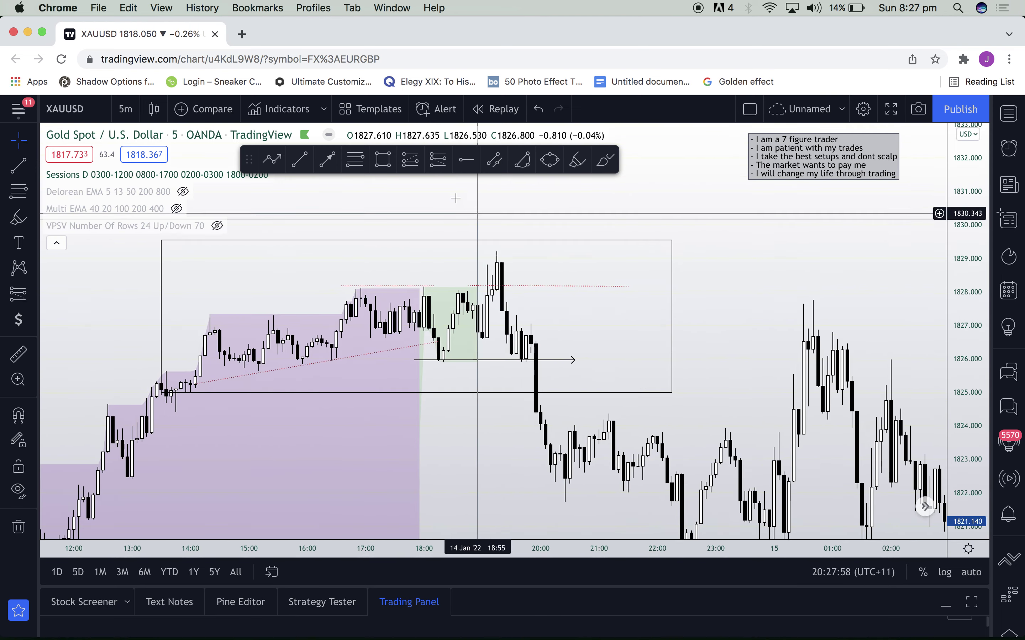
pyautogui.click(490, 291)
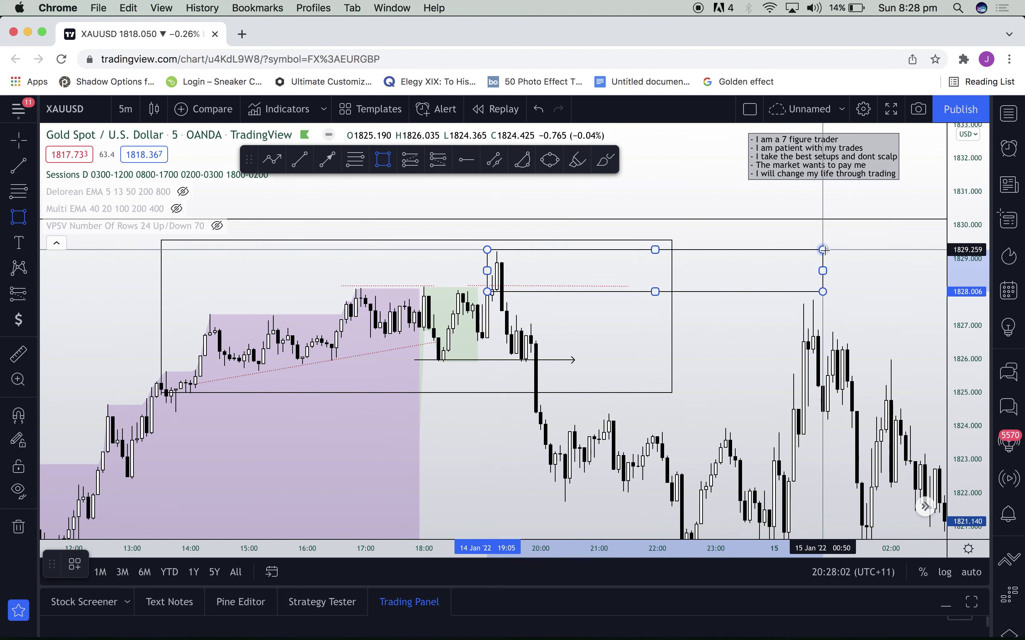
pyautogui.click(823, 251)
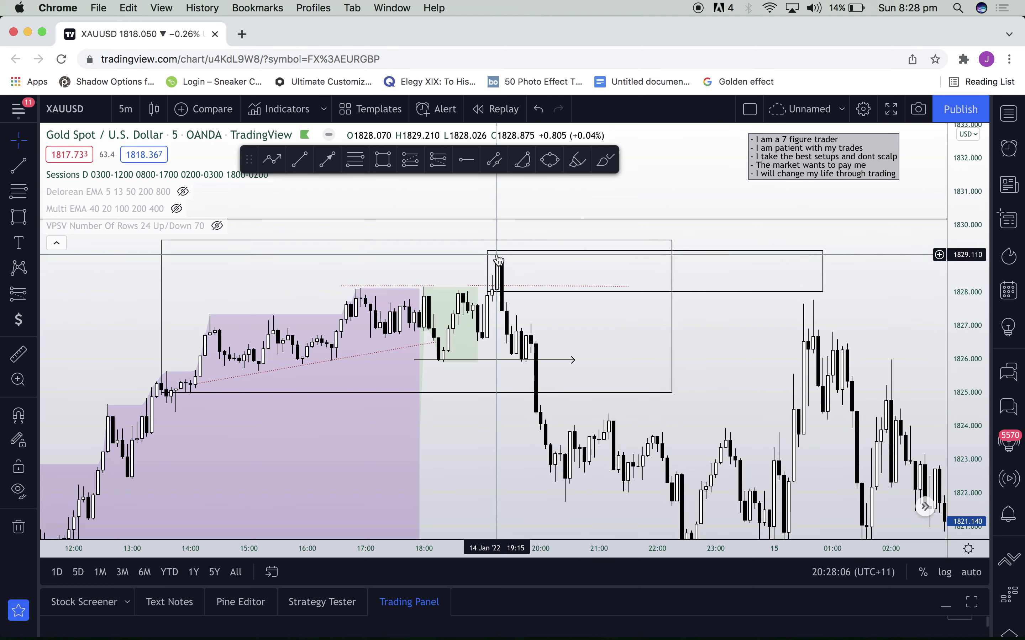
pyautogui.moveTo(550, 360); pyautogui.dragTo(239, 322)
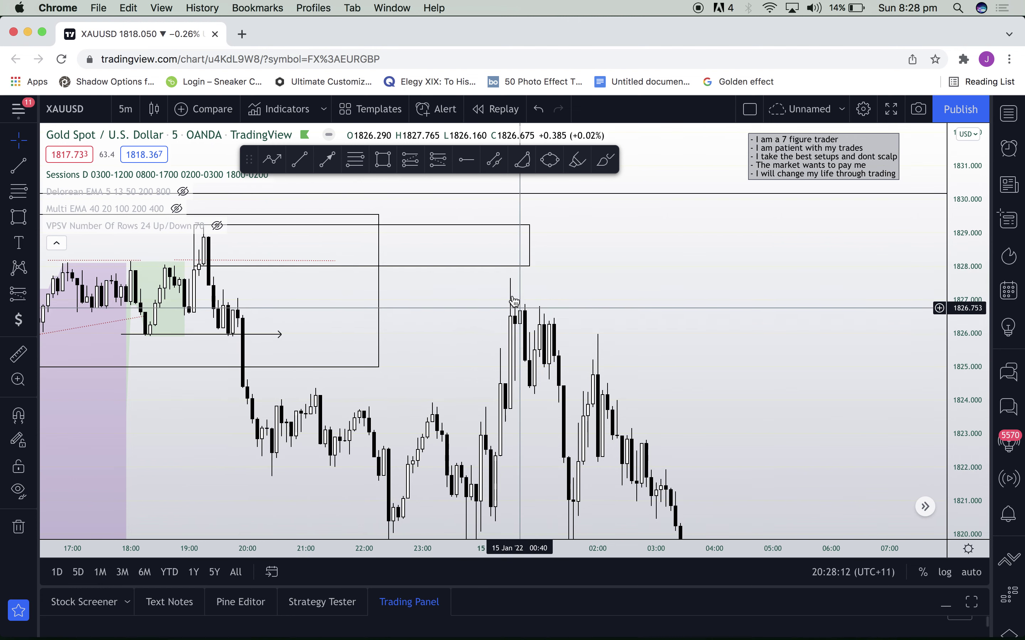
# - Draw a horizontal arrow under the matching lows at about 1819.65, from 14 January 23:45 to 15 January 03:10
pyautogui.moveTo(691, 384); pyautogui.dragTo(666, 201)
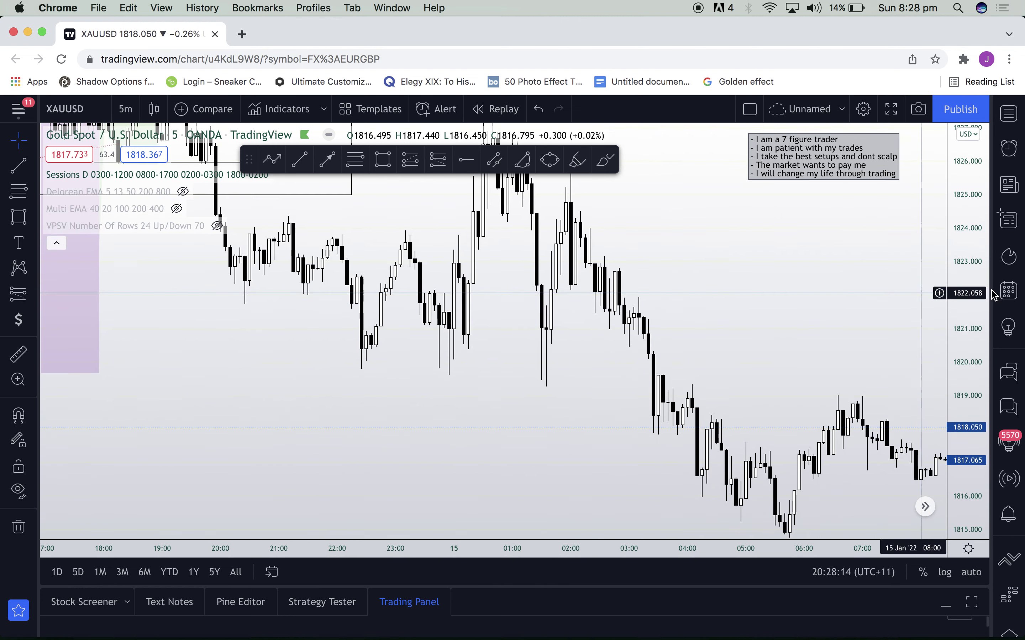
pyautogui.moveTo(971, 236); pyautogui.dragTo(968, 363)
pyautogui.moveTo(782, 282); pyautogui.dragTo(746, 360)
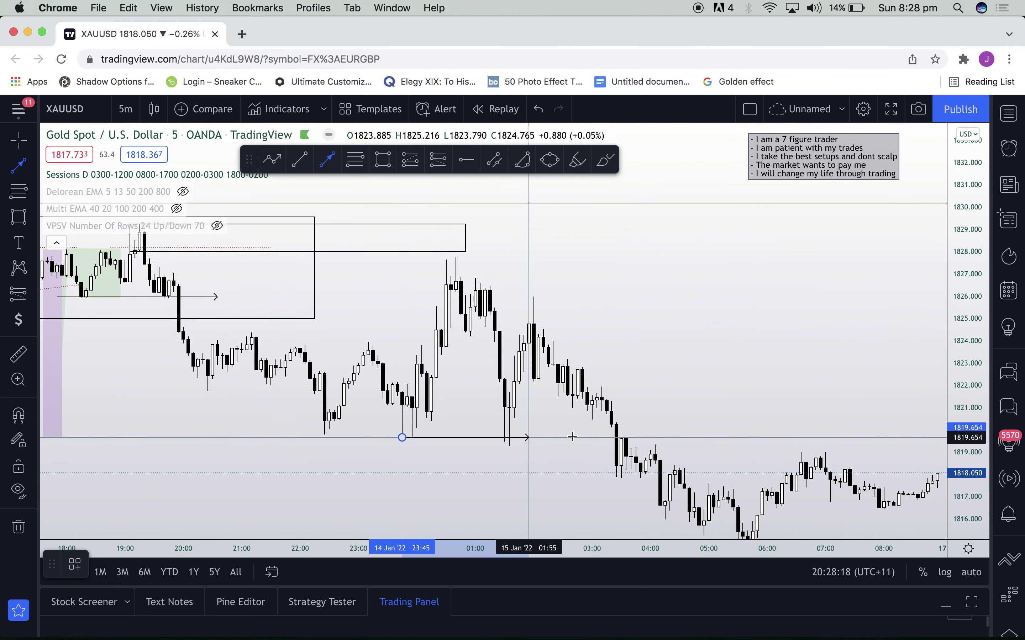
pyautogui.click(602, 438)
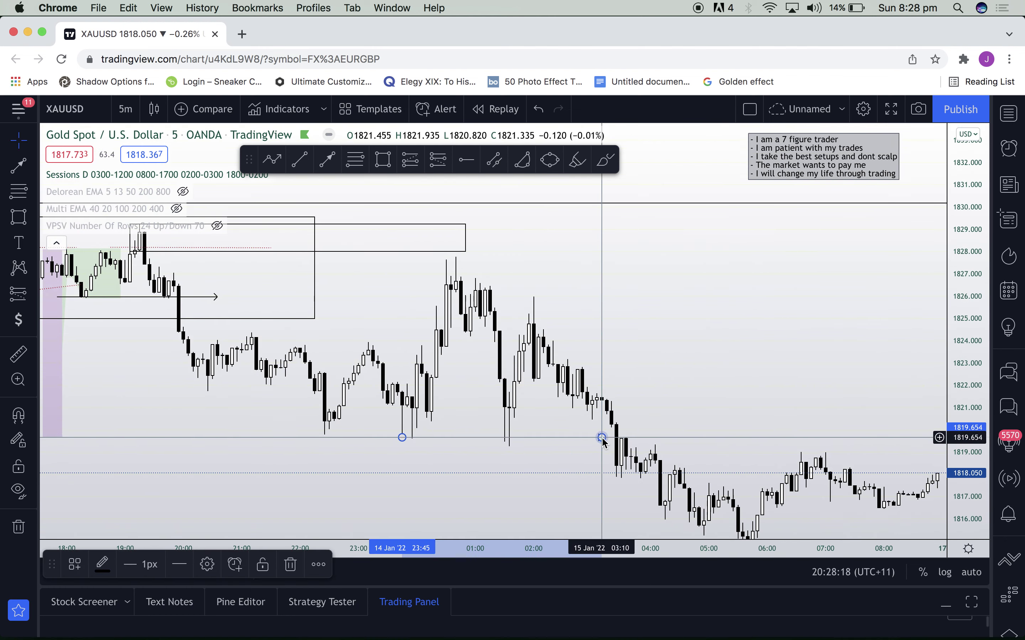
# - Draw a rectangle over the lower-high zone from 15 January 01:00 to 03:30, between about 1824.6 and 1826.4
pyautogui.click(383, 161)
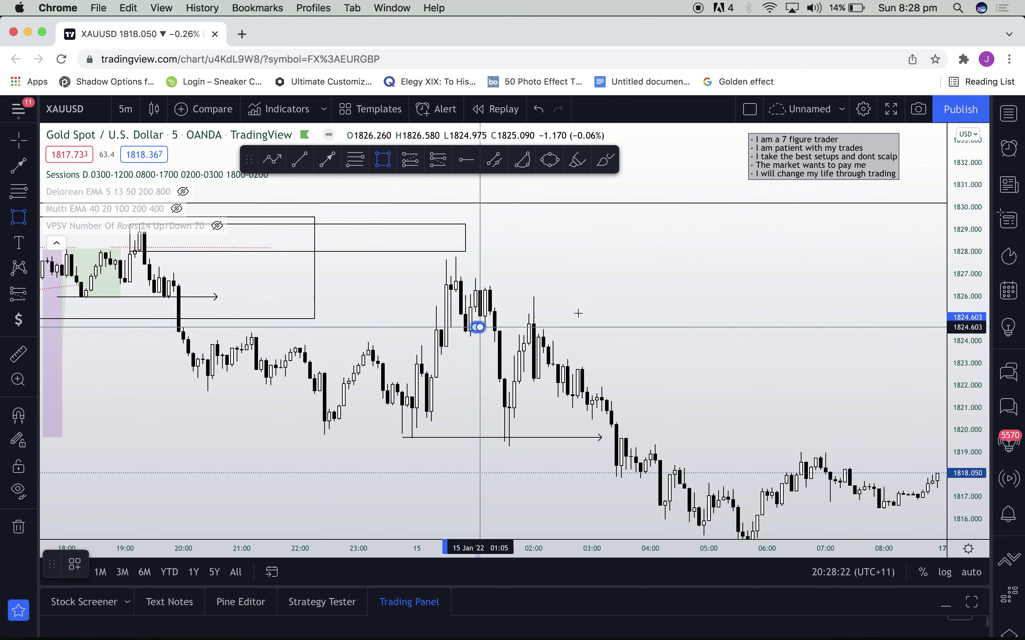
pyautogui.moveTo(478, 327); pyautogui.dragTo(621, 291)
pyautogui.click(621, 287)
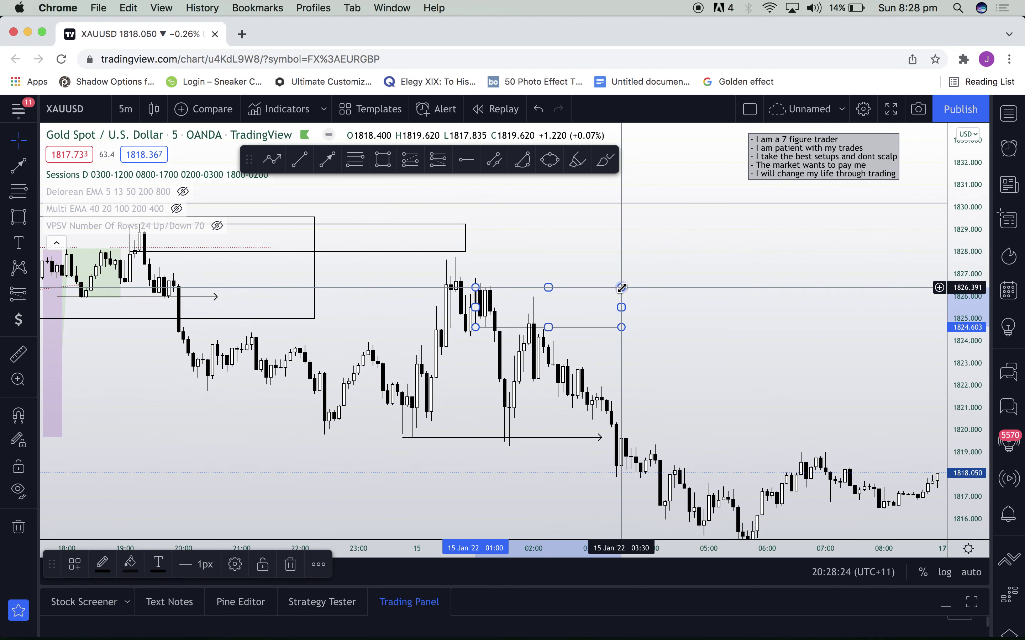
pyautogui.click(668, 329)
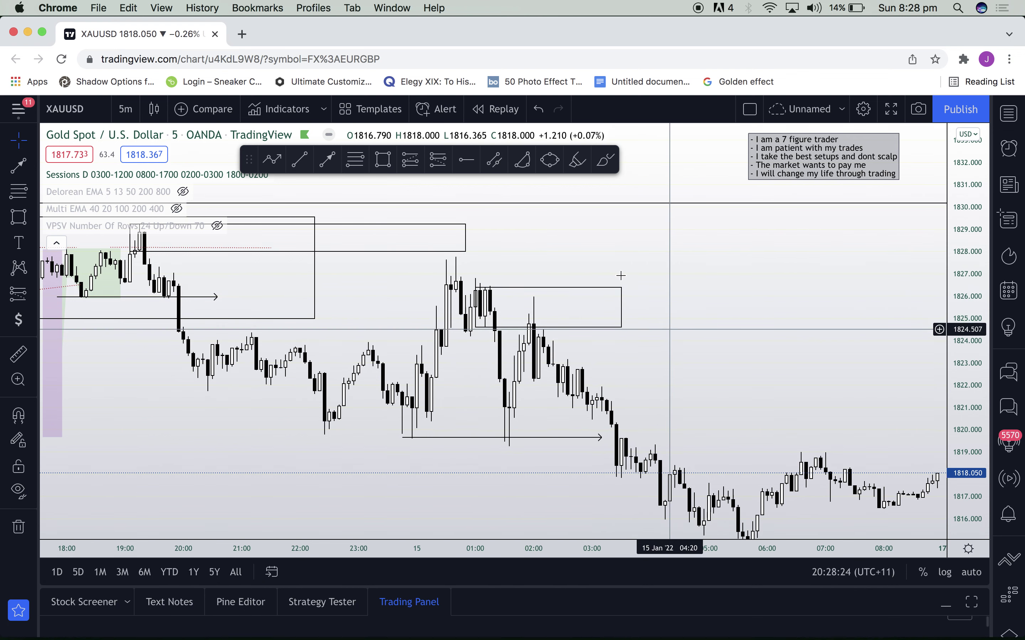
# - Highlight the wick entering the new rectangle around 02:00 on 15 January, and remove the highlighter stroke
pyautogui.click(534, 301)
pyautogui.moveTo(532, 324); pyautogui.dragTo(534, 325)
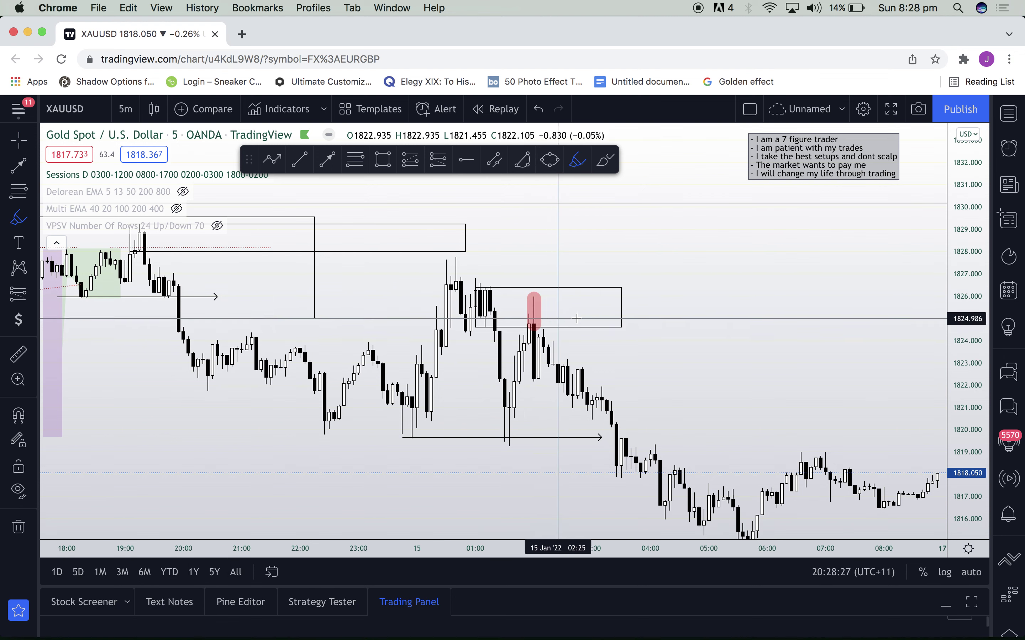
pyautogui.click(534, 307)
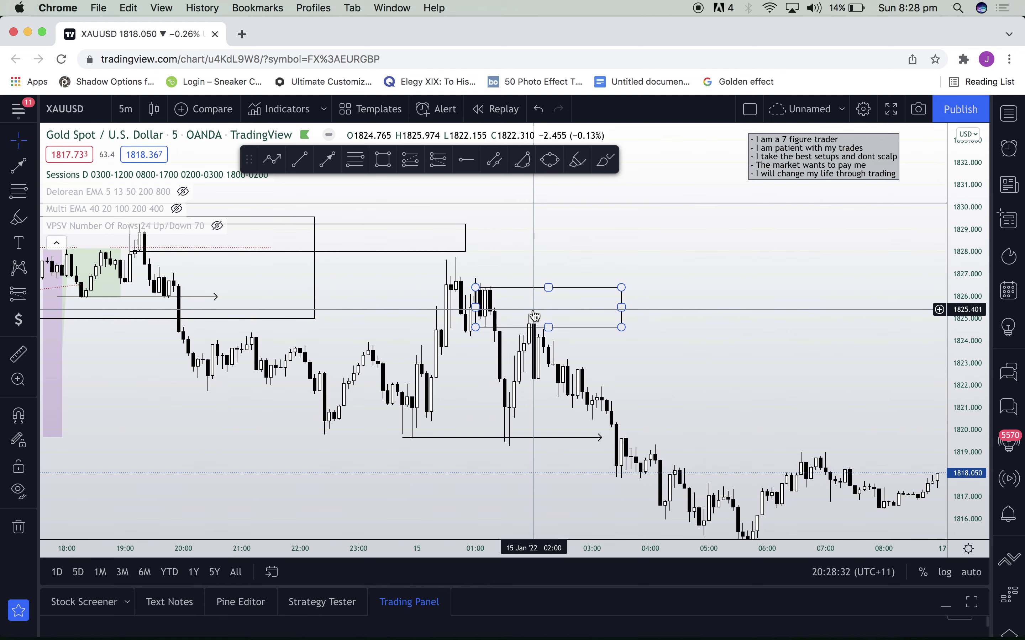
# - Delete the small rectangle over the 15 January lower highs and the horizontal arrow under the lows near 1819.65
pyautogui.scroll(-5, 534, 315)
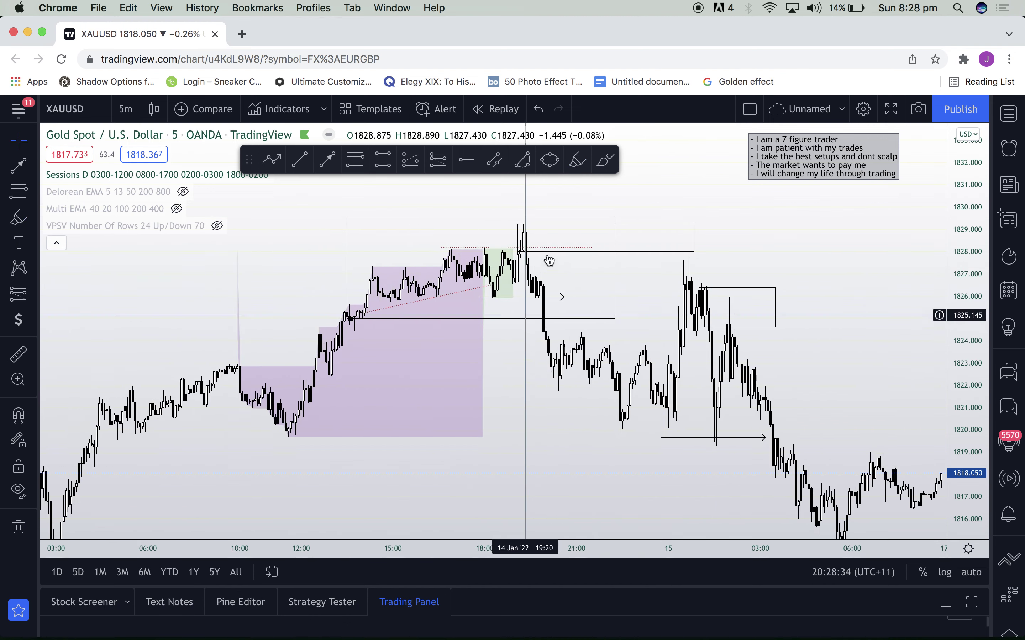
pyautogui.click(770, 288)
pyautogui.press('Delete')
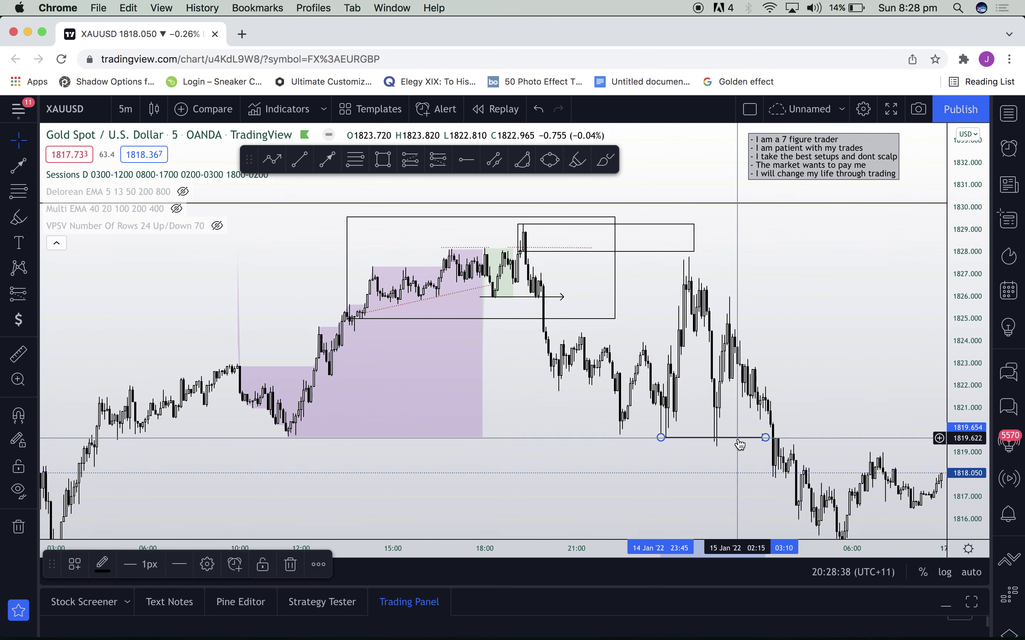
pyautogui.press('Delete')
# - Draw a falling trend line over the highs from 14 January 21:05 at about 1824.39 to 15 January 00:10 at about 1823.68
pyautogui.scroll(5, 699, 432)
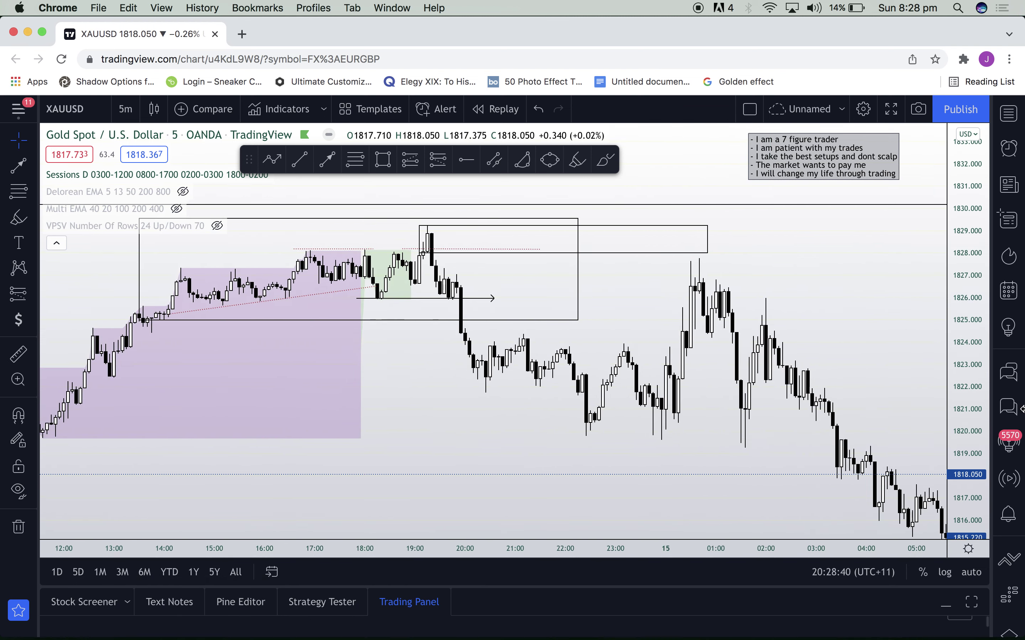
pyautogui.scroll(5, 695, 269)
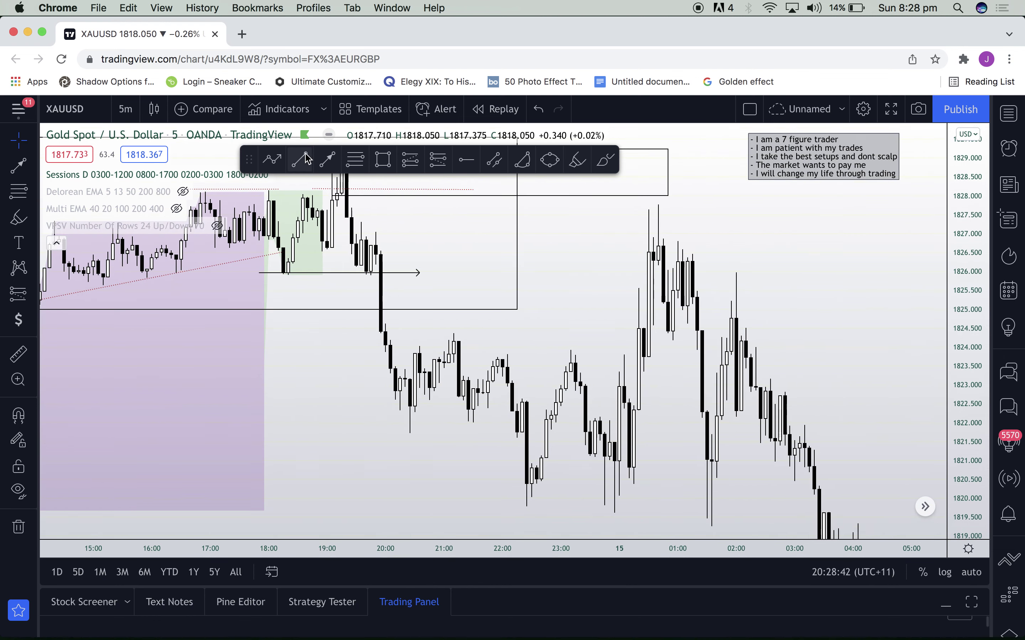
pyautogui.click(449, 332)
pyautogui.click(628, 359)
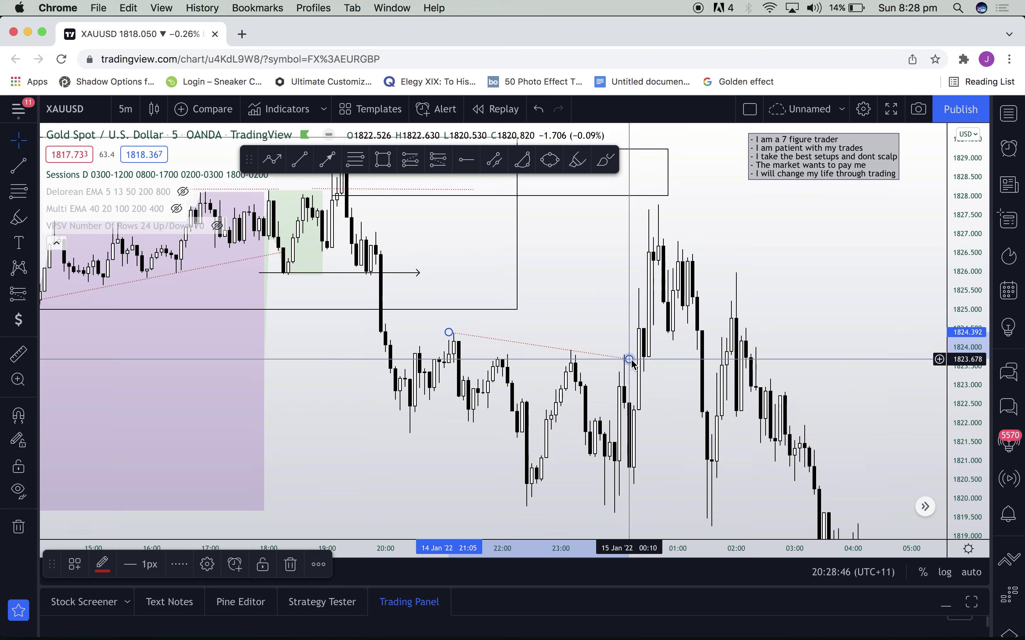
# - Switch the chart to the 1-minute timeframe and examine the highs along the falling trend line
pyautogui.scroll(-10, 574, 416)
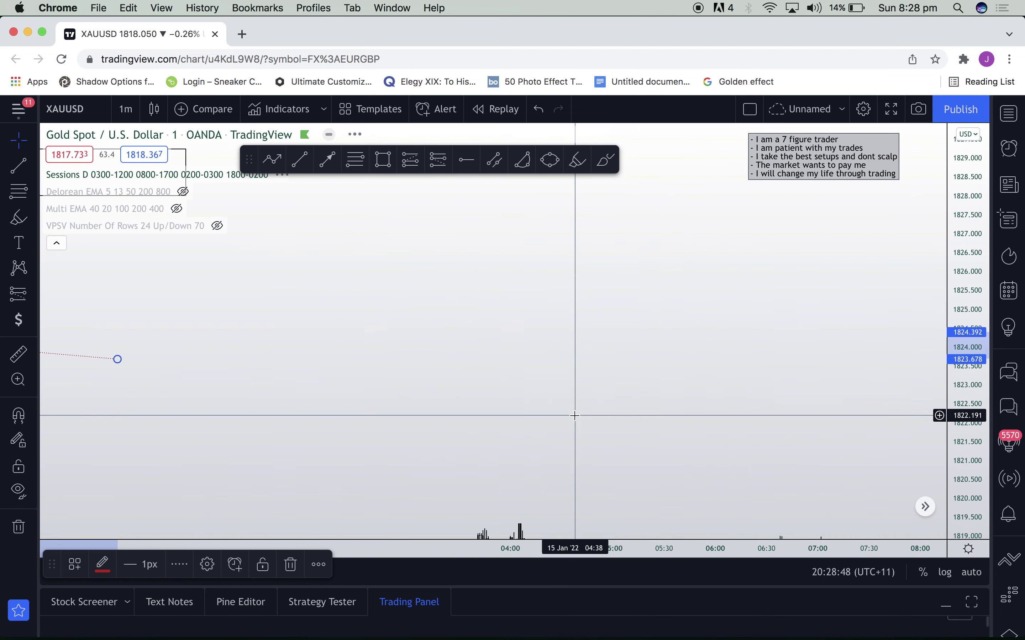
pyautogui.moveTo(713, 409); pyautogui.dragTo(755, 402)
pyautogui.scroll(10, 755, 401)
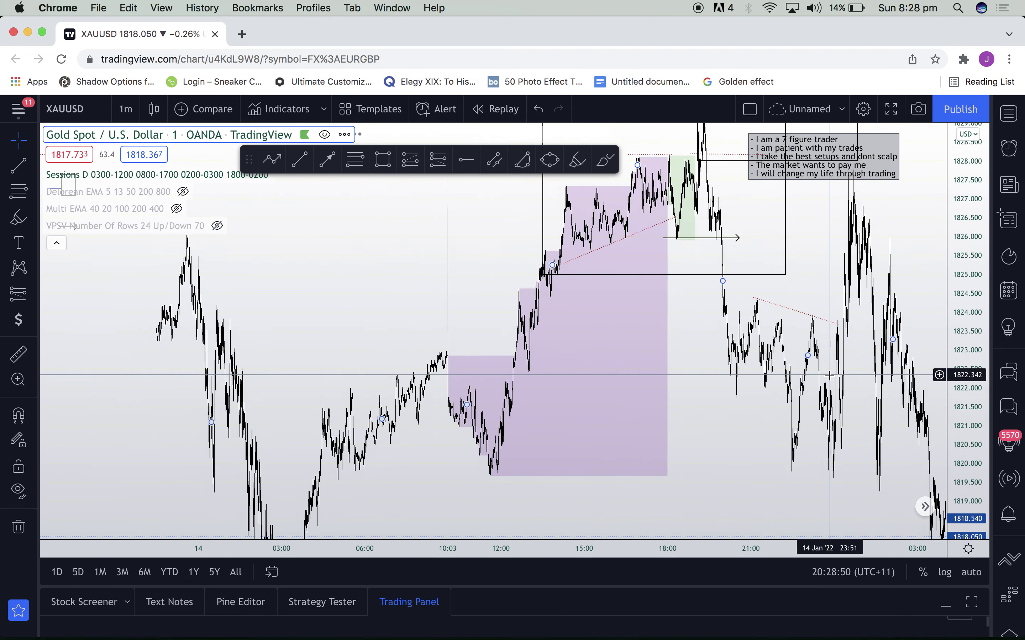
pyautogui.scroll(2, 684, 425)
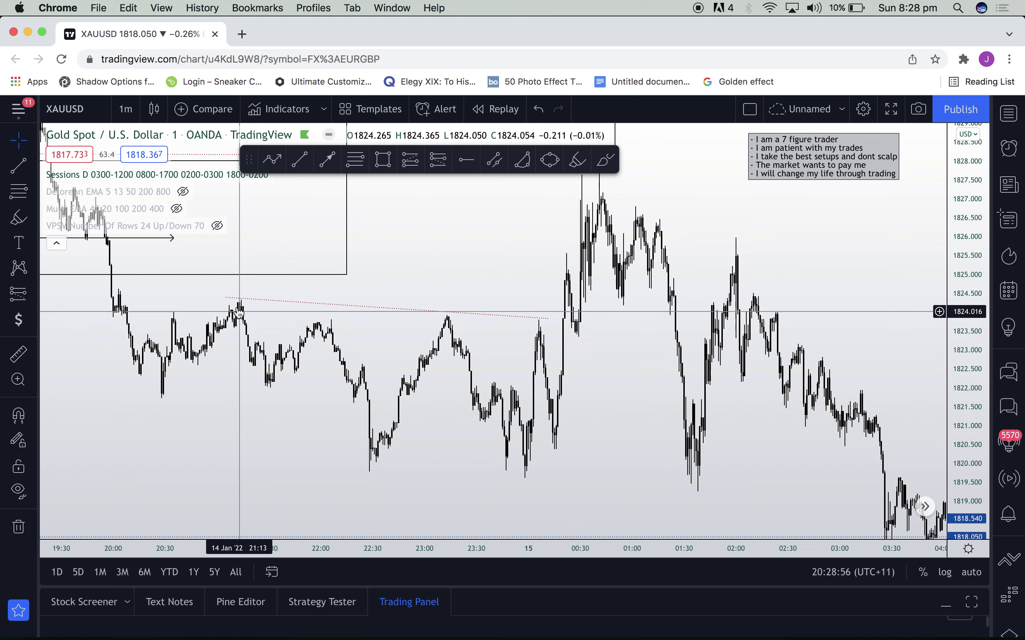
pyautogui.press('F1')
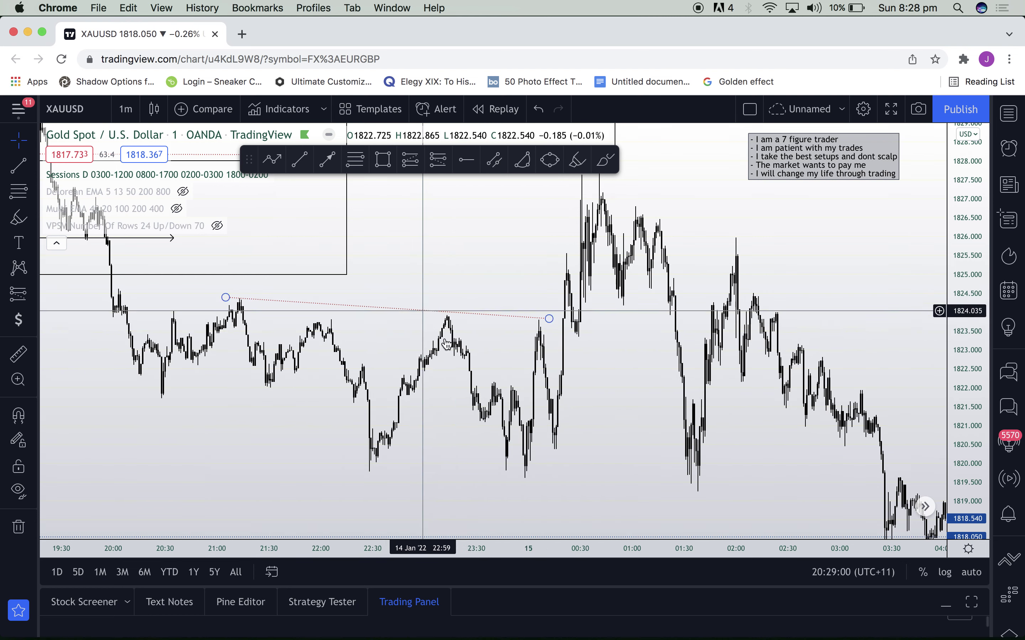
# - Examine the 1-minute rise through the falling trend line toward the peak rectangle and the decline after it
pyautogui.moveTo(606, 387); pyautogui.dragTo(579, 469)
pyautogui.scroll(-5, 579, 469)
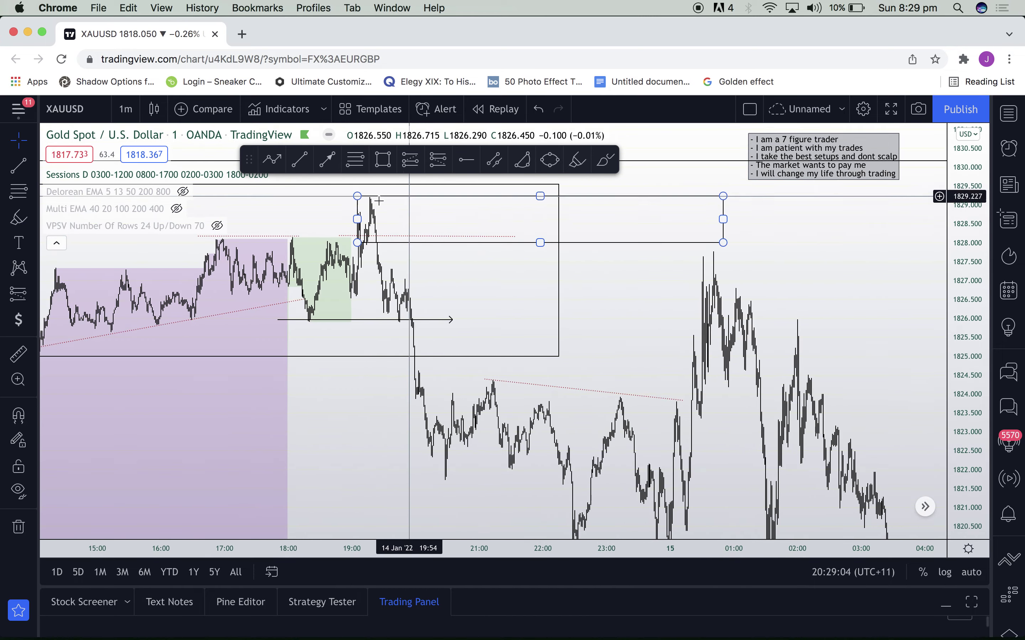
pyautogui.scroll(5, 397, 223)
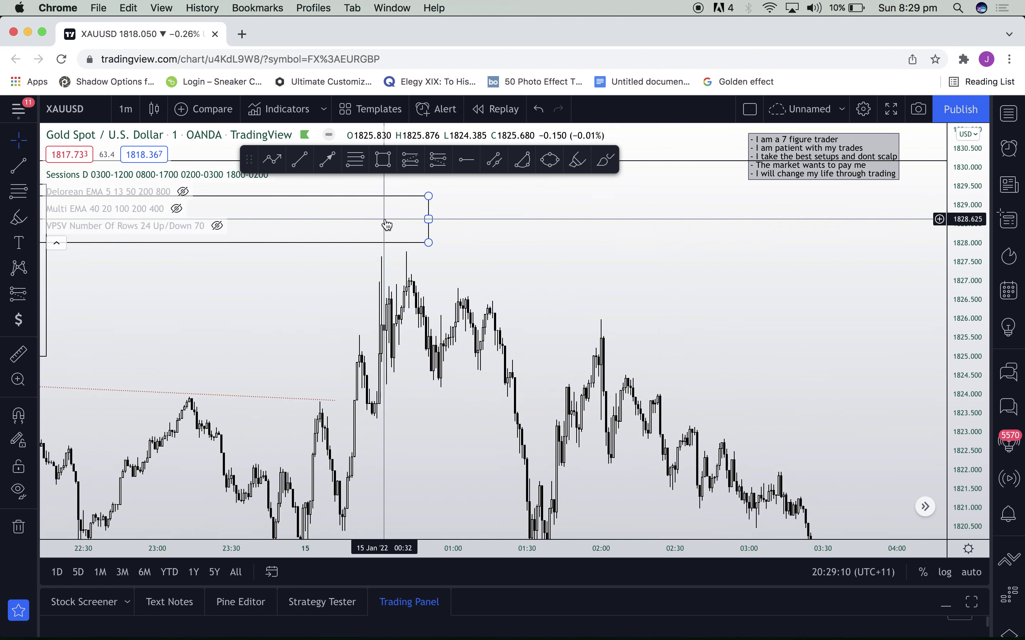
pyautogui.scroll(-5, 386, 224)
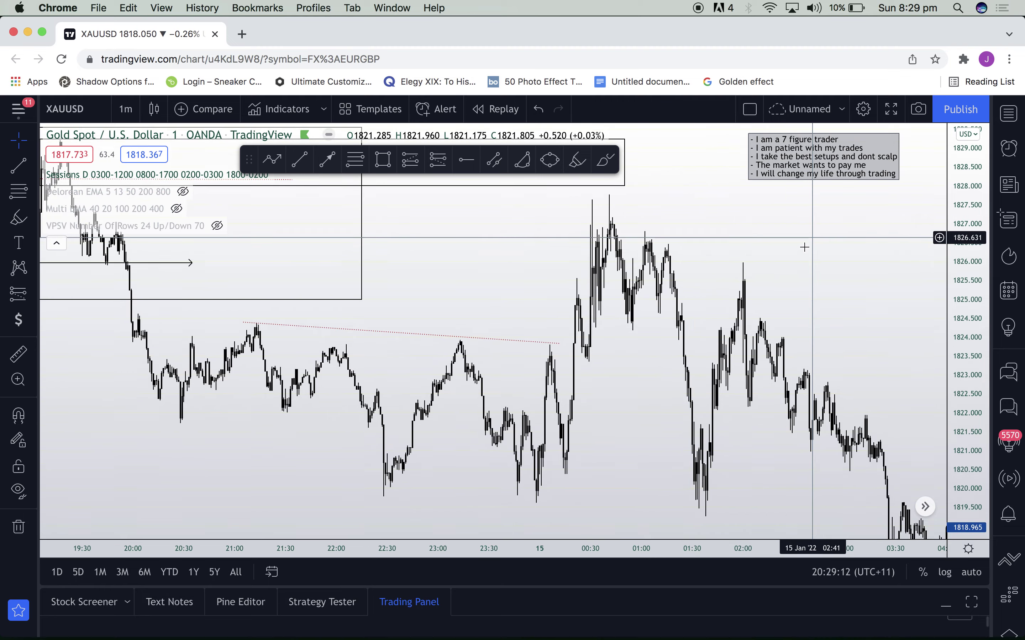
pyautogui.moveTo(806, 248); pyautogui.dragTo(707, 300)
pyautogui.scroll(-5, 707, 300)
pyautogui.moveTo(968, 249); pyautogui.dragTo(953, 440)
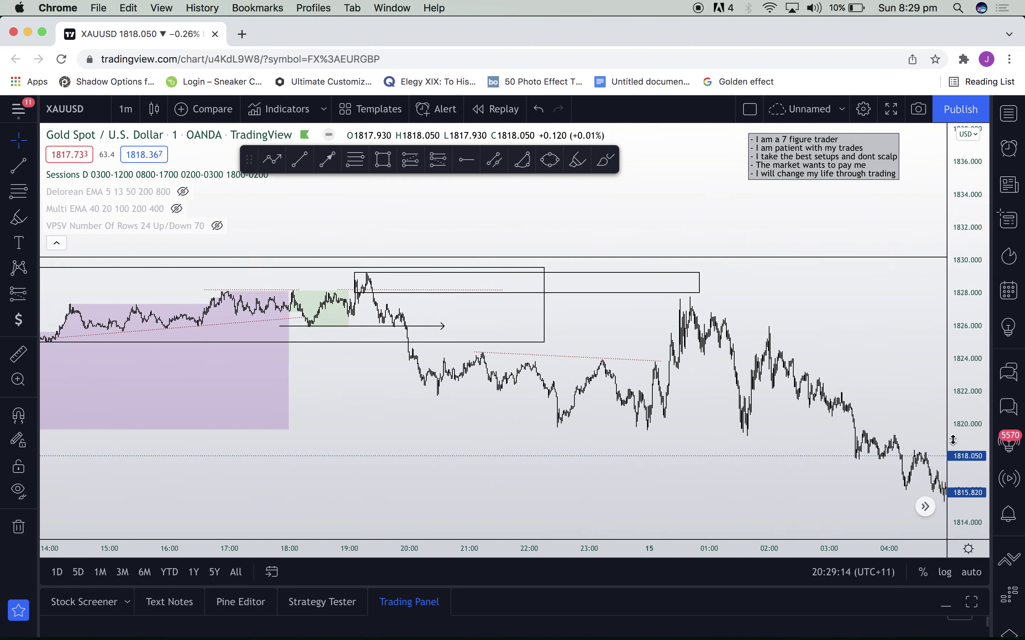
pyautogui.scroll(-5, 860, 491)
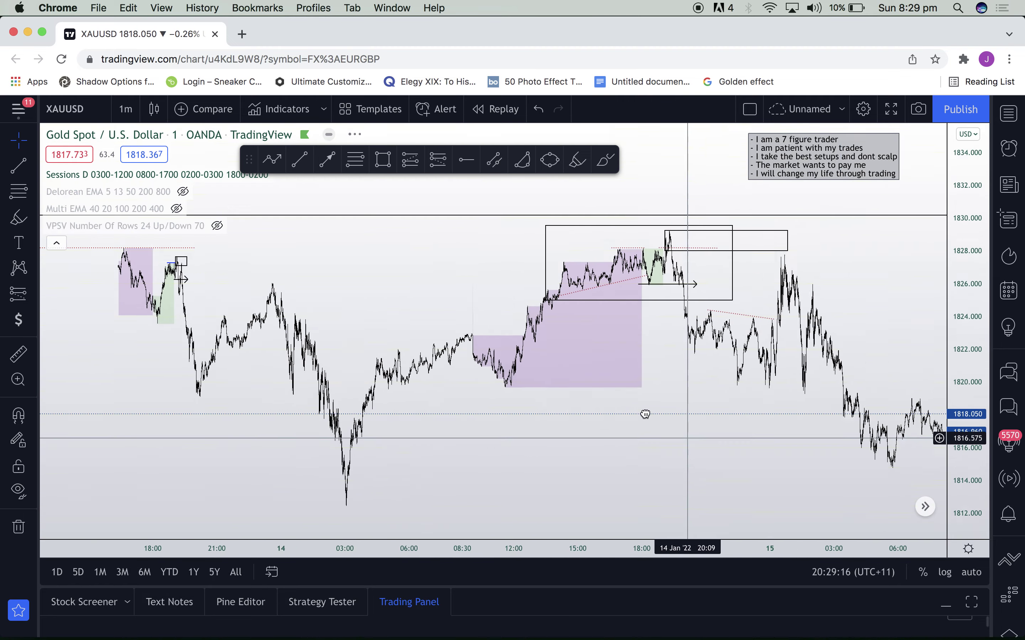
pyautogui.moveTo(645, 414); pyautogui.dragTo(642, 409)
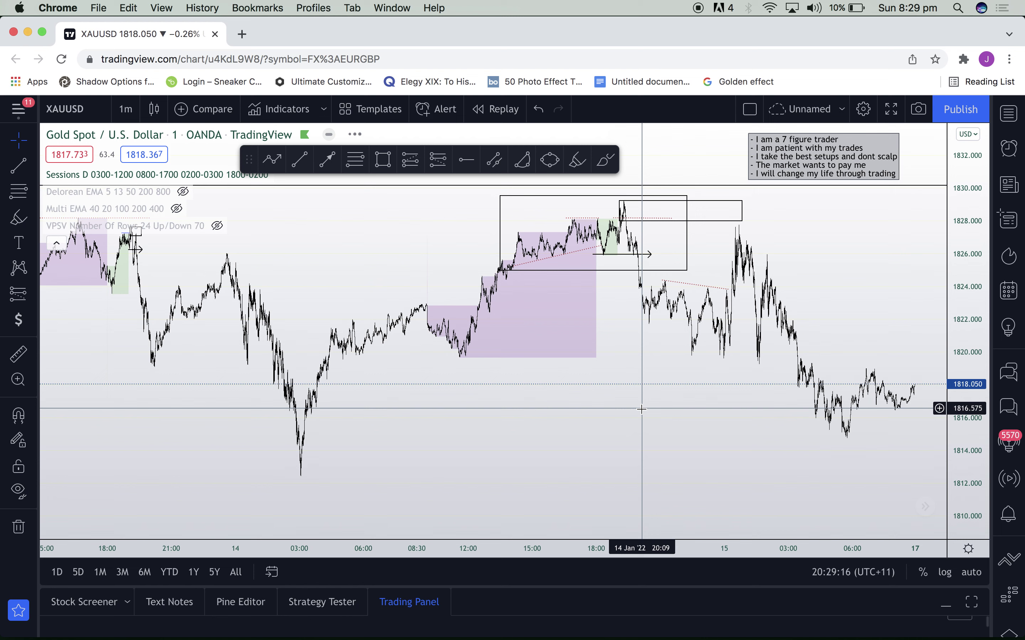
# - Open the EURUSD chart from the watchlist and set it to the 1-hour timeframe
pyautogui.click(1012, 116)
pyautogui.click(919, 297)
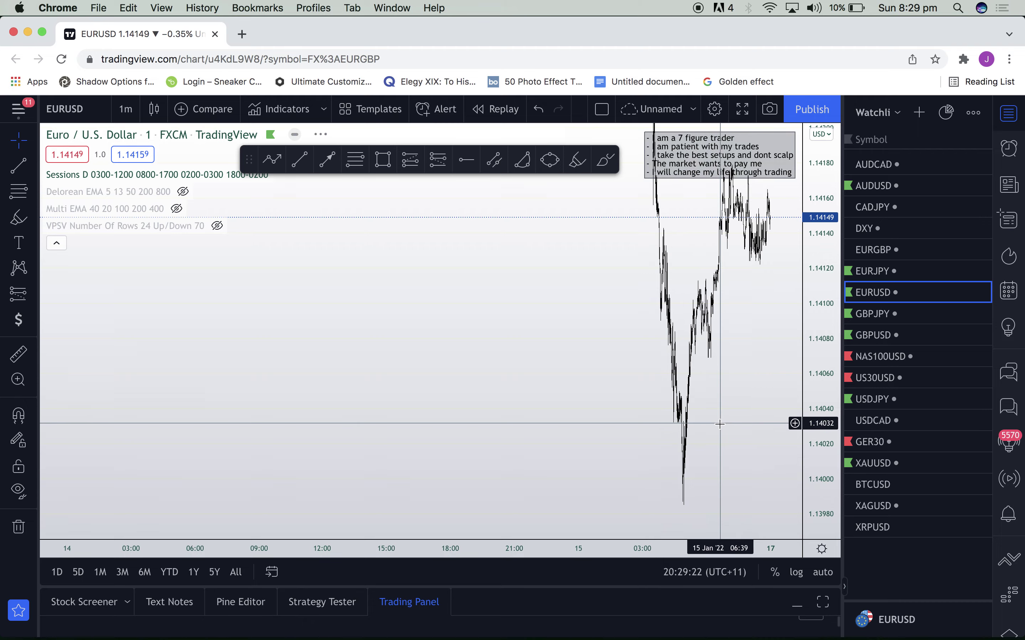
pyautogui.write('1h')
pyautogui.press('Return')
pyautogui.click(1002, 120)
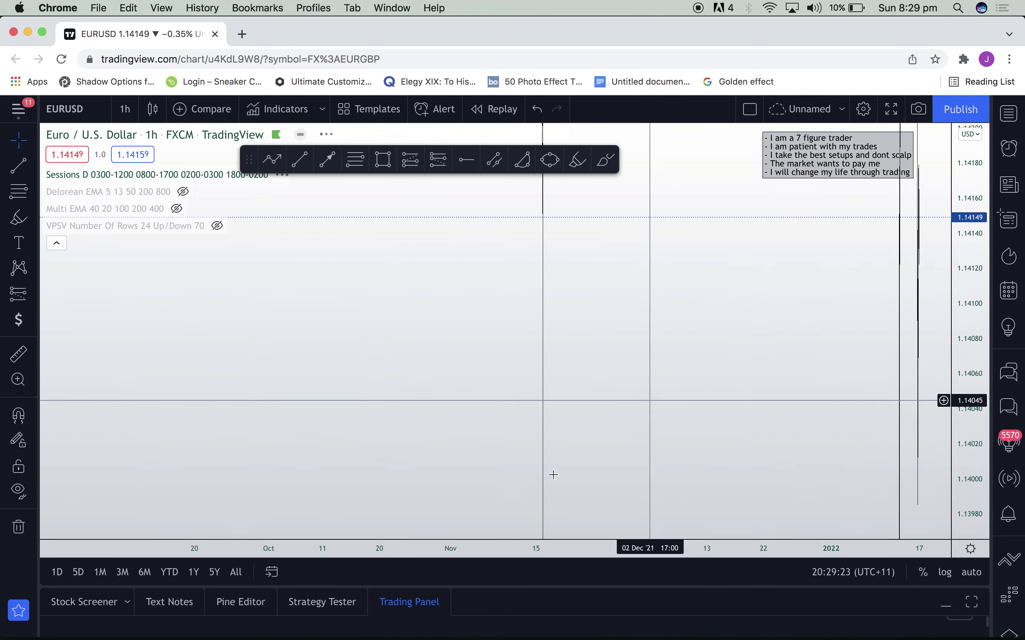
pyautogui.click(575, 507)
pyautogui.scroll(-10, 750, 405)
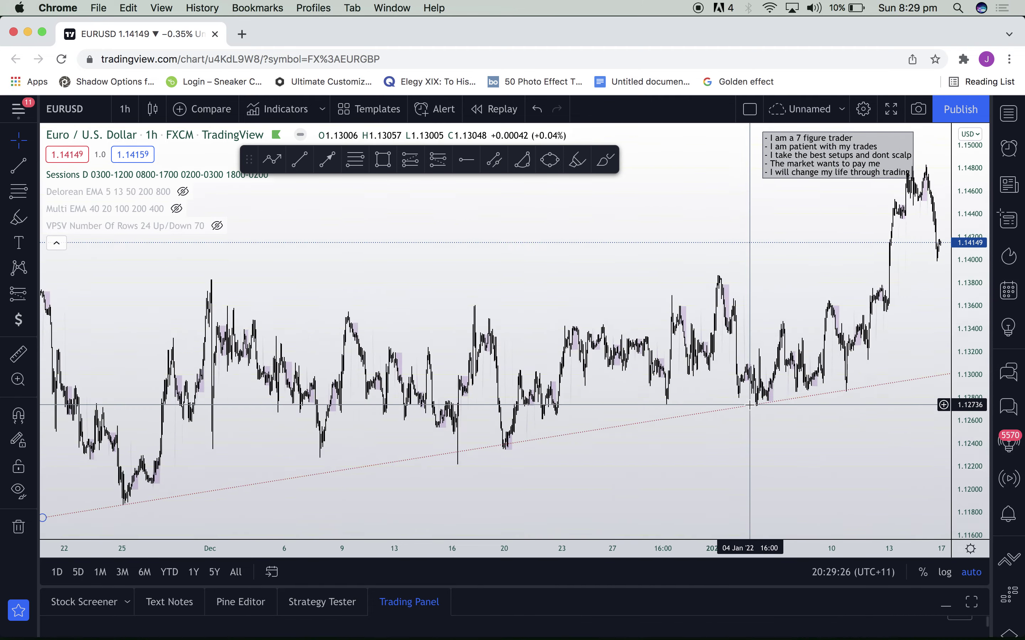
# - Review the rising trend line under the EURUSD lows and switch the chart to the daily timeframe
pyautogui.moveTo(976, 260); pyautogui.dragTo(977, 364)
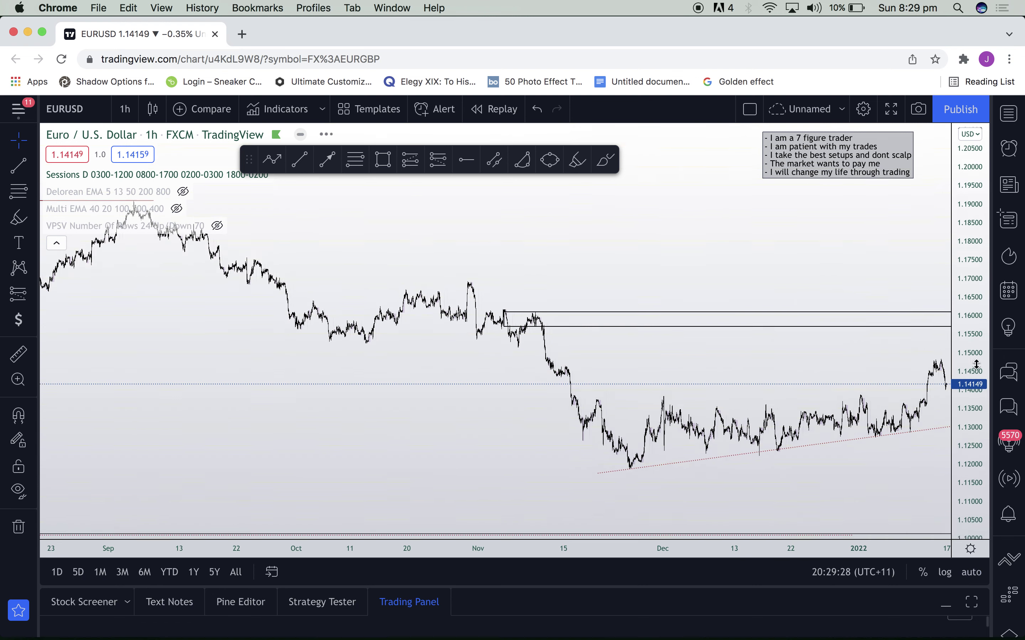
pyautogui.moveTo(807, 383); pyautogui.dragTo(708, 395)
pyautogui.write('1D')
pyautogui.press('Return')
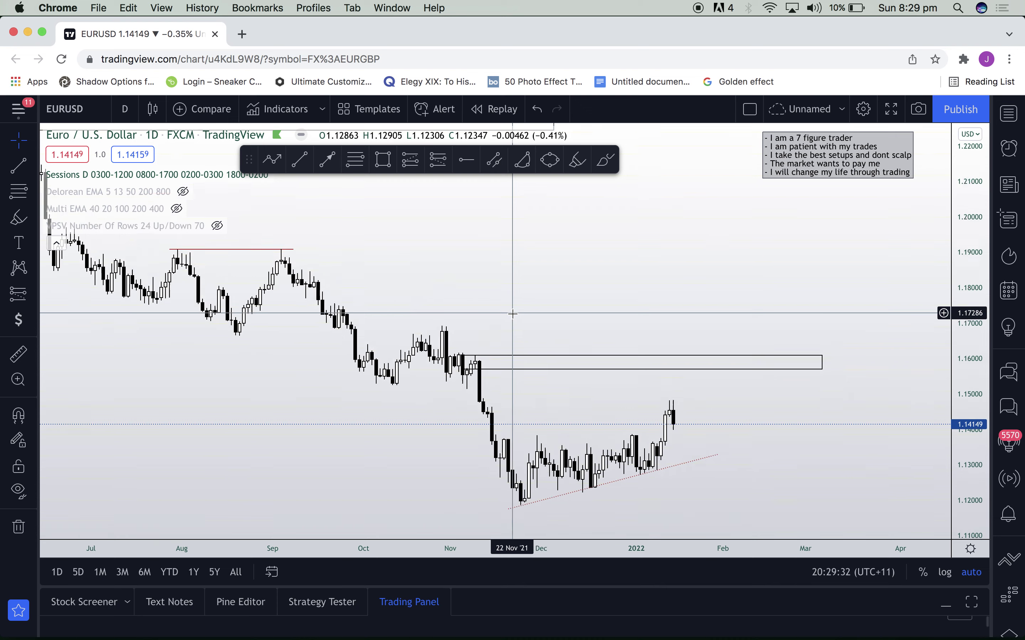
# - Measure the price distance from the trend-line lows at about 1.1275 up to the double-top line at about 1.1911
pyautogui.scroll(-3, 512, 314)
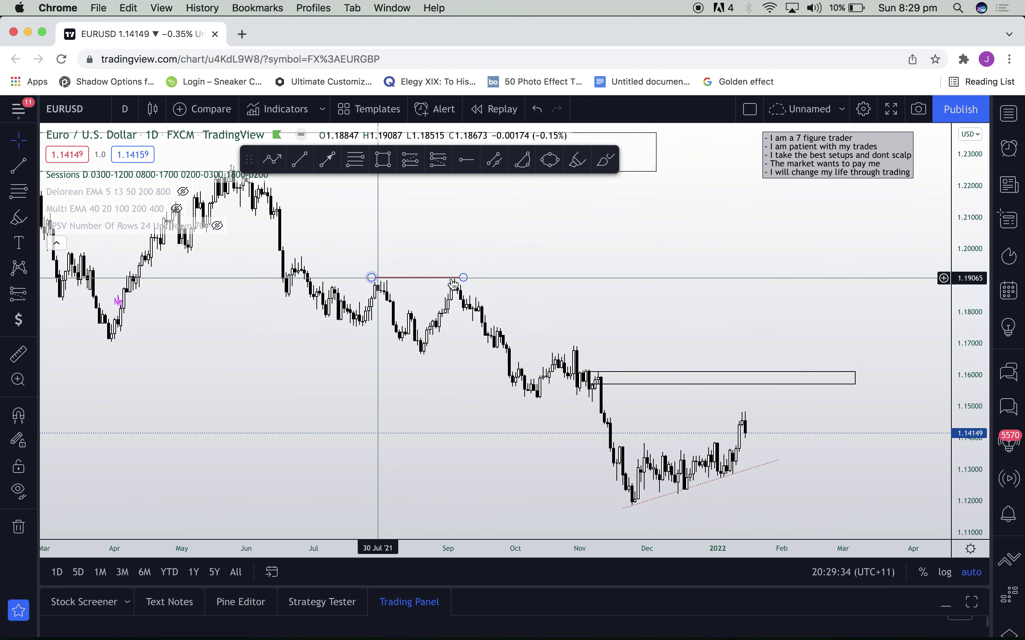
pyautogui.click(18, 353)
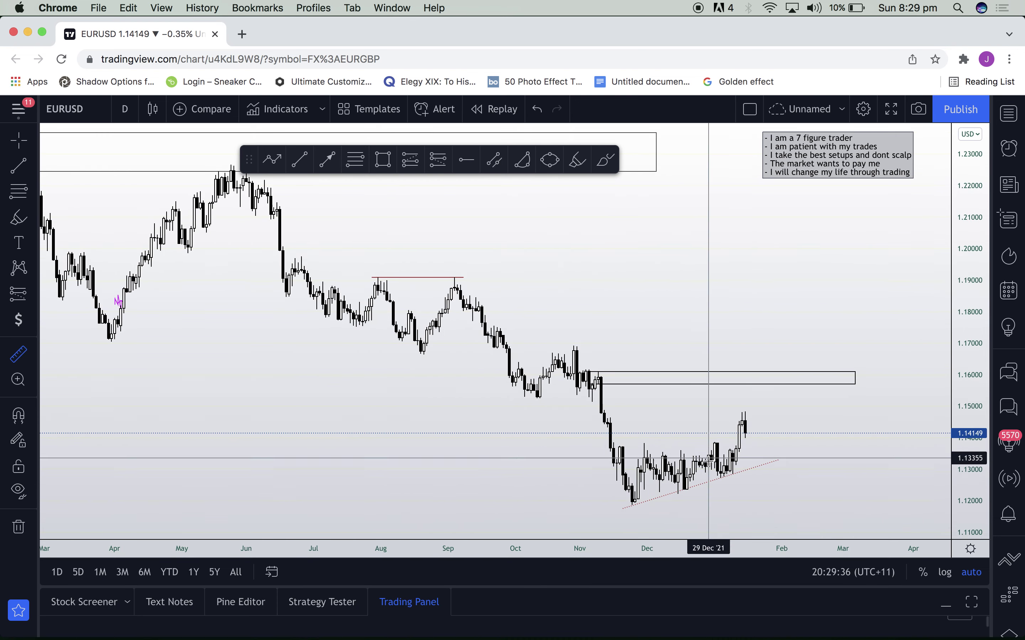
pyautogui.click(699, 477)
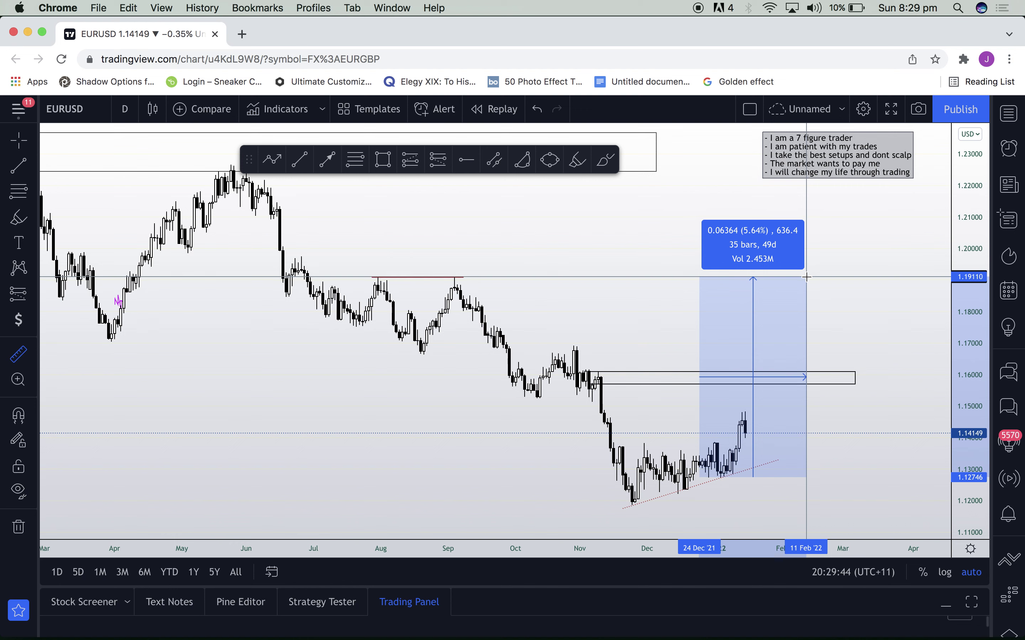
pyautogui.click(806, 278)
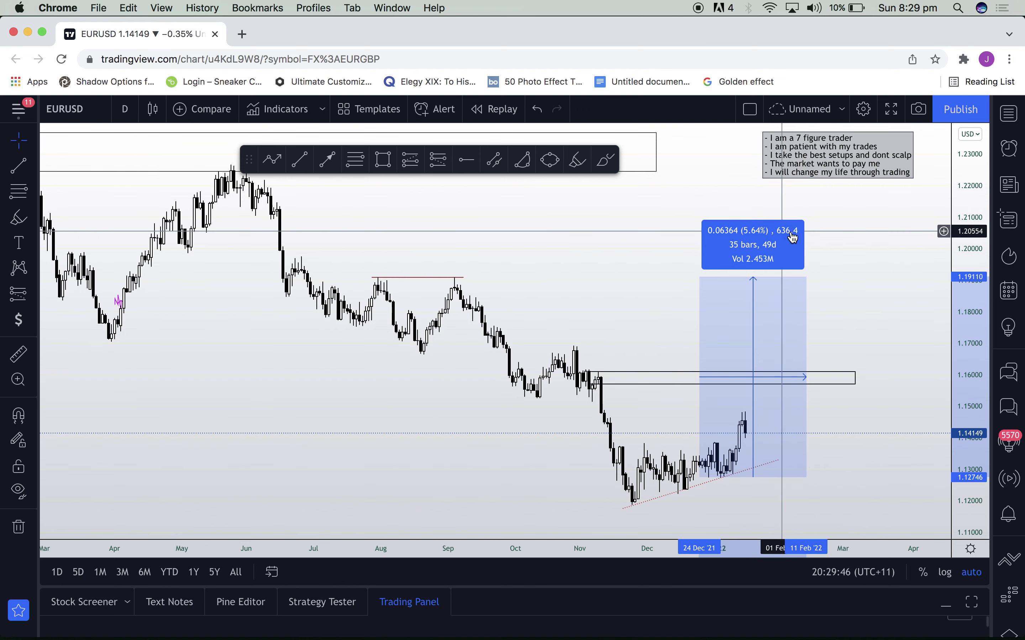